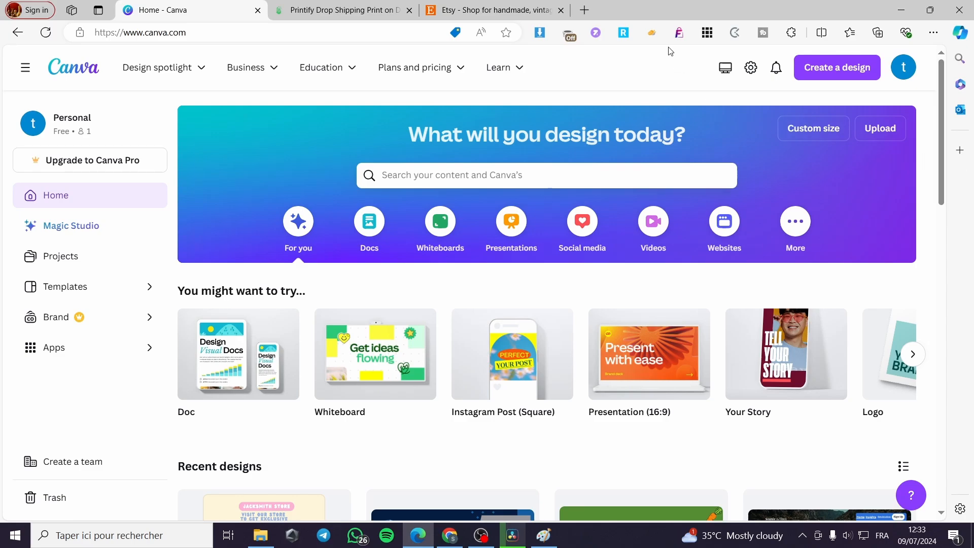
Step: Look at the open Printify and Etsy pages and return to the Canva home page
left_click(342, 10)
left_click(505, 9)
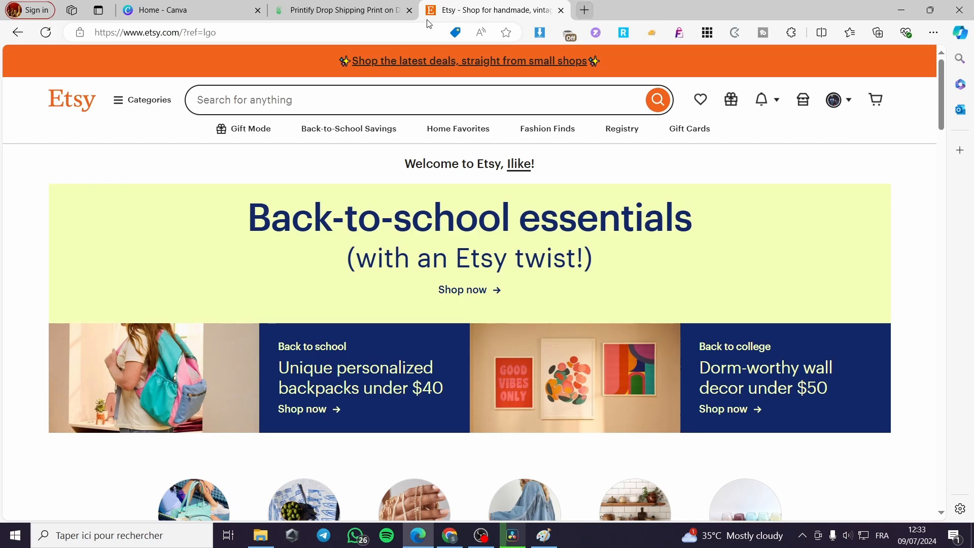
left_click(187, 5)
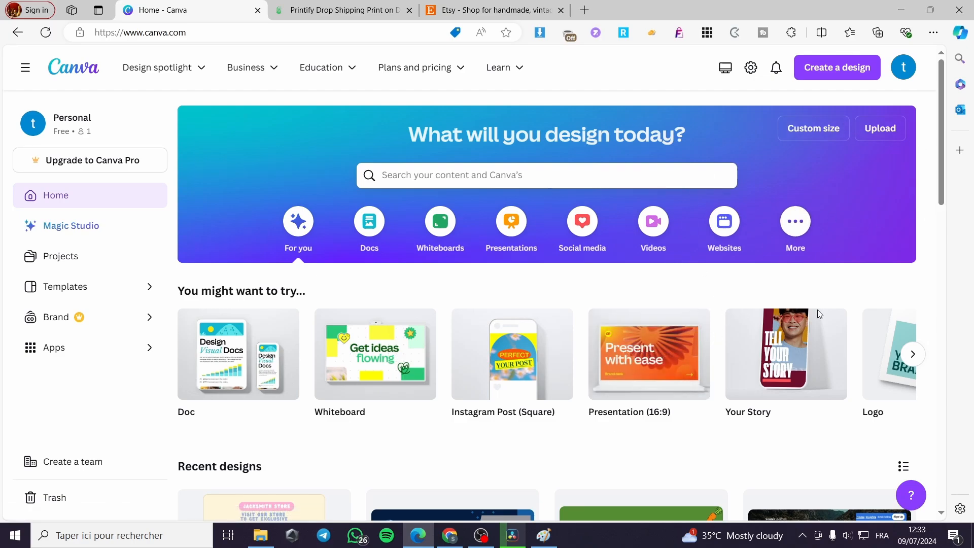
Step: Search Canva's content for "tshirt"
scroll(907, 335, "down", 1)
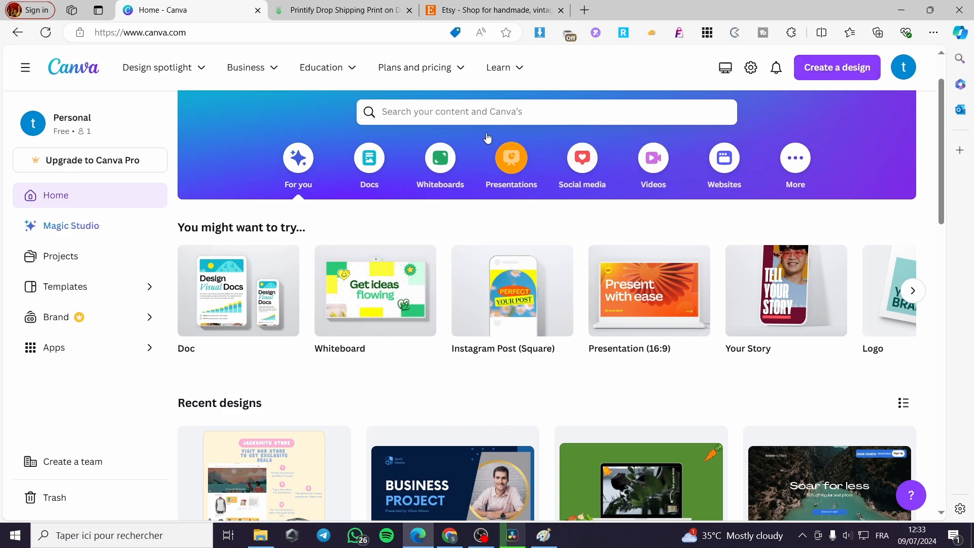
left_click(477, 114)
type("t")
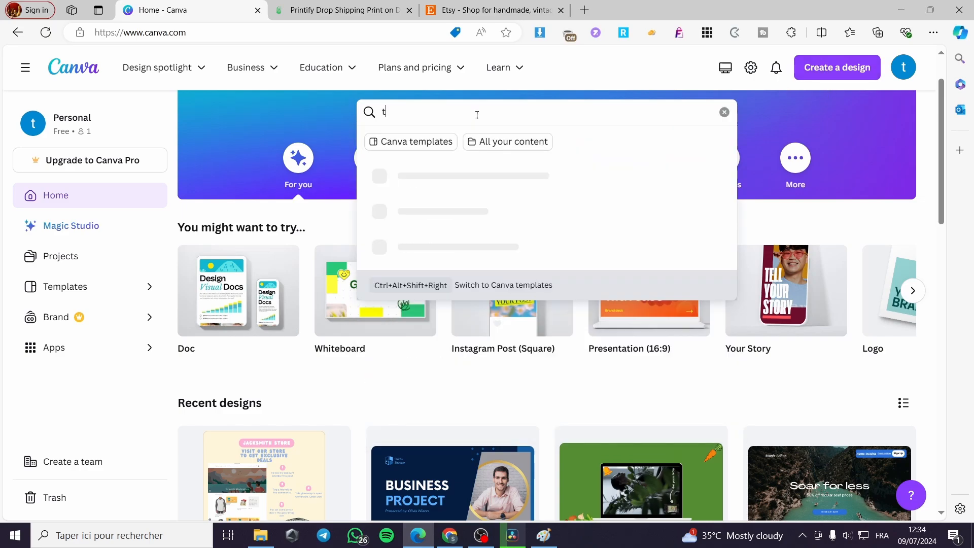
type("shirt")
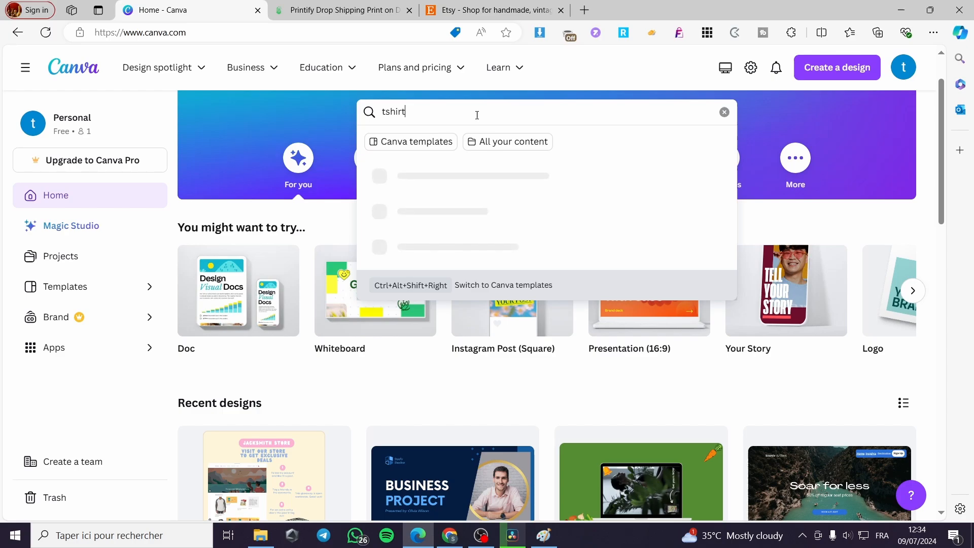
key("Return")
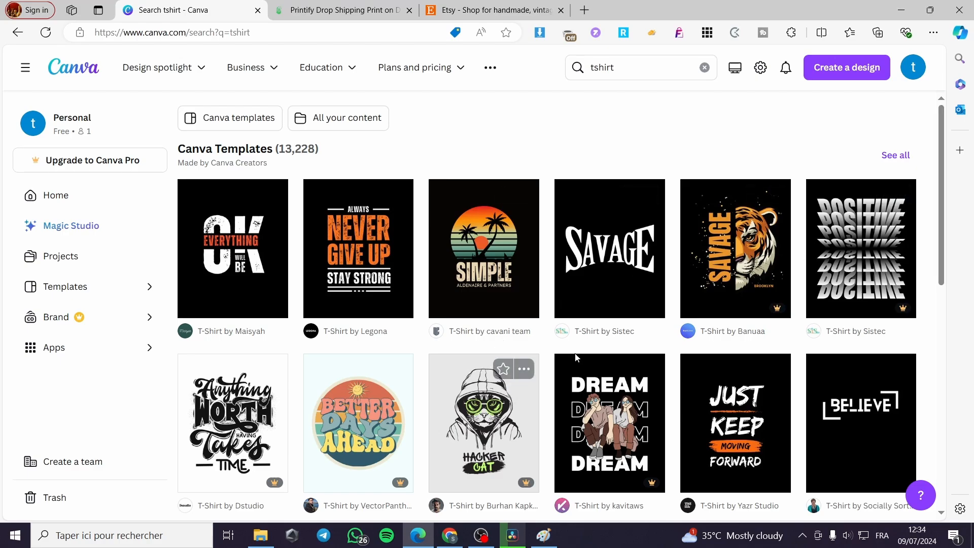
Step: Look through the T-shirt templates and open the "Black and Orange Typography T-shirt" template for customizing
scroll(939, 372, "down", 1)
scroll(938, 373, "down", 2)
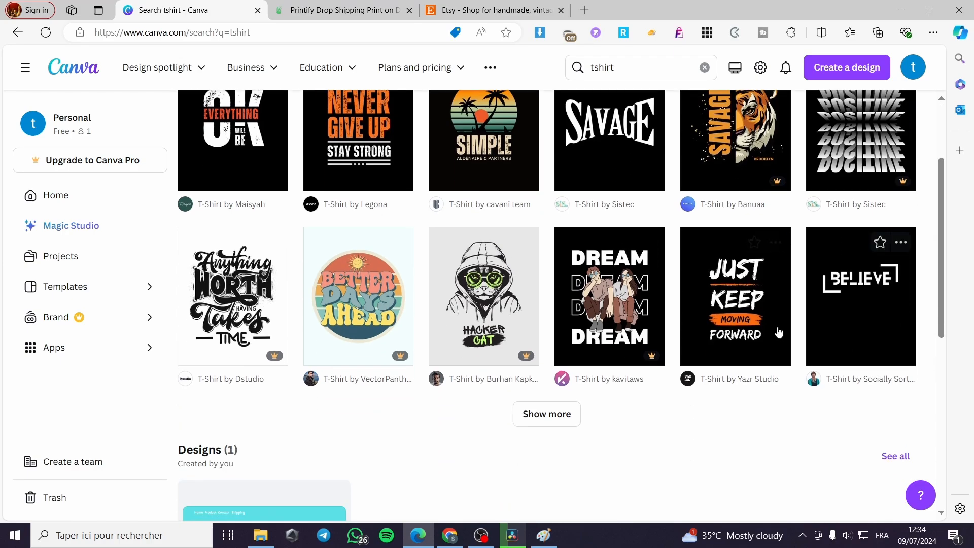
scroll(791, 294, "up", 3)
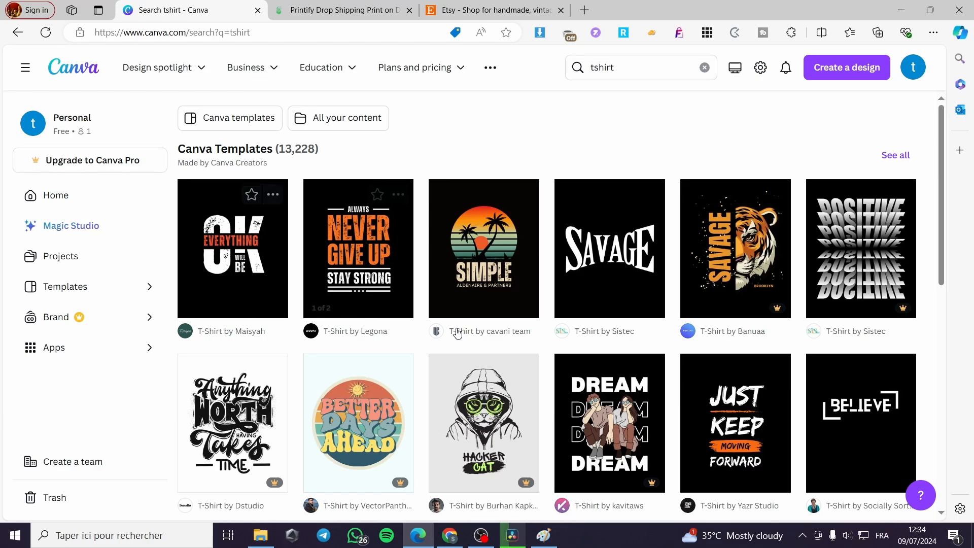
left_click(225, 274)
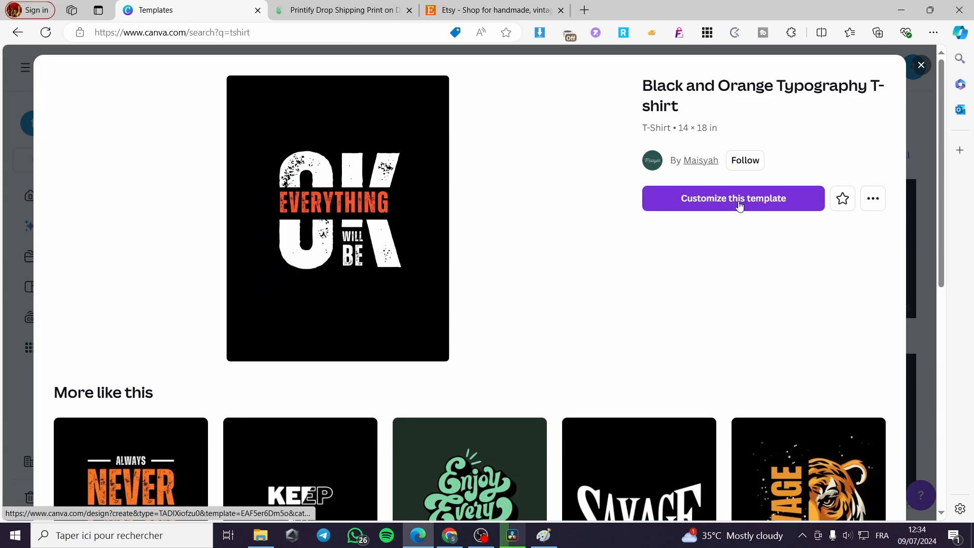
left_click(738, 204)
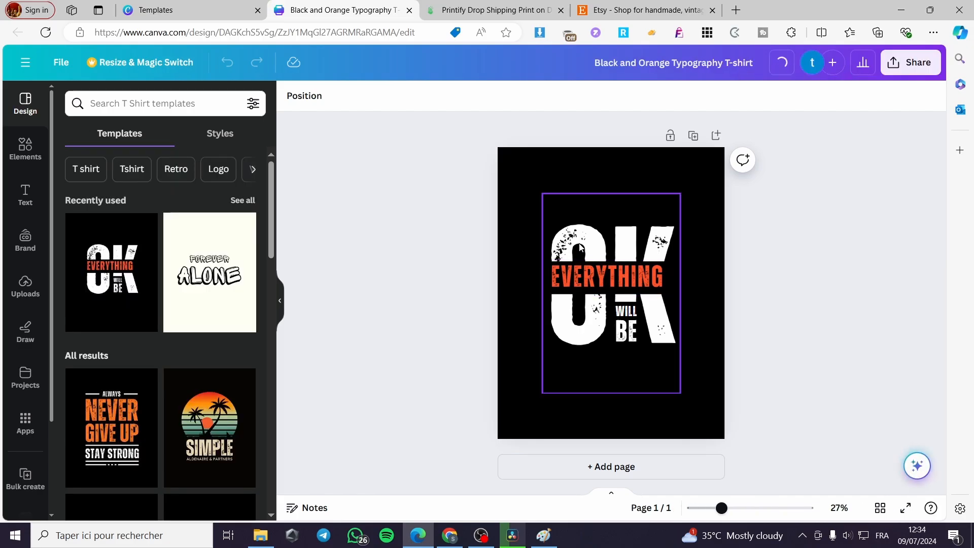
Step: Move the large OK text slightly up and to the left on the black T-shirt design
left_click(603, 171)
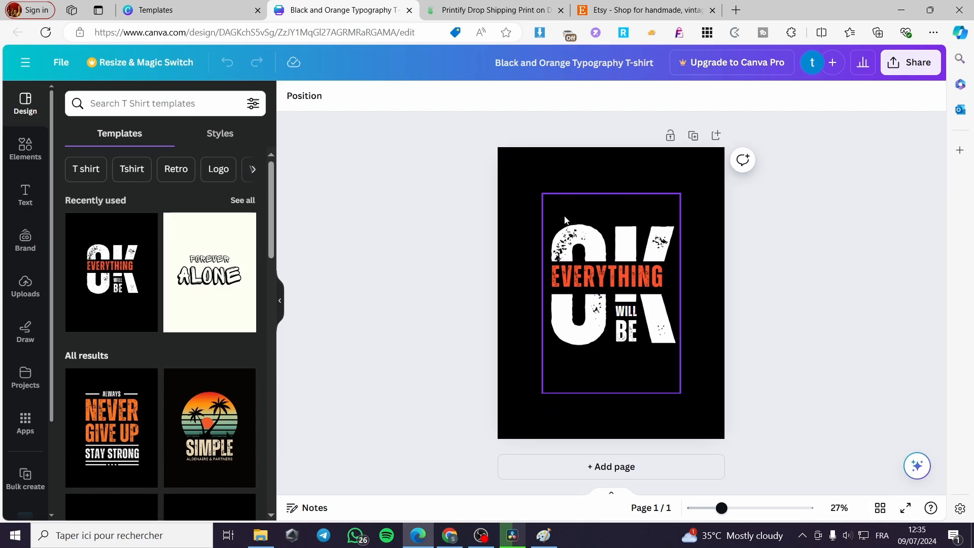
left_click(625, 169)
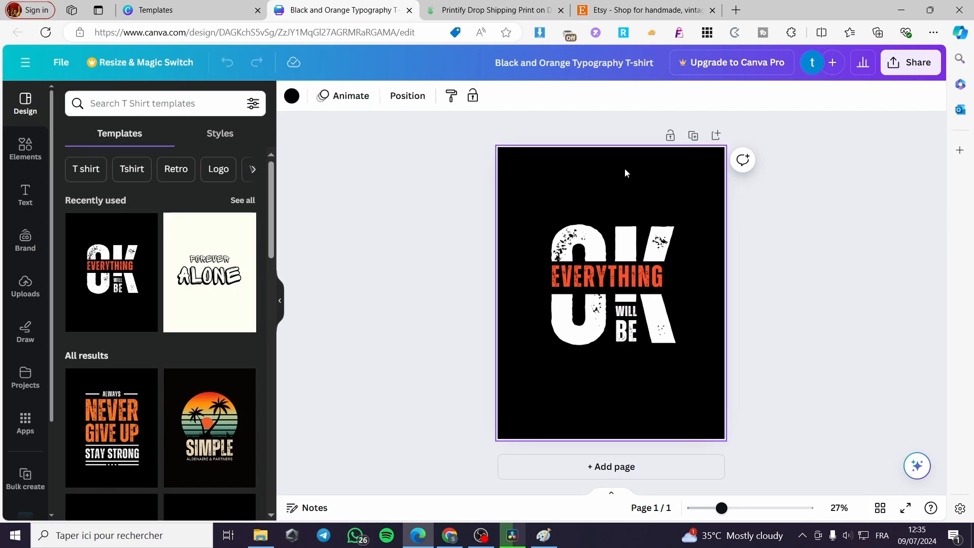
left_click(623, 250)
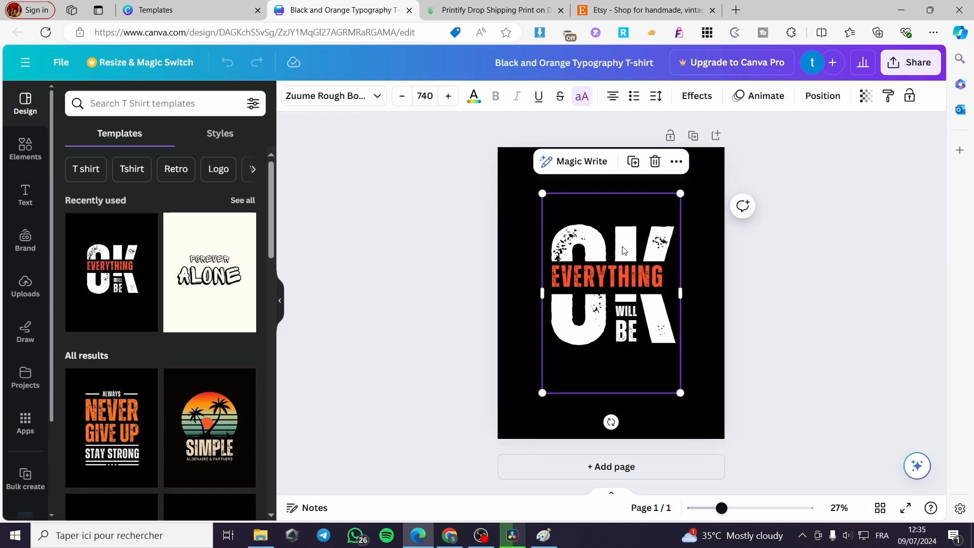
left_click_drag(624, 250, 606, 226)
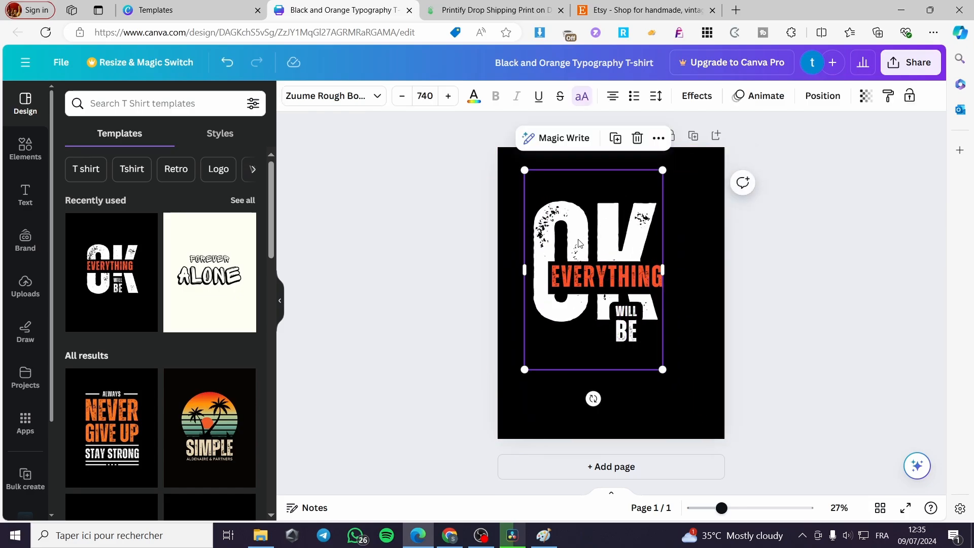
Step: Try Special Elite and Moontime on the OK text, widen its box to fit one line, and set the font to Paalalabas Wide
double_click(579, 240)
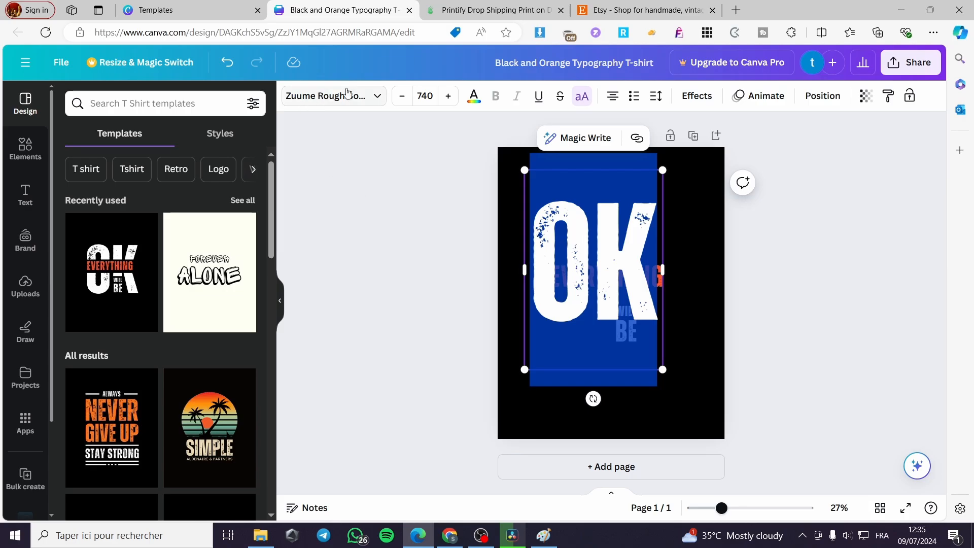
left_click(329, 96)
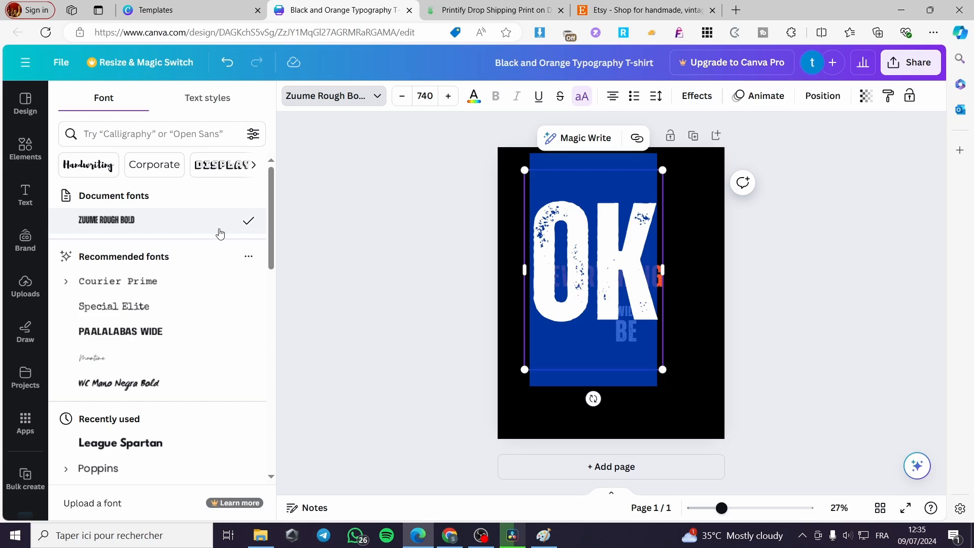
left_click(607, 299)
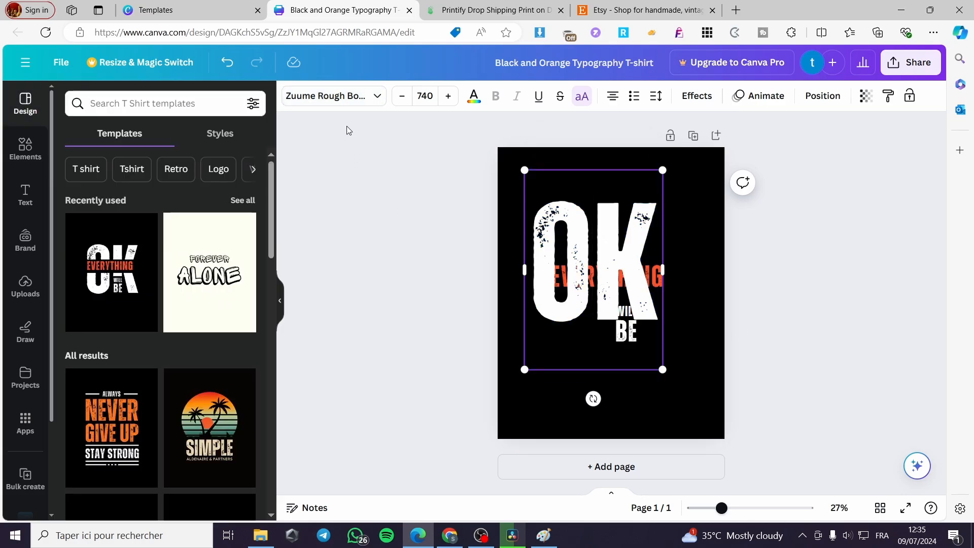
left_click(353, 97)
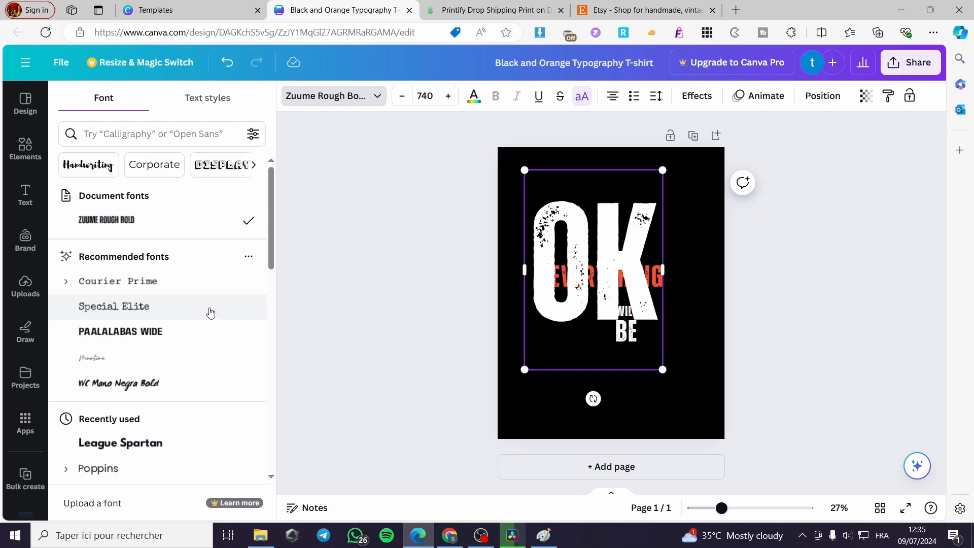
left_click(211, 312)
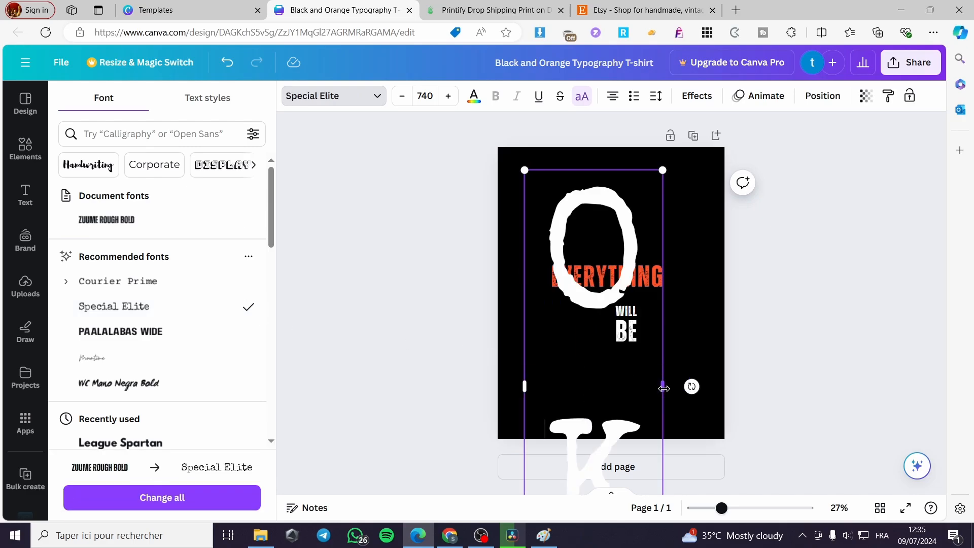
left_click_drag(663, 388, 745, 381)
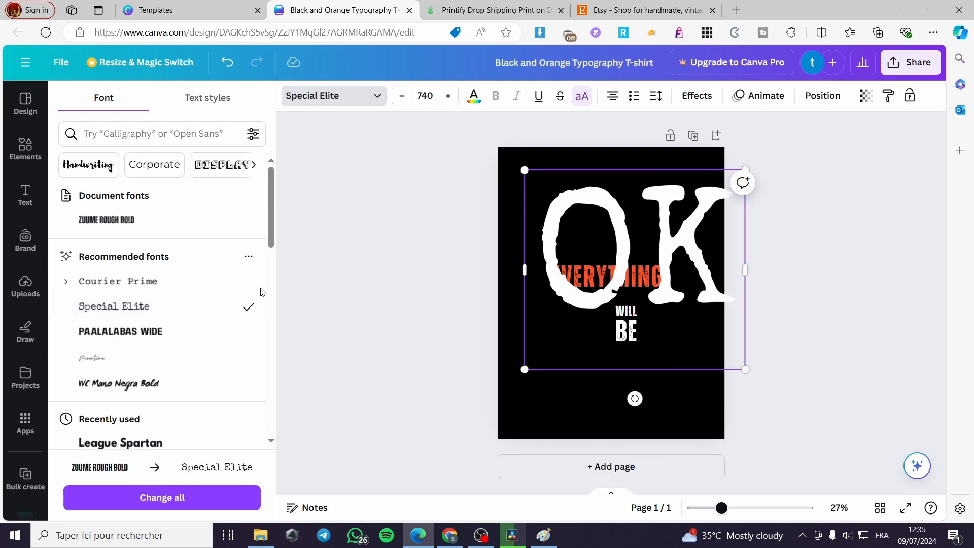
left_click(168, 331)
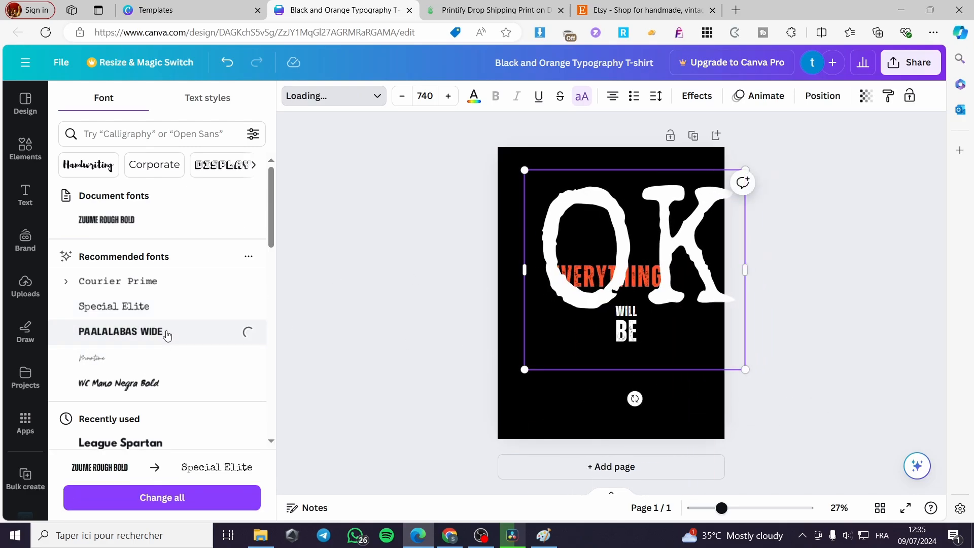
left_click(118, 359)
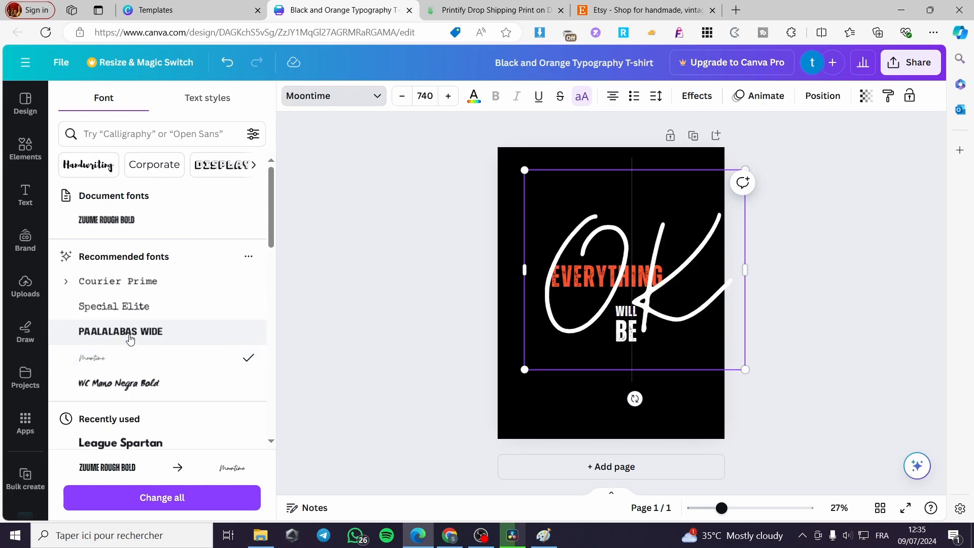
left_click(130, 337)
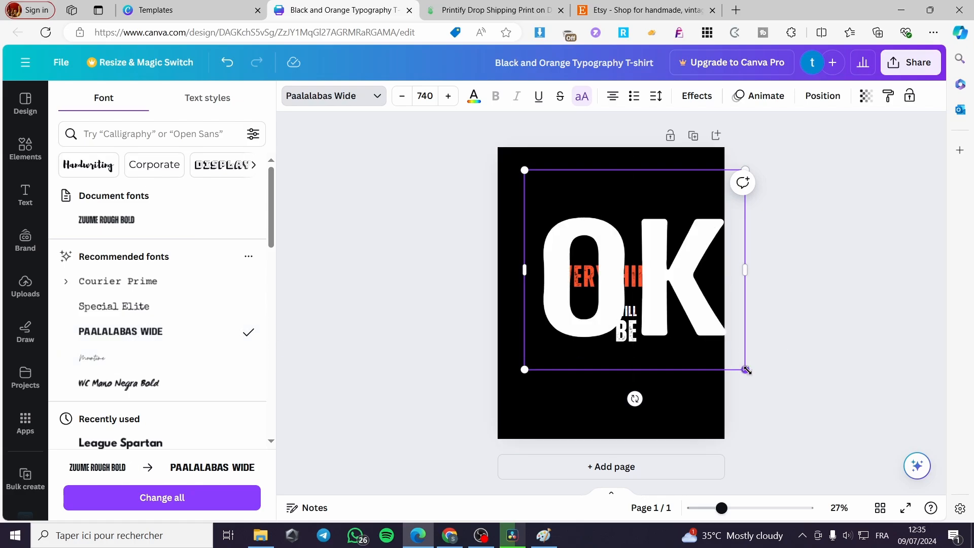
Step: Scale the OK text down to about size 583 and move it lower, centred around the word EVERYTHING
left_click_drag(746, 370, 698, 327)
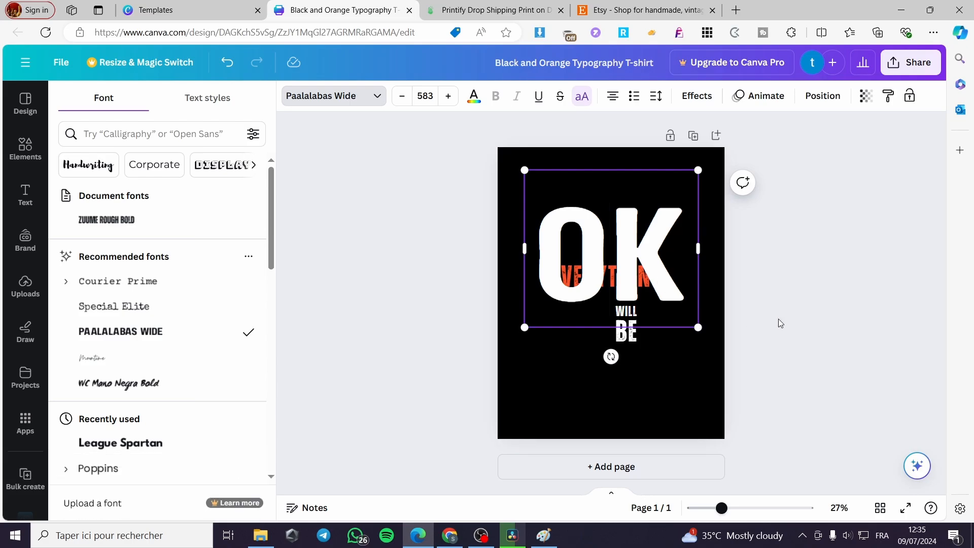
left_click(635, 278)
left_click(817, 291)
left_click(652, 262)
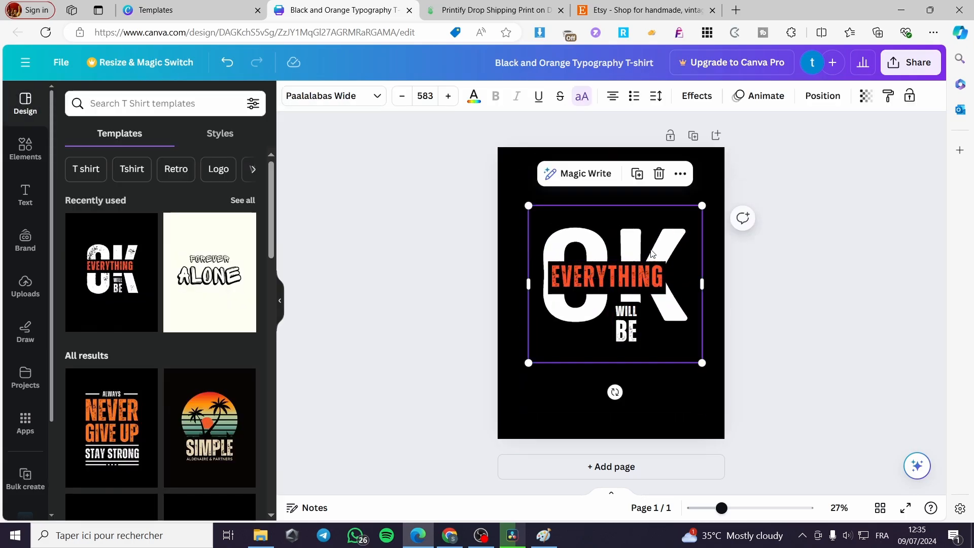
Step: Replace the OK text with "SUMMER" and widen its text box on both sides to fit the word on one line
double_click(651, 251)
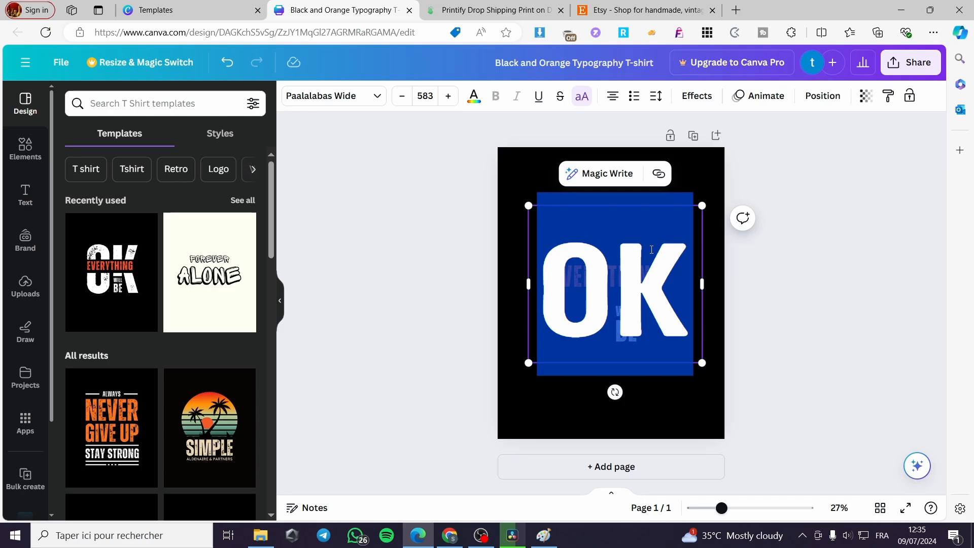
type("SULL")
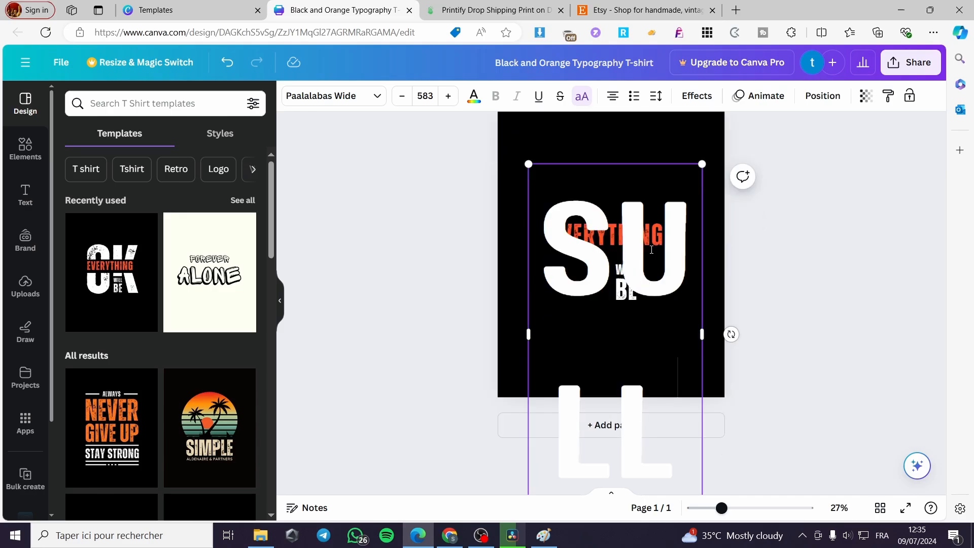
key("BackSpace")
key("BackSpace")
type("MMER")
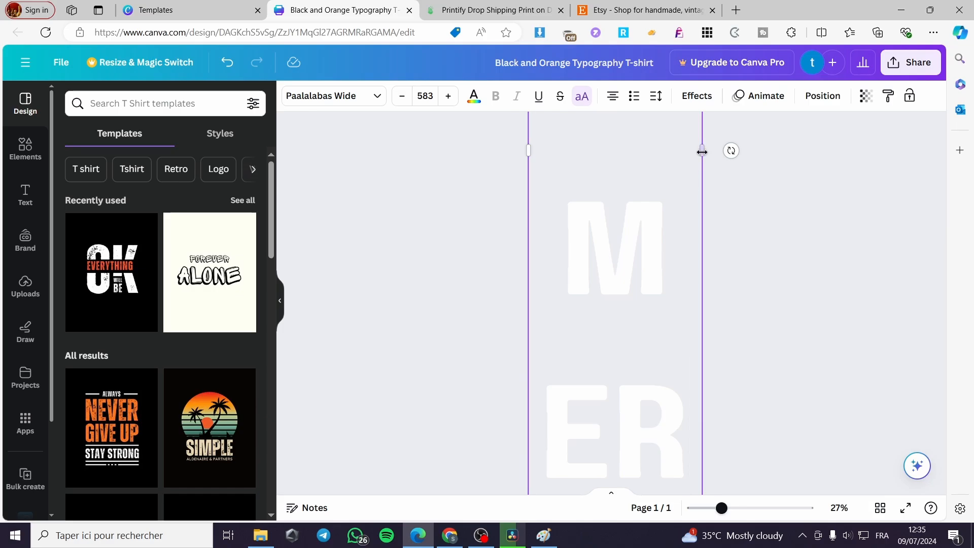
left_click_drag(701, 151, 920, 223)
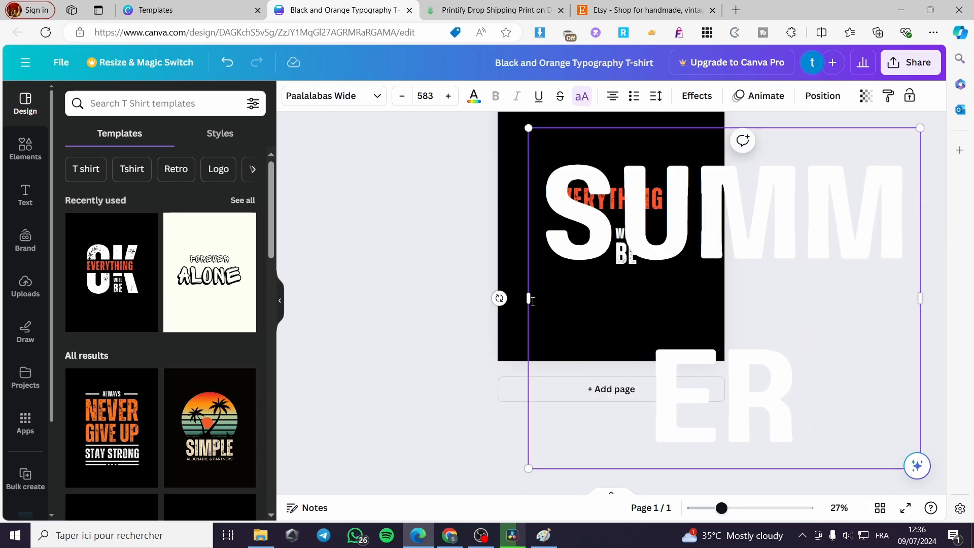
left_click_drag(528, 298, 348, 284)
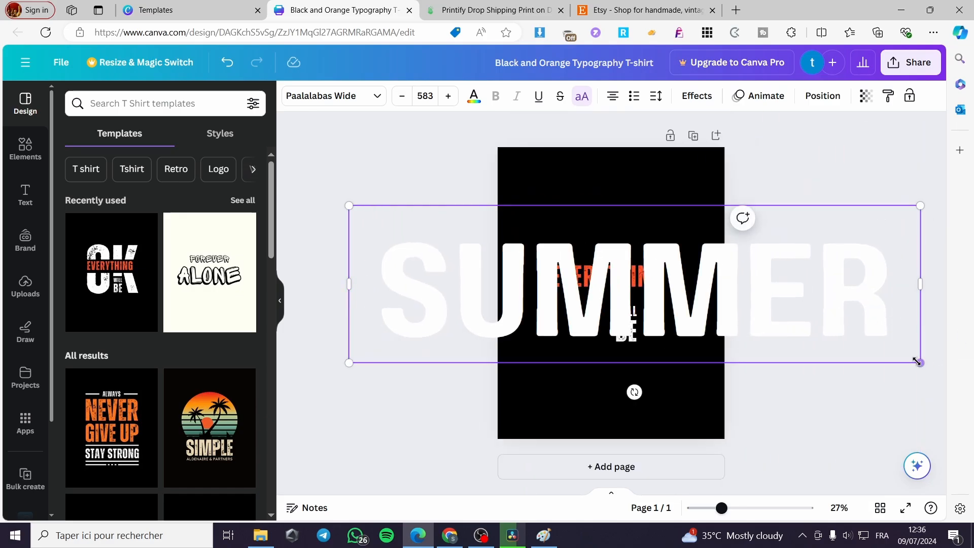
Step: Scale the SUMMER text down to about size 175 and place it directly above EVERYTHING
left_click_drag(918, 361, 513, 274)
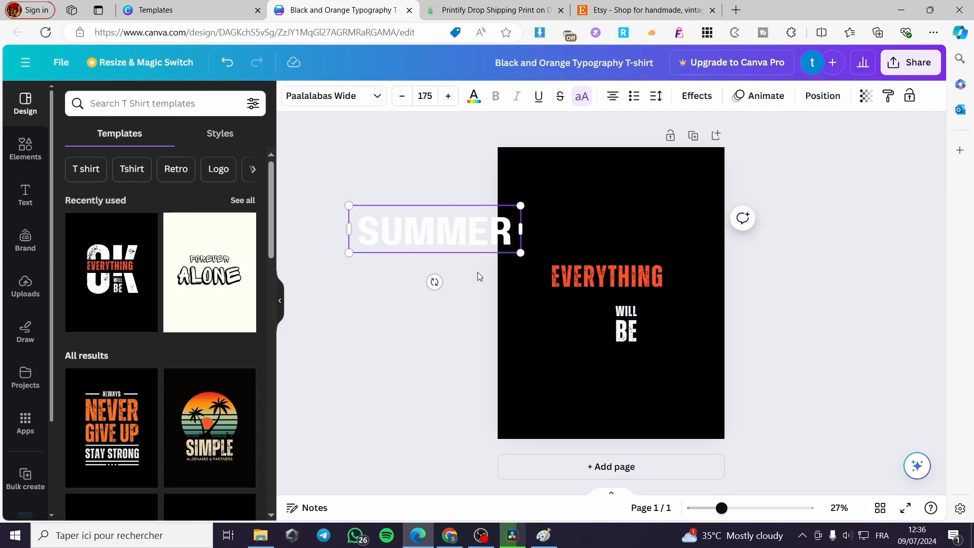
left_click(851, 281)
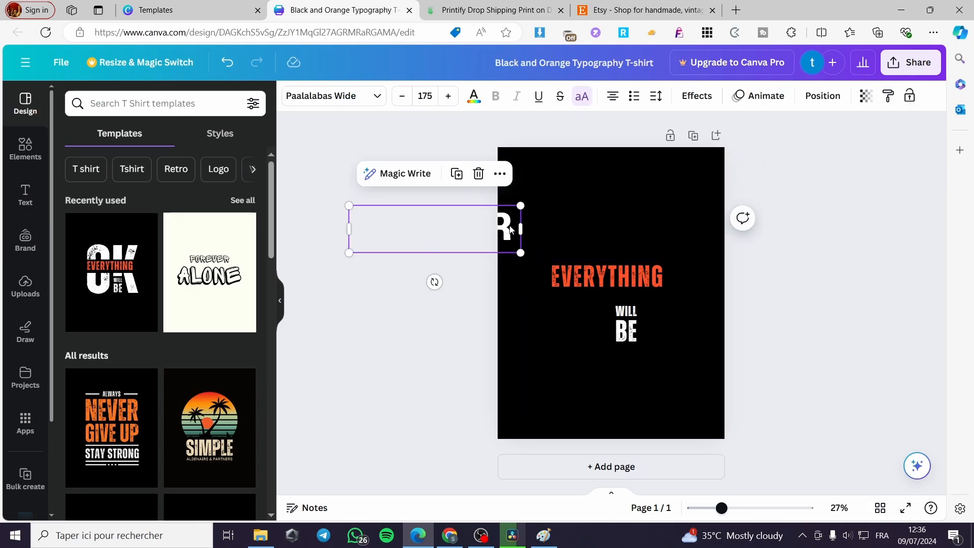
left_click_drag(511, 228, 681, 242)
left_click(535, 173)
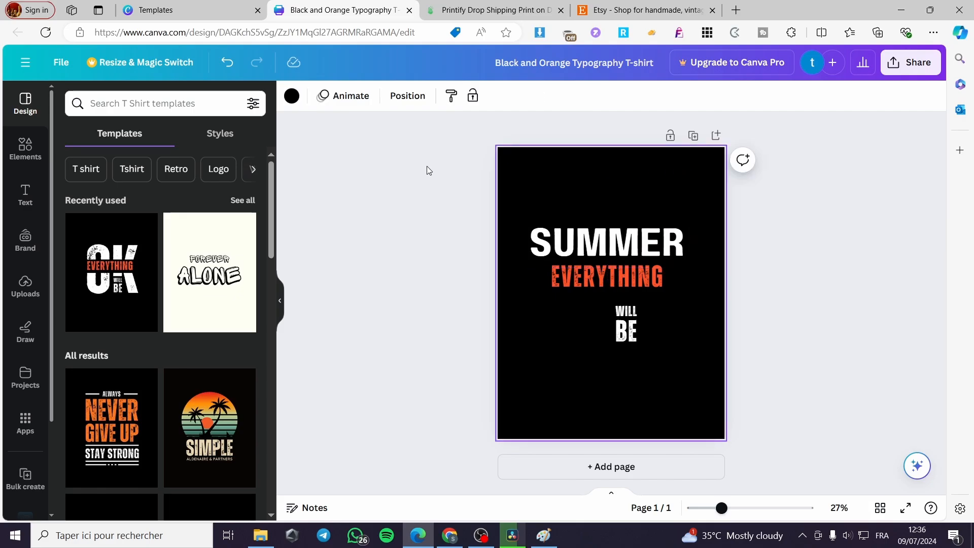
Step: Change the SUMMER text's colour to yellow from the default solid colours
left_click(572, 234)
left_click(473, 96)
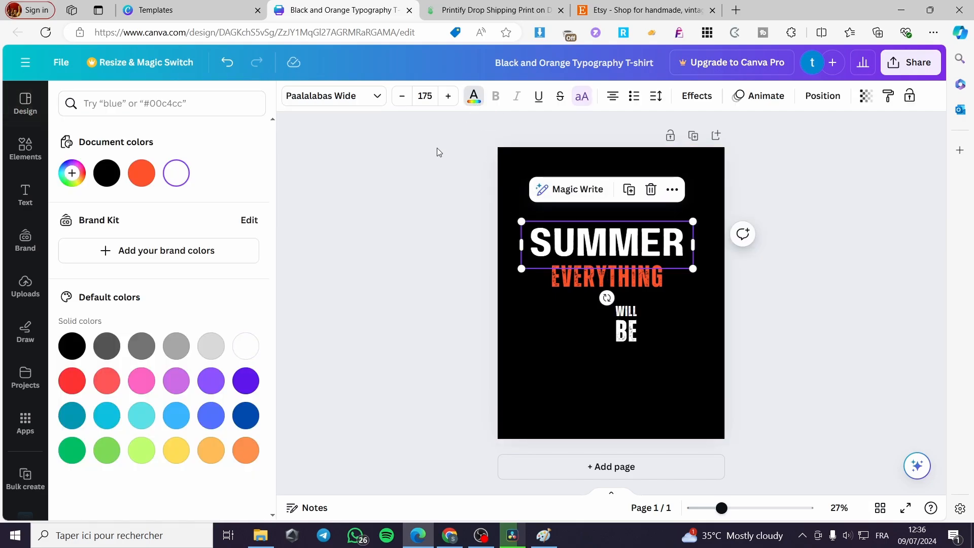
left_click(176, 450)
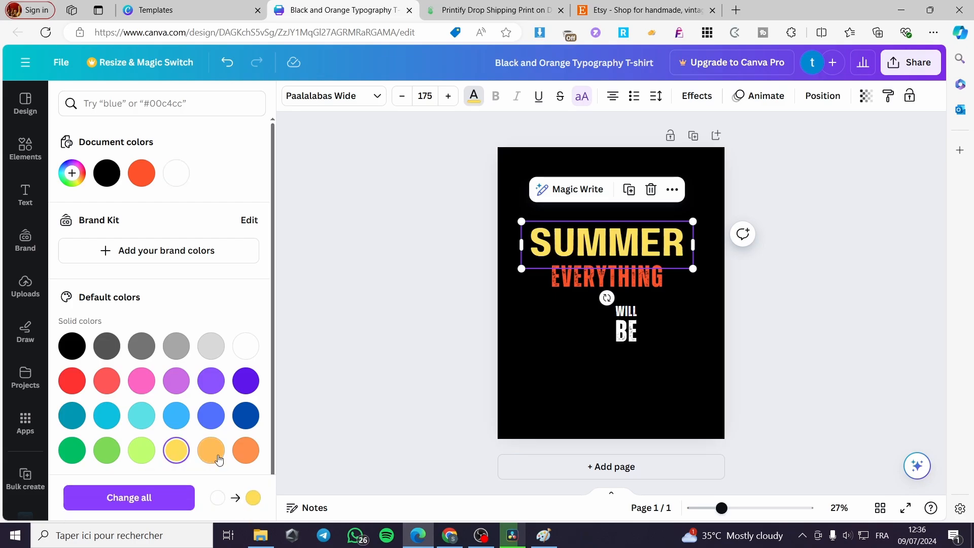
Step: Change the SUMMER text's colour to light orange and set the page background to white
left_click(220, 465)
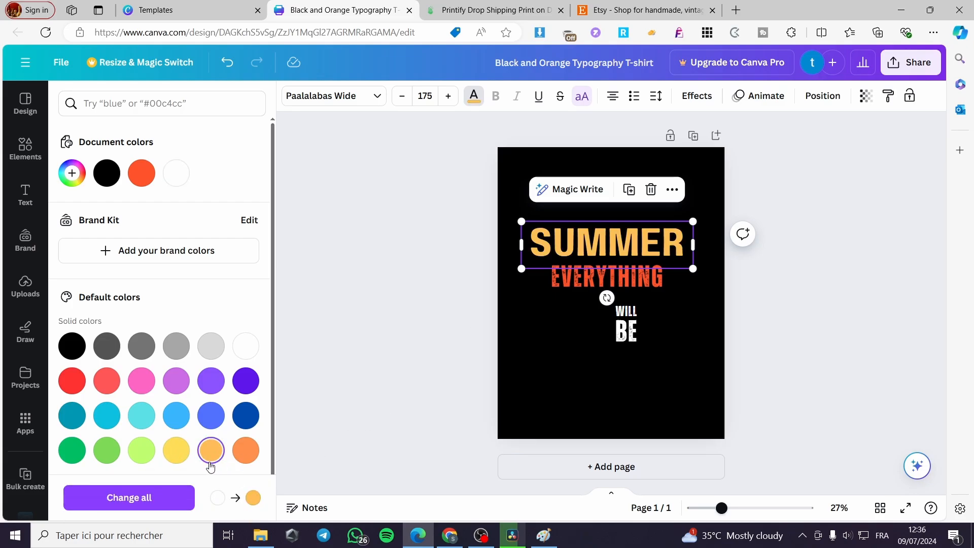
left_click(713, 165)
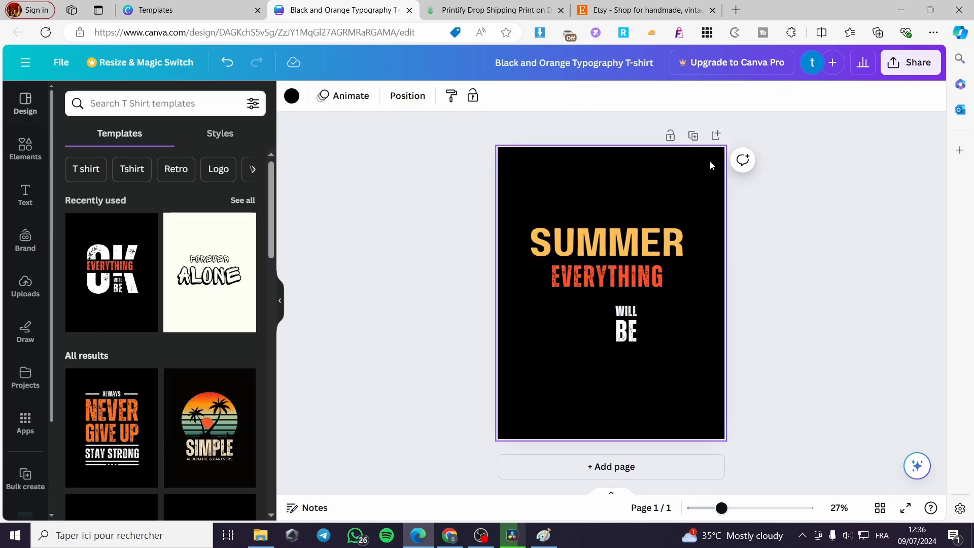
left_click(292, 97)
left_click(210, 173)
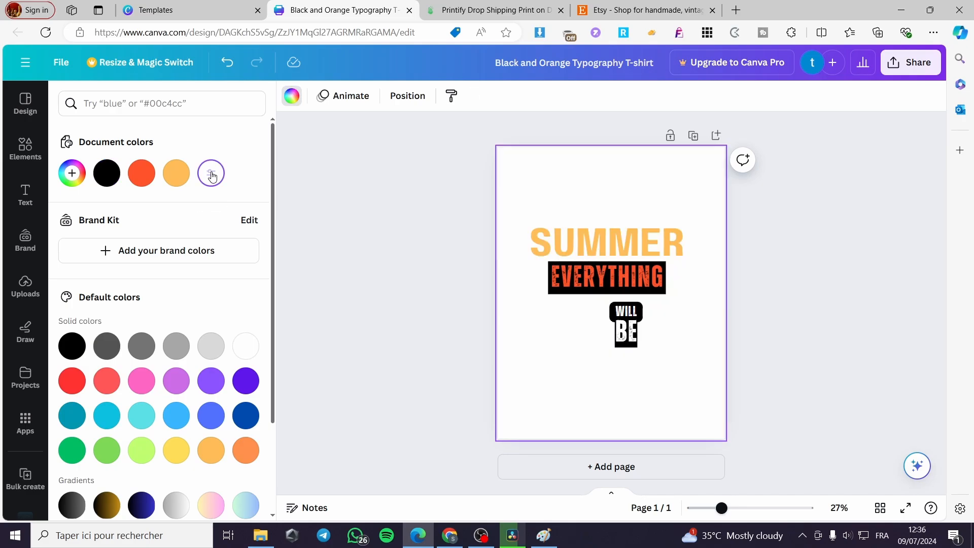
Step: Delete the EVERYTHING, BE and WILL texts from the page, keeping only SUMMER
left_click_drag(635, 241, 644, 241)
left_click(631, 289)
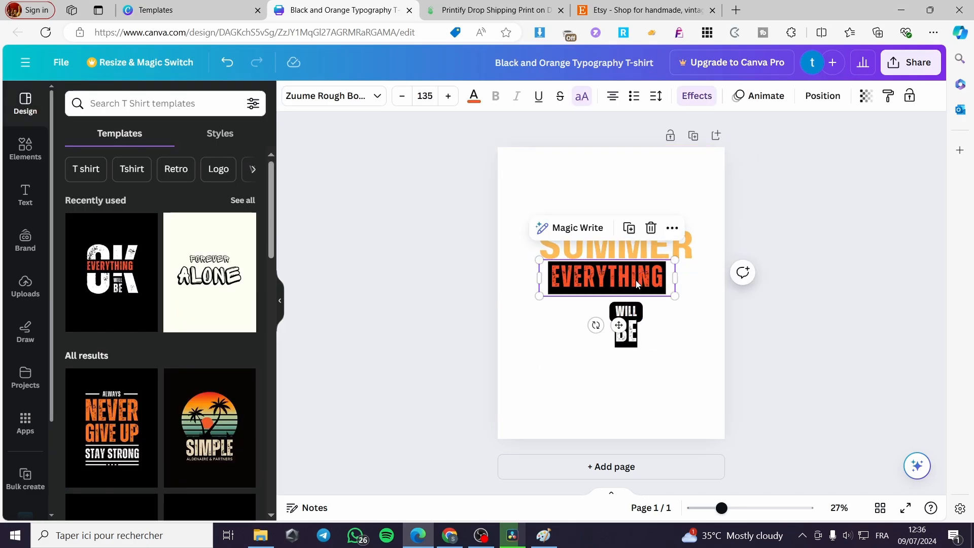
left_click(651, 227)
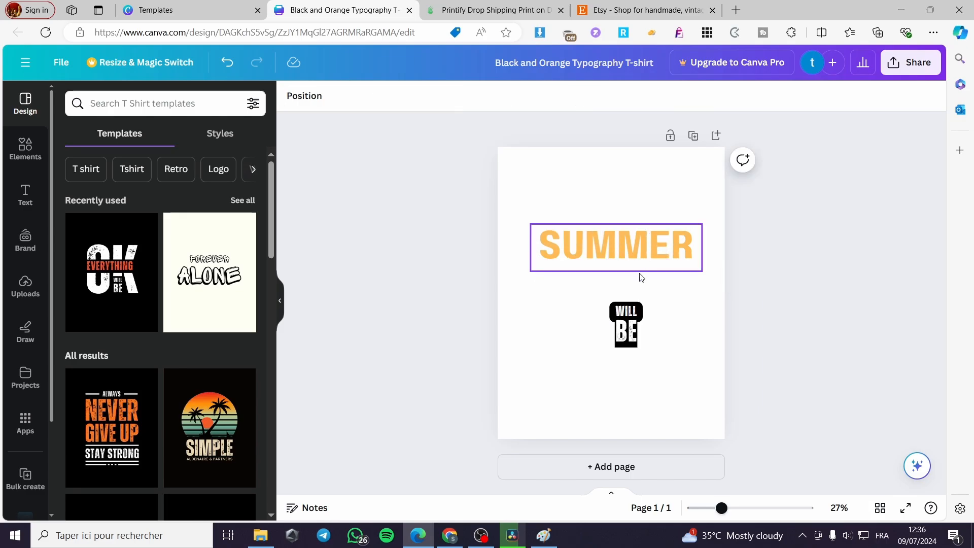
left_click(624, 341)
key("Delete")
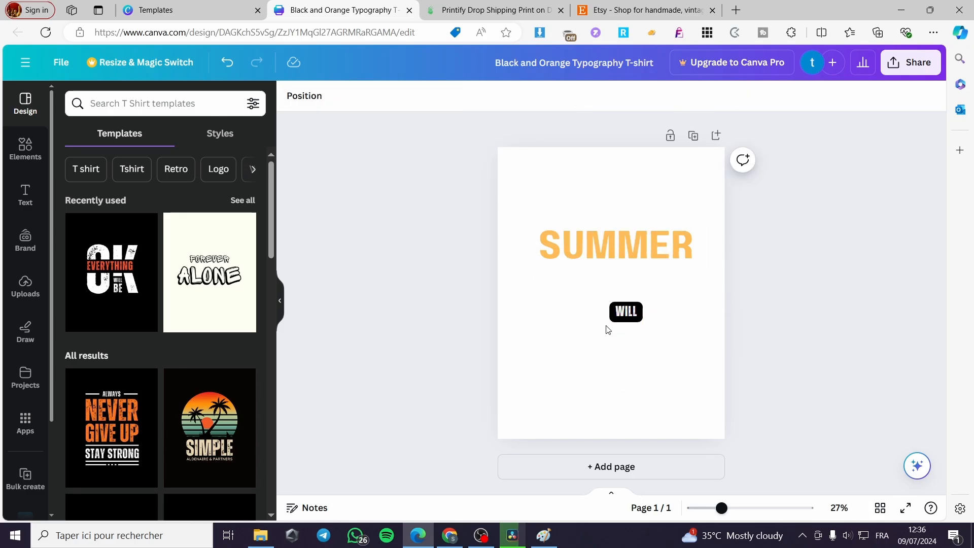
left_click(626, 311)
key("Delete")
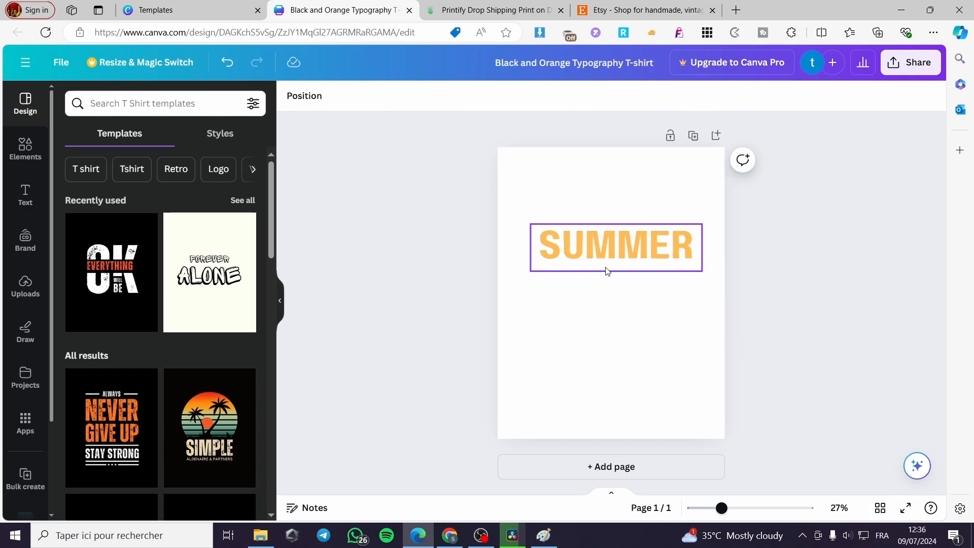
Step: Centre the SUMMER text horizontally on the page and move it slightly higher
left_click_drag(607, 272, 602, 272)
left_click(813, 306)
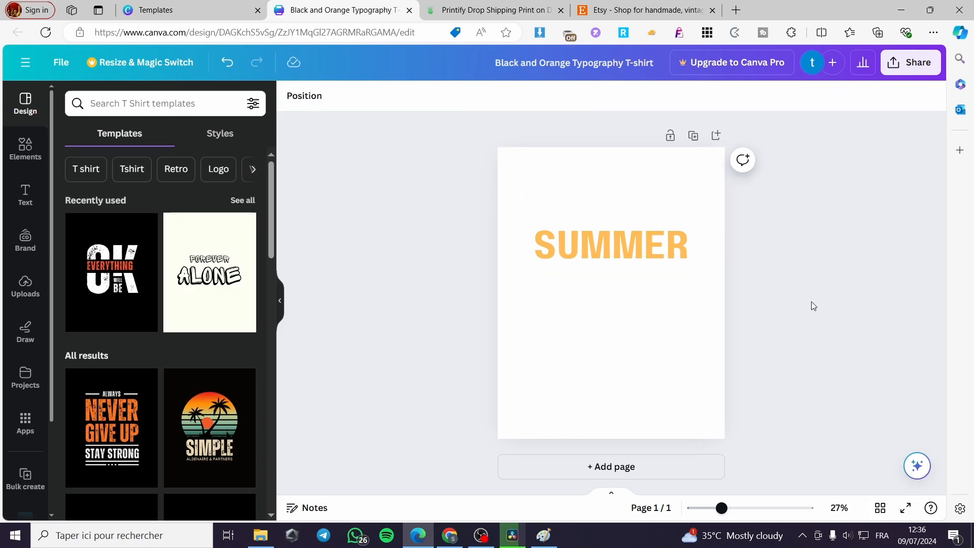
left_click(664, 250)
left_click_drag(663, 250, 662, 229)
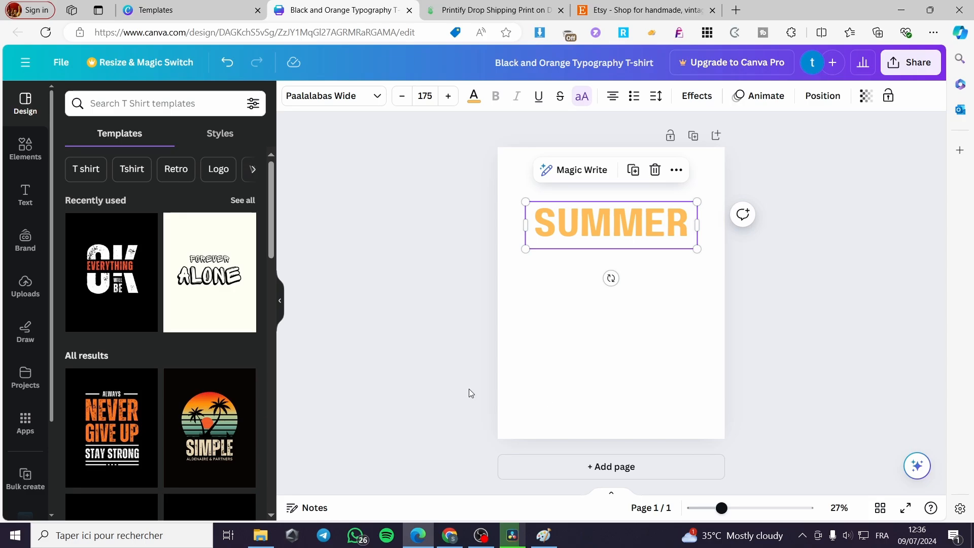
Step: Search the graphic elements for "sun", add the plain yellow sun with short rays, and scale it down to about two-thirds
left_click(26, 148)
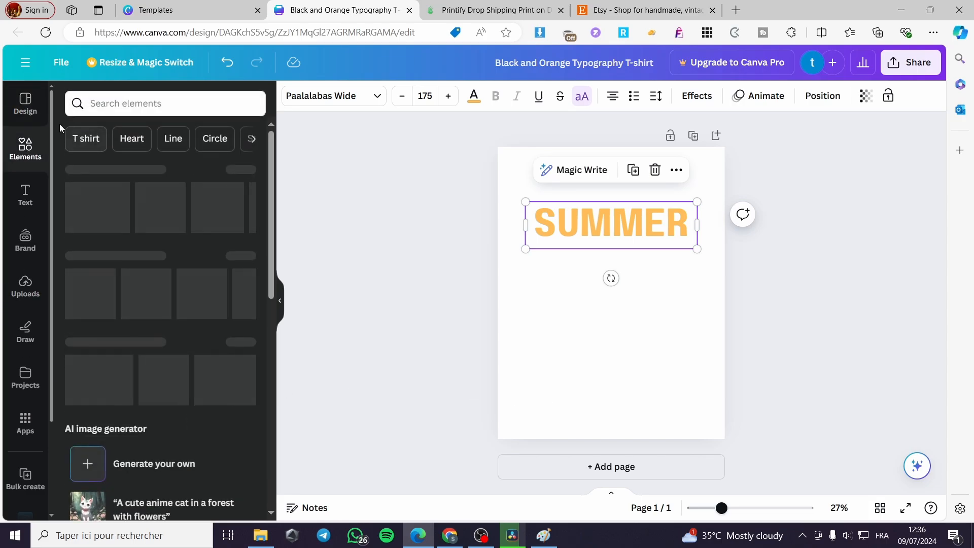
left_click(136, 104)
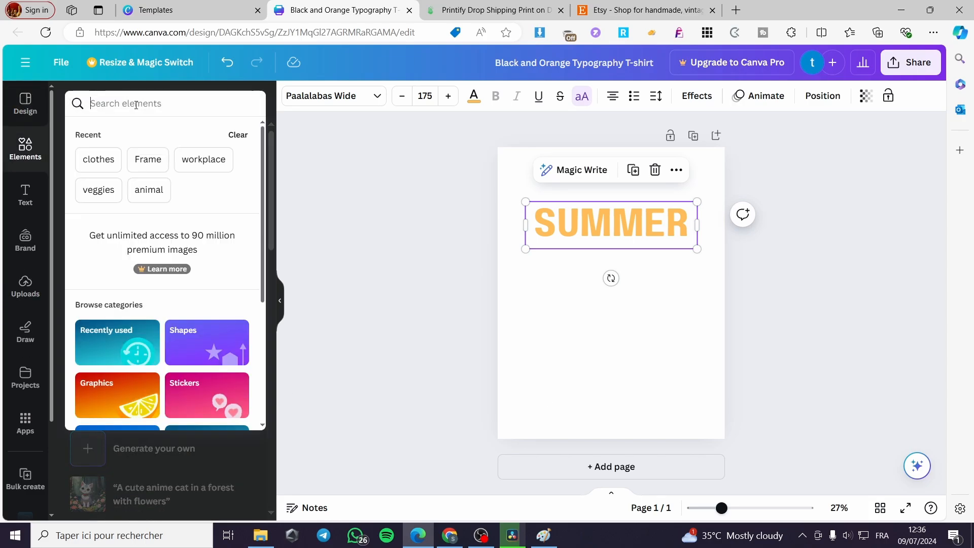
type("sun")
key("Return")
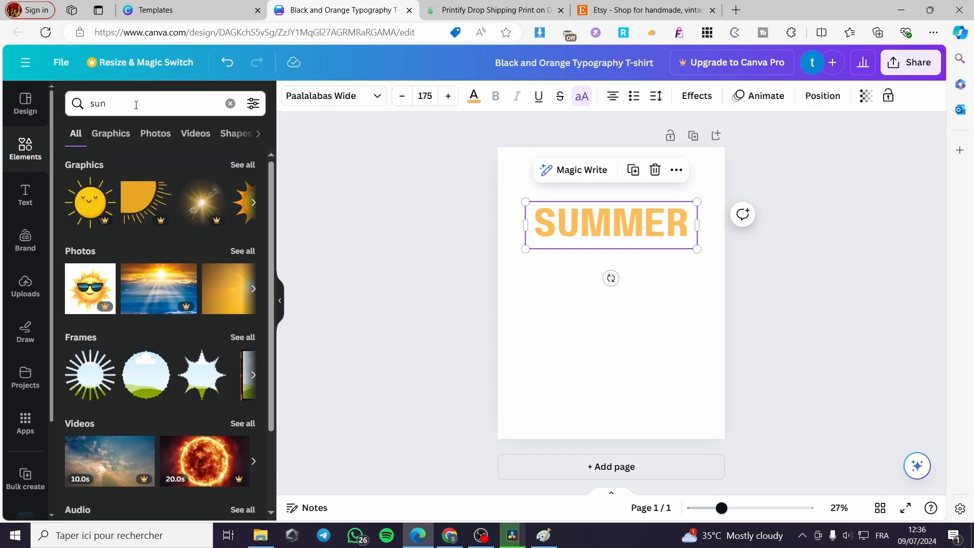
left_click(241, 170)
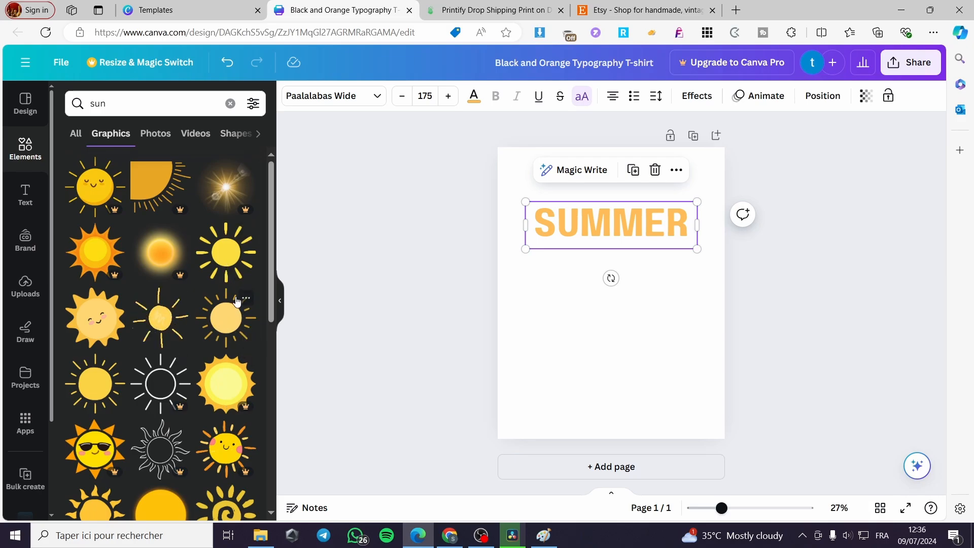
left_click(95, 388)
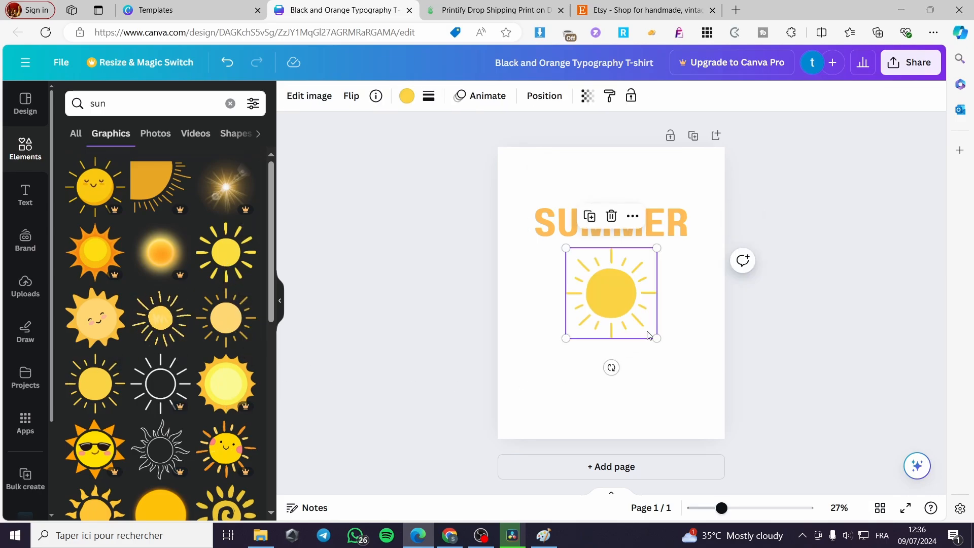
left_click_drag(657, 339, 625, 306)
Step: Replace the letter U in SUMMER with a blank gap between S and MMER
left_click(662, 232)
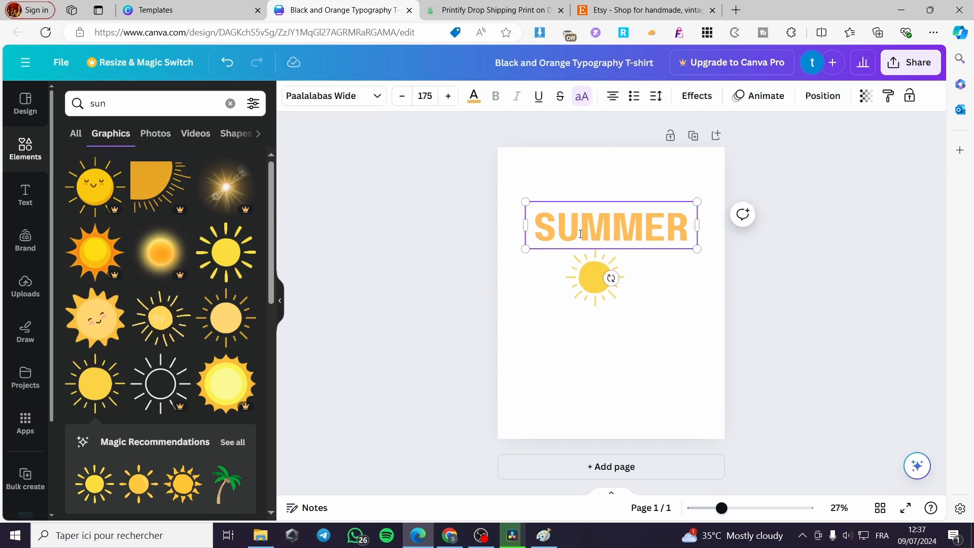
double_click(668, 234)
left_click(580, 233)
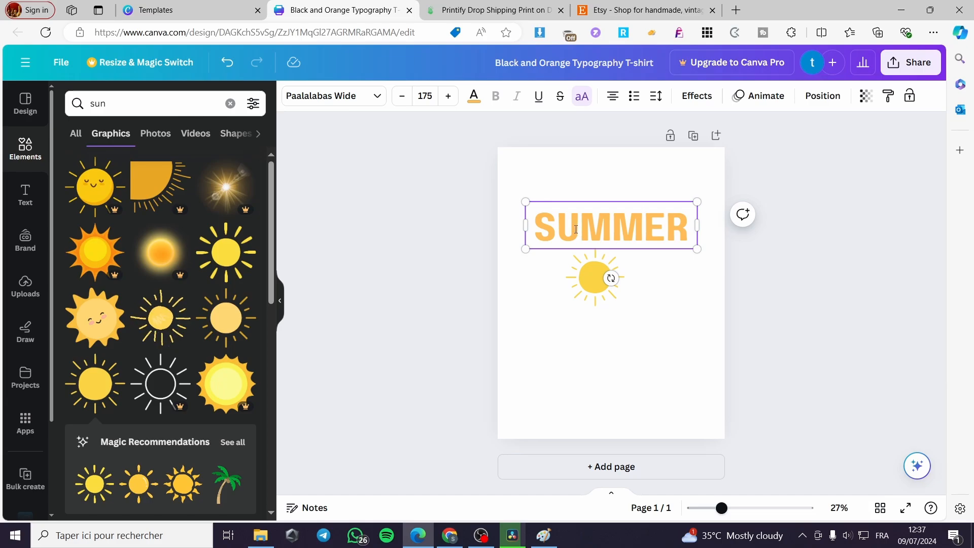
key("BackSpace")
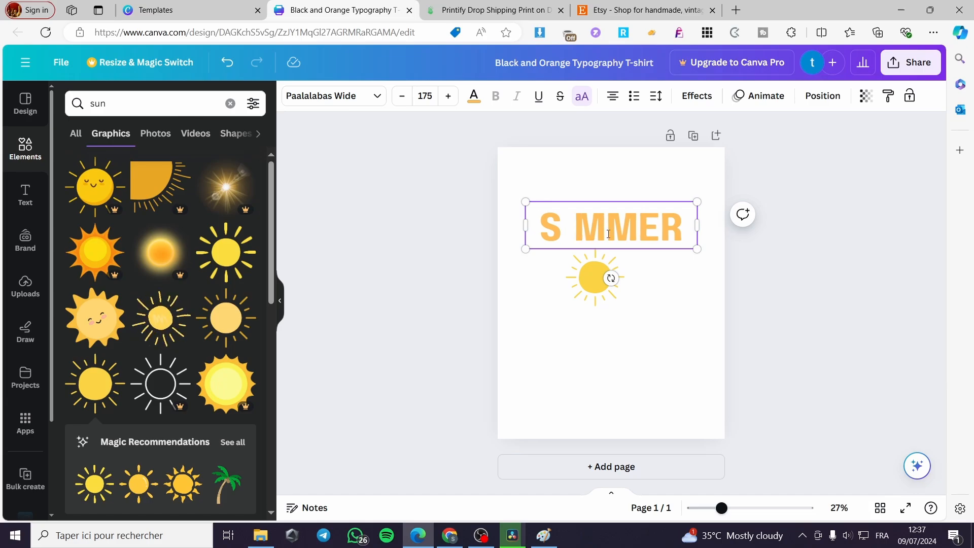
left_click(783, 268)
left_click_drag(604, 229, 604, 232)
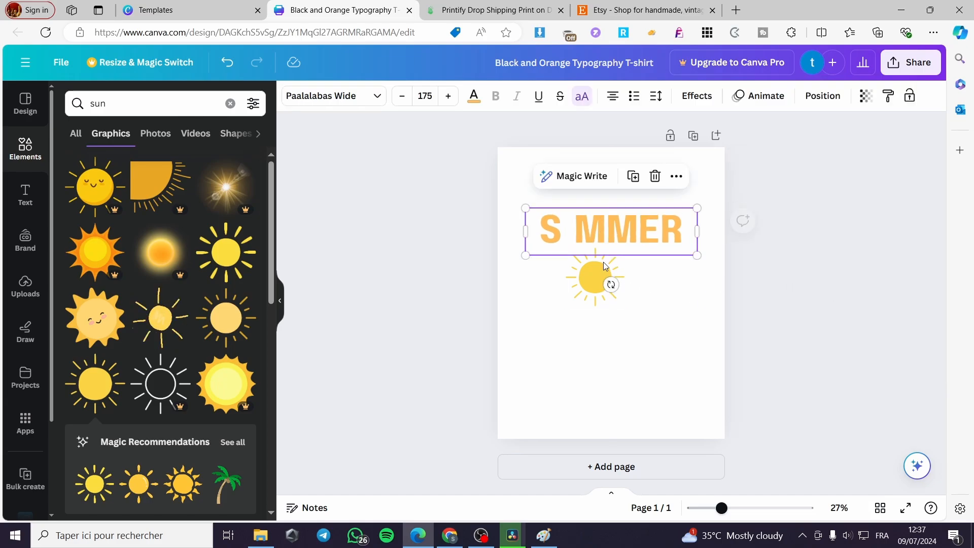
Step: Shrink the sun graphic to fit inside the gap between S and MMER and place it there as the missing letter
left_click(606, 274)
left_click_drag(625, 305, 581, 274)
left_click_drag(581, 245, 606, 225)
left_click(781, 255)
left_click(540, 265)
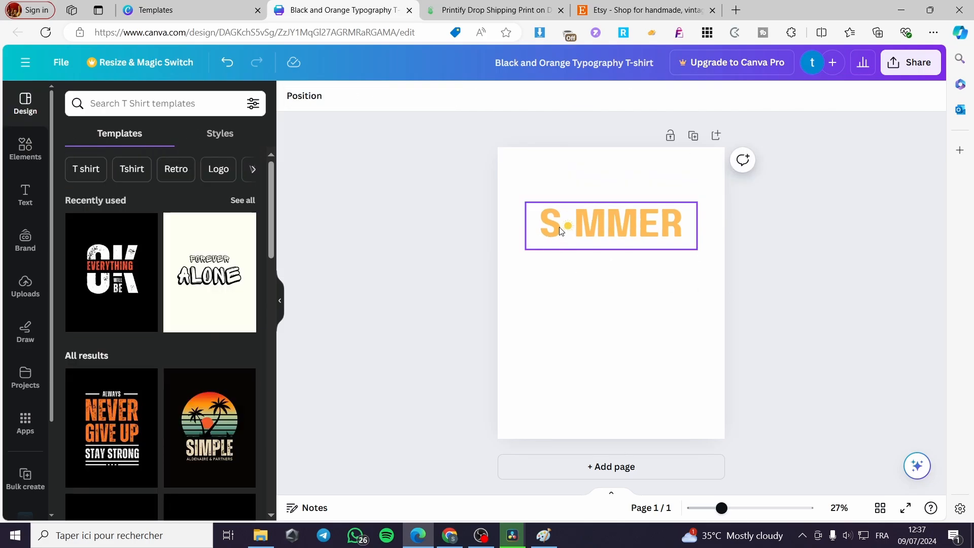
left_click(153, 110)
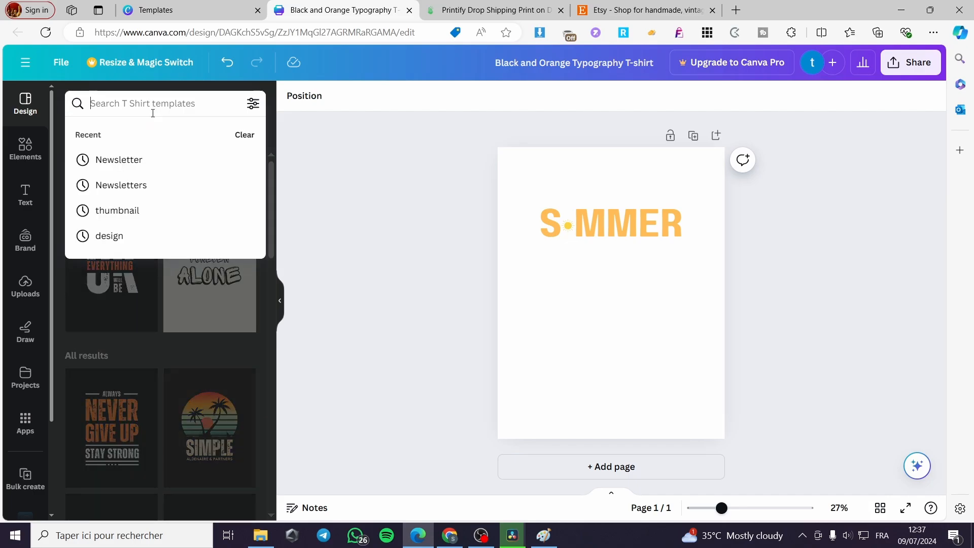
type("surf")
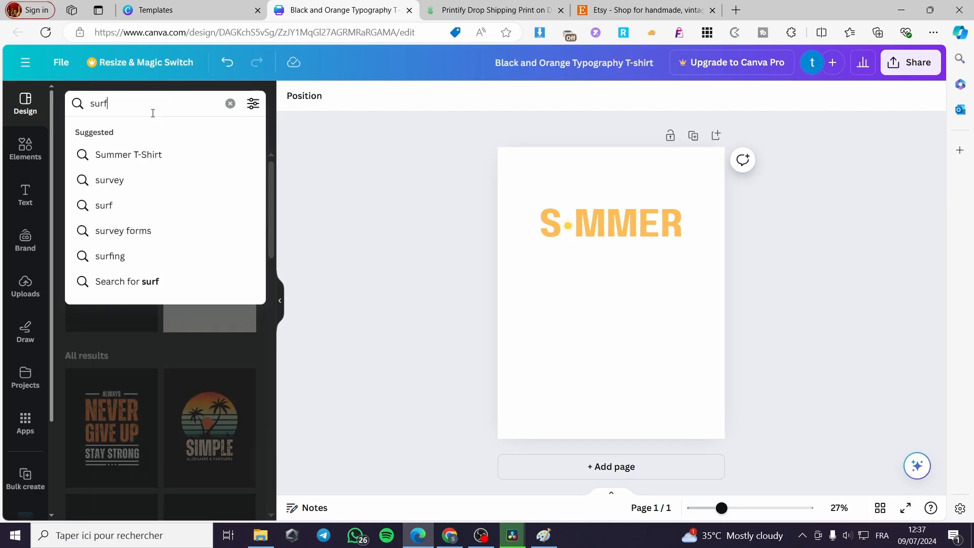
type("er")
key("Return")
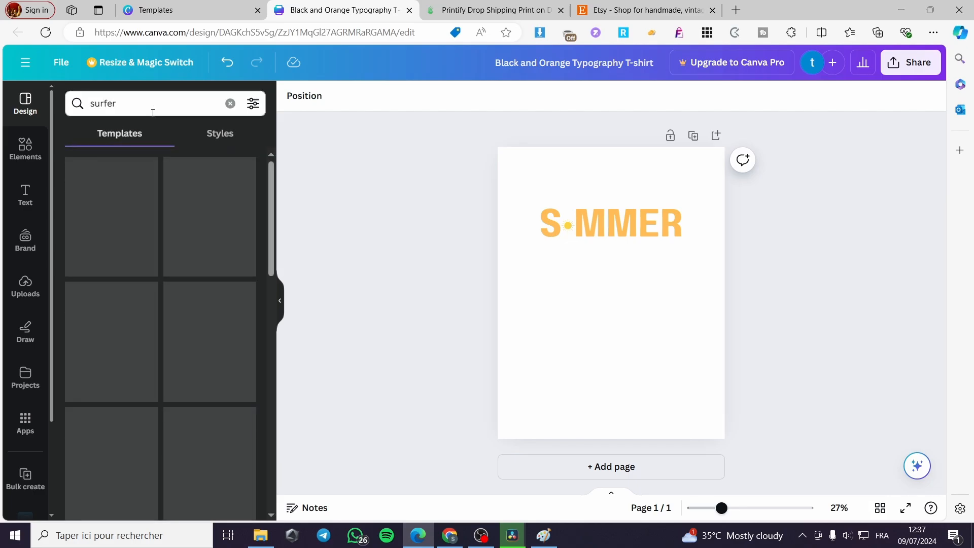
left_click(131, 102)
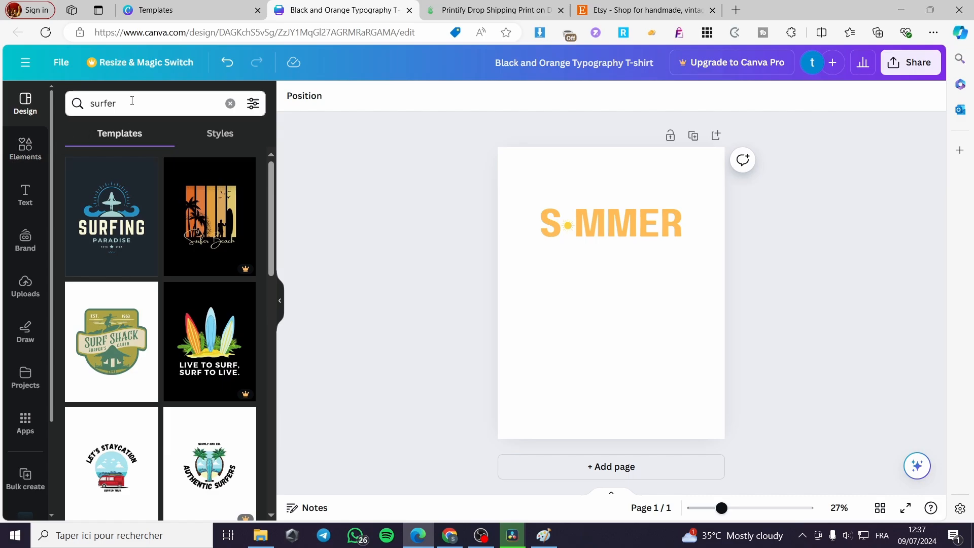
Step: Search the graphic elements for "surfer" and add the black silhouette of a wave, surfer and palm trees
left_click(25, 147)
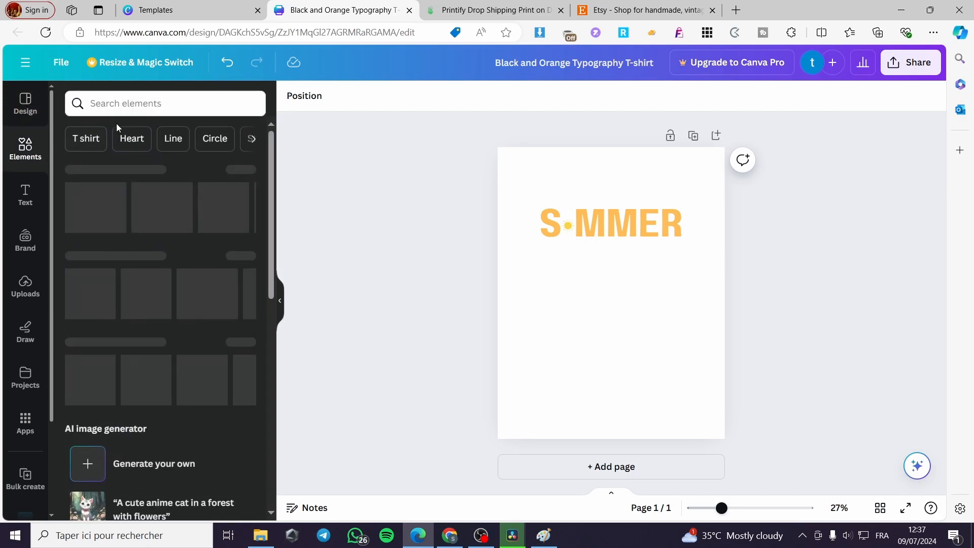
left_click(124, 103)
type("surfer")
key("Return")
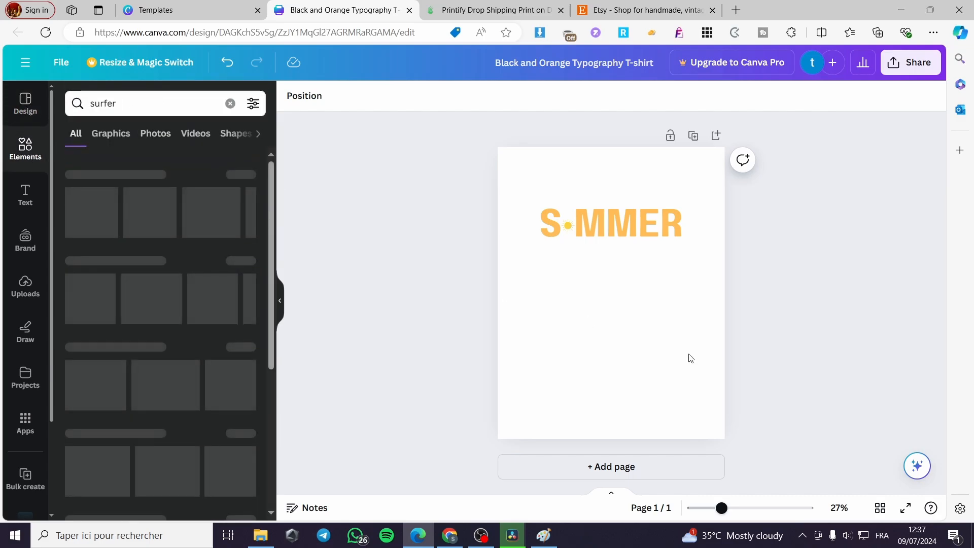
left_click(243, 164)
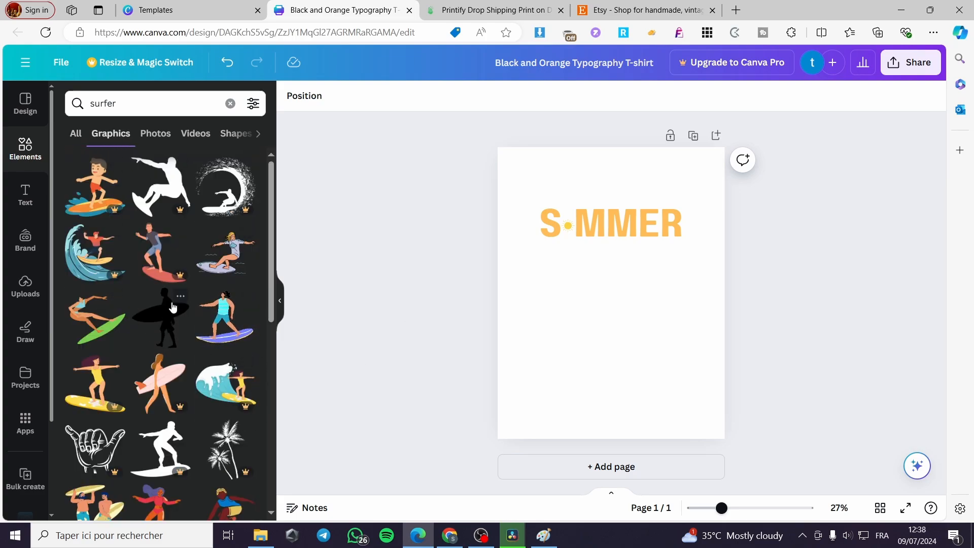
scroll(170, 329, "down", 1)
scroll(170, 328, "down", 2)
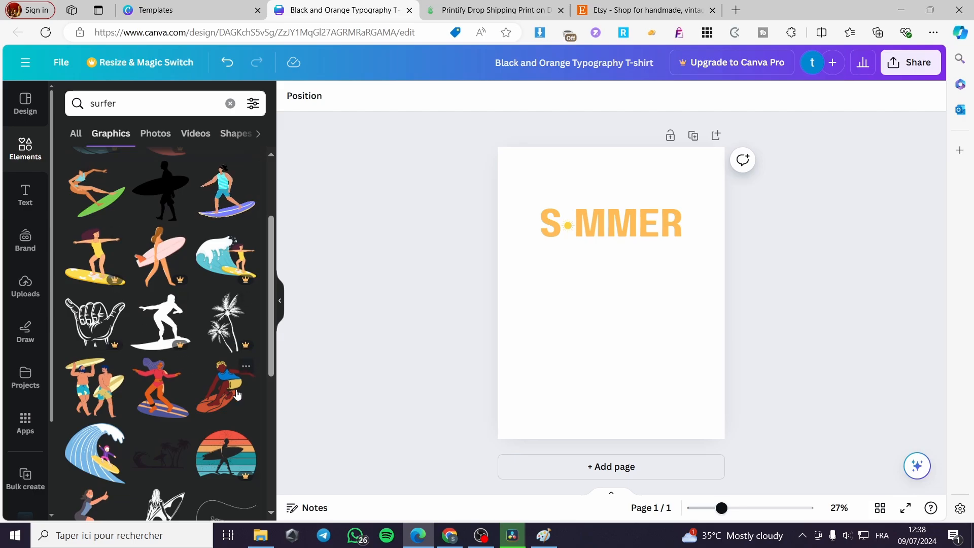
scroll(164, 395, "down", 1)
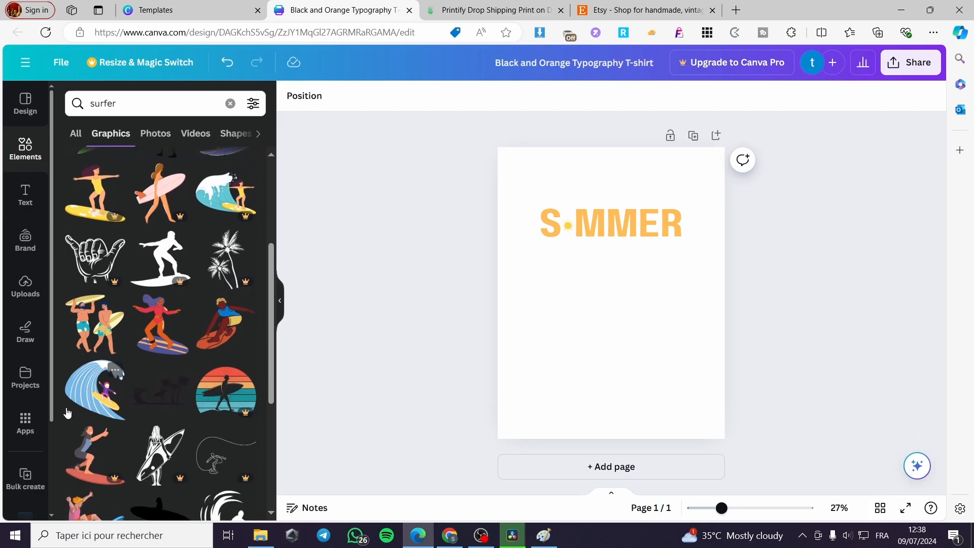
scroll(96, 396, "down", 1)
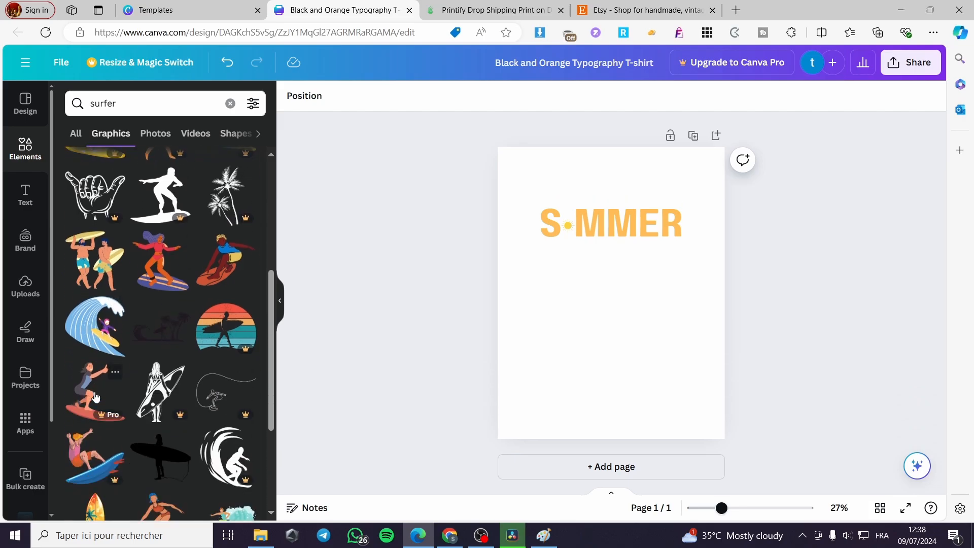
left_click(154, 350)
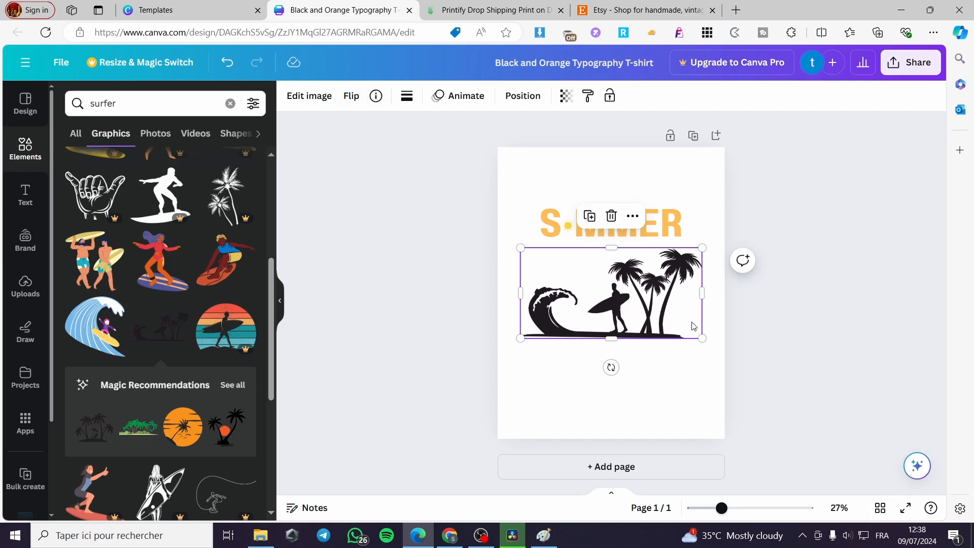
Step: Scale the surfer silhouette down to roughly the width of two letters and stand it on top of the final letters ER
left_click_drag(702, 338, 678, 240)
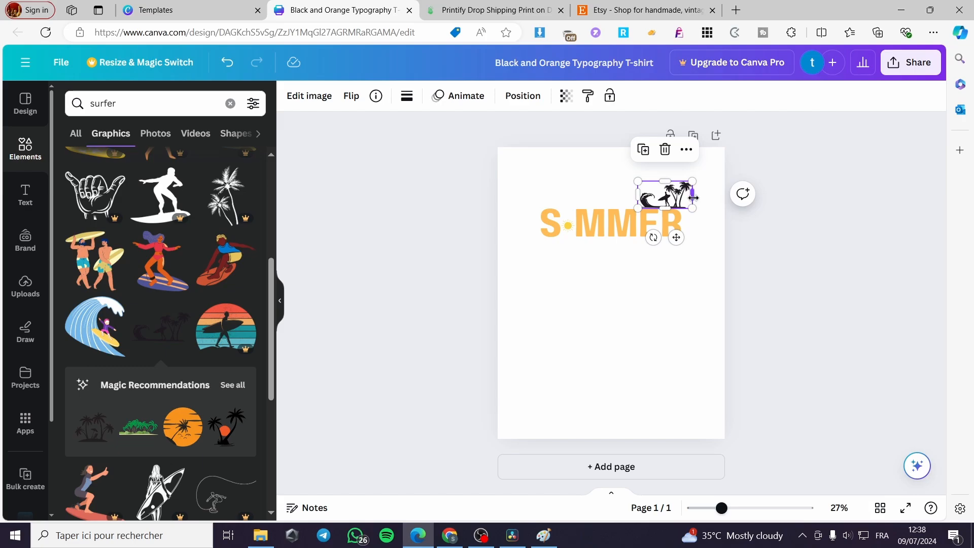
left_click_drag(693, 197, 640, 193)
left_click(778, 239)
left_click(666, 203)
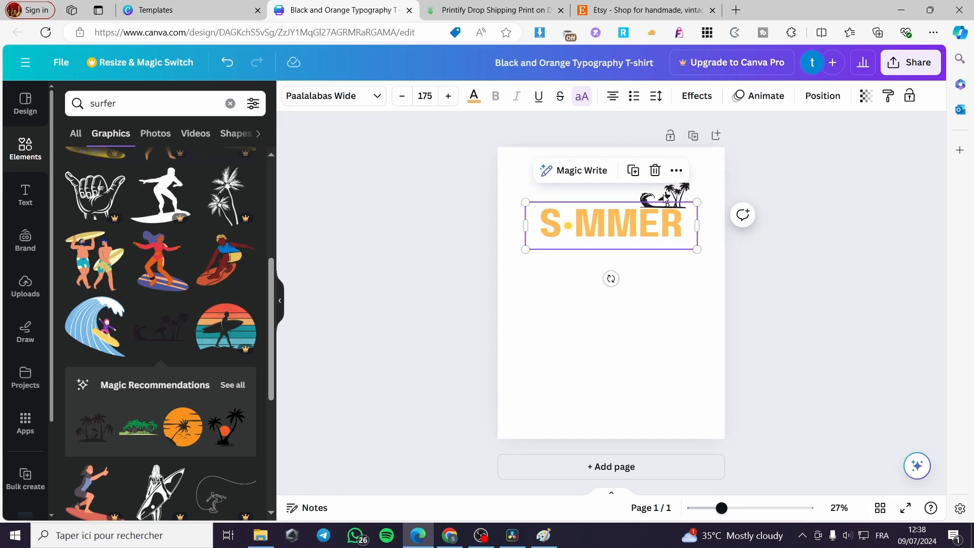
left_click(666, 199)
left_click_drag(668, 191, 669, 189)
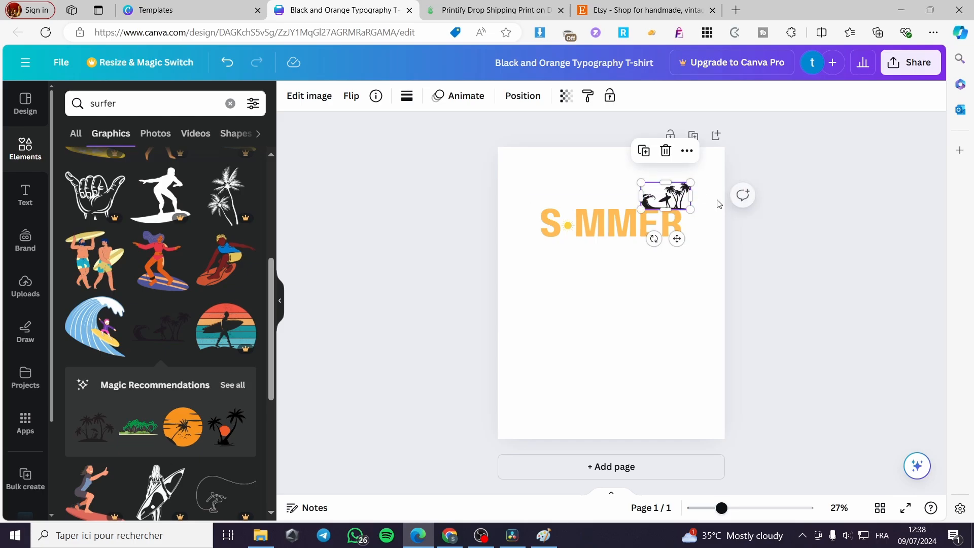
left_click(770, 212)
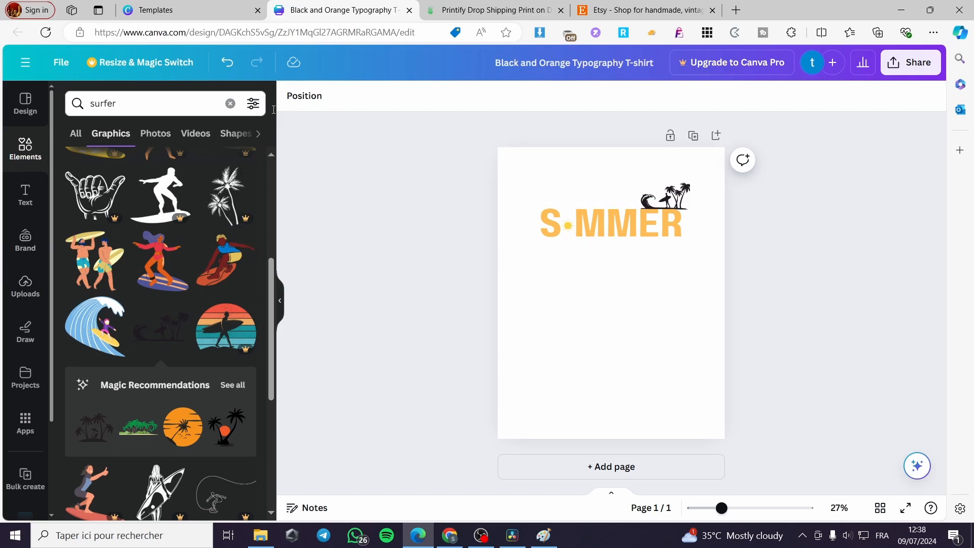
Step: Add the orange "Artemis & SONS" font combination to the page below SUMMER
left_click(25, 194)
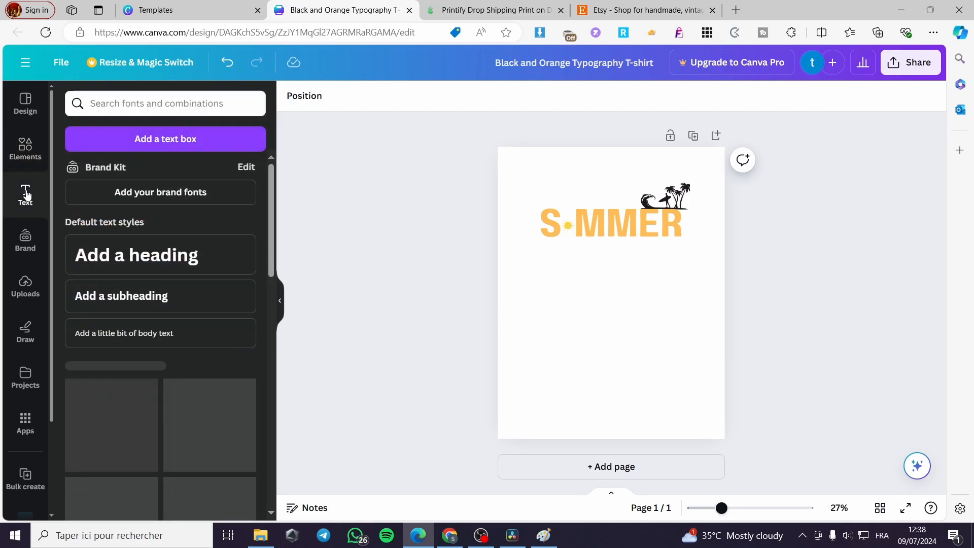
scroll(194, 334, "down", 5)
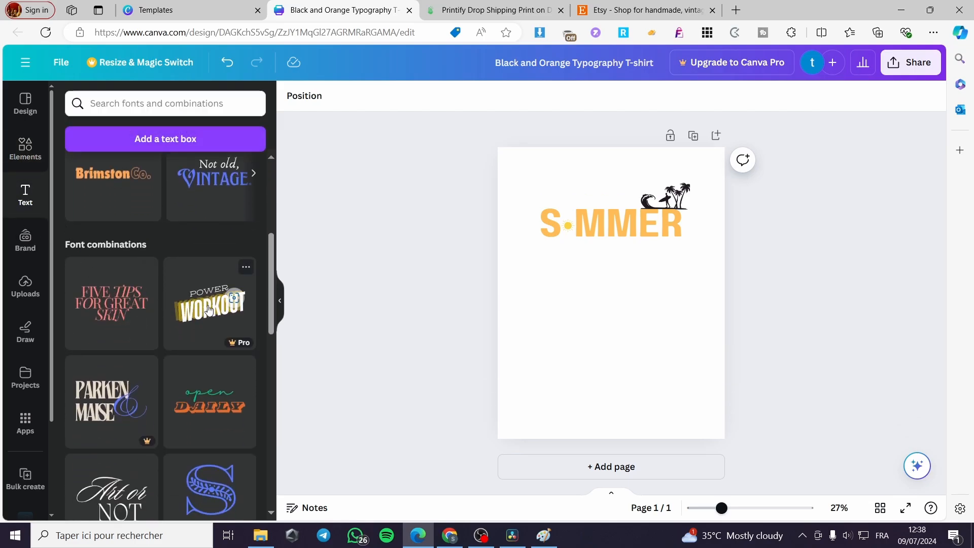
scroll(170, 317, "down", 6)
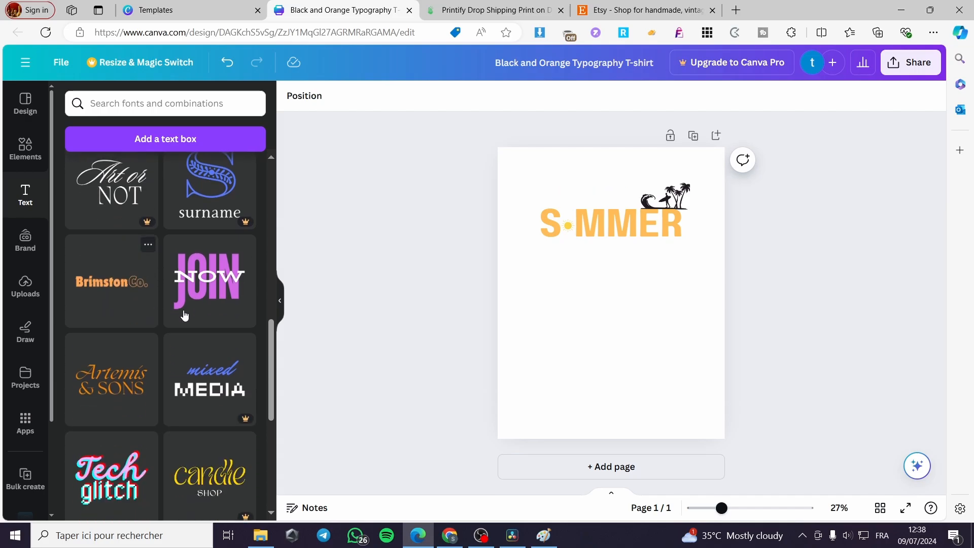
scroll(113, 331, "down", 1)
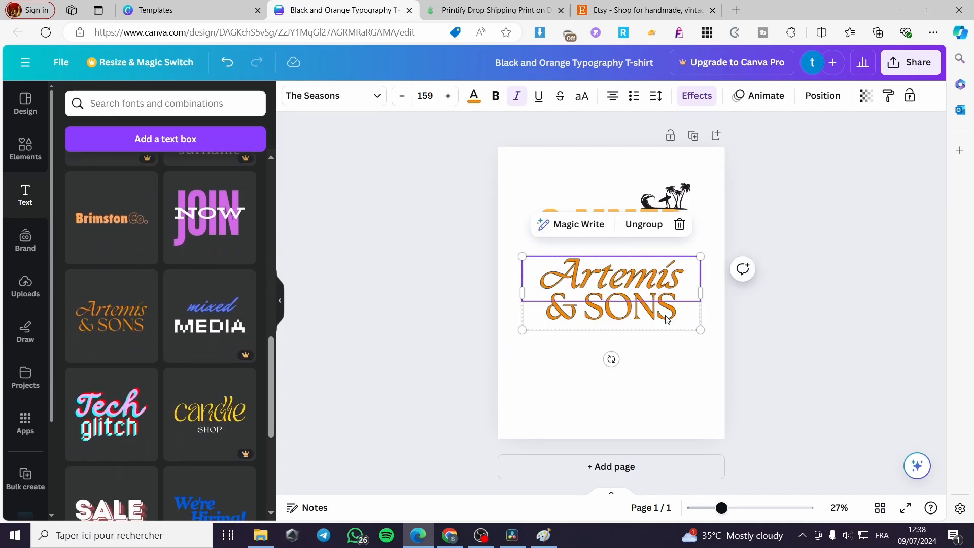
Step: Replace the word "Artemis" in the added font combination with "Time"
left_click(666, 318)
left_click(671, 281)
left_click(666, 313)
left_click(656, 271)
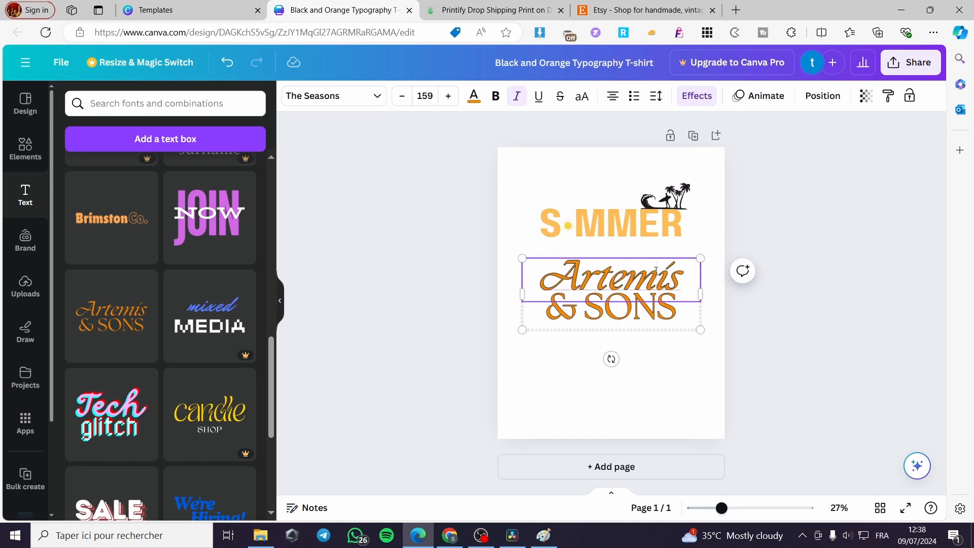
left_click_drag(684, 278, 530, 272)
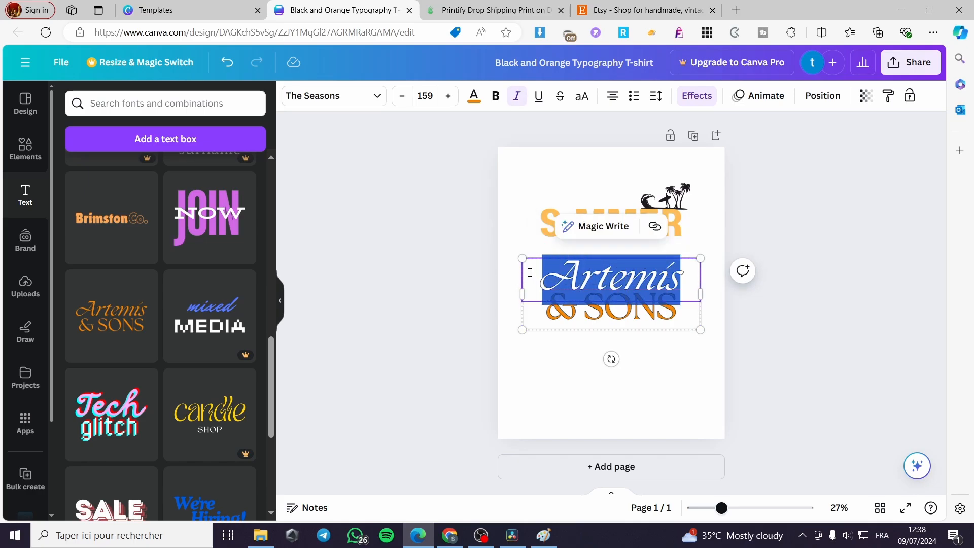
type("Time")
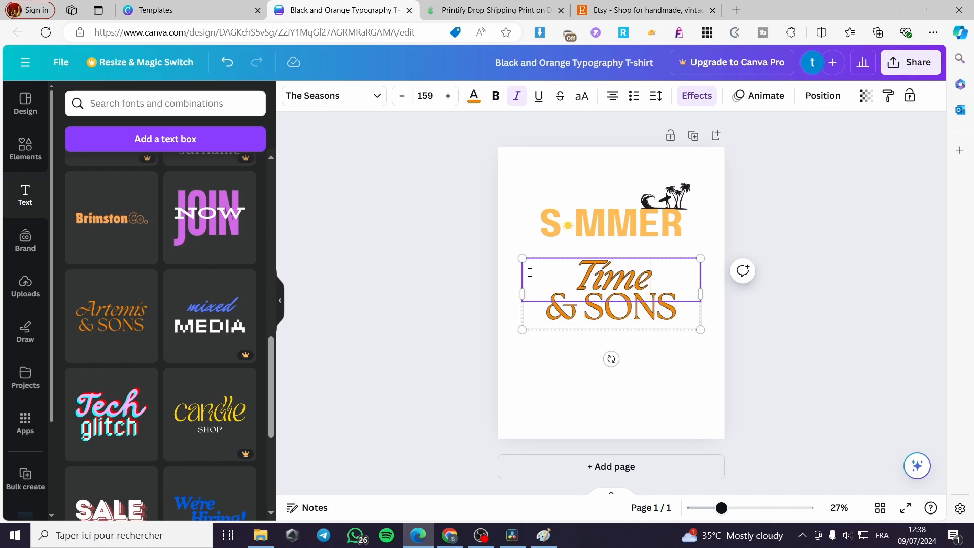
left_click(817, 334)
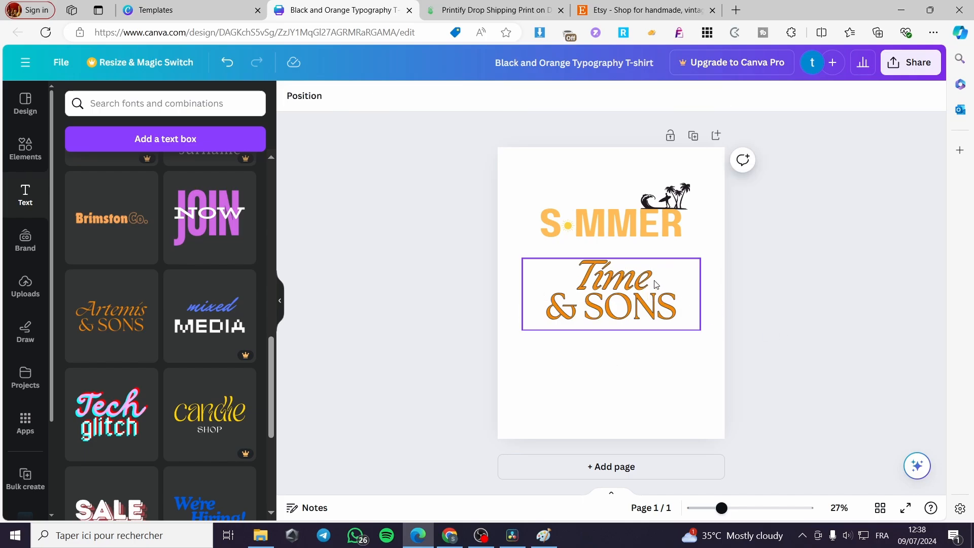
Step: Delete the "& SONS" line beneath Time
left_click(652, 286)
left_click(663, 311)
key("Delete")
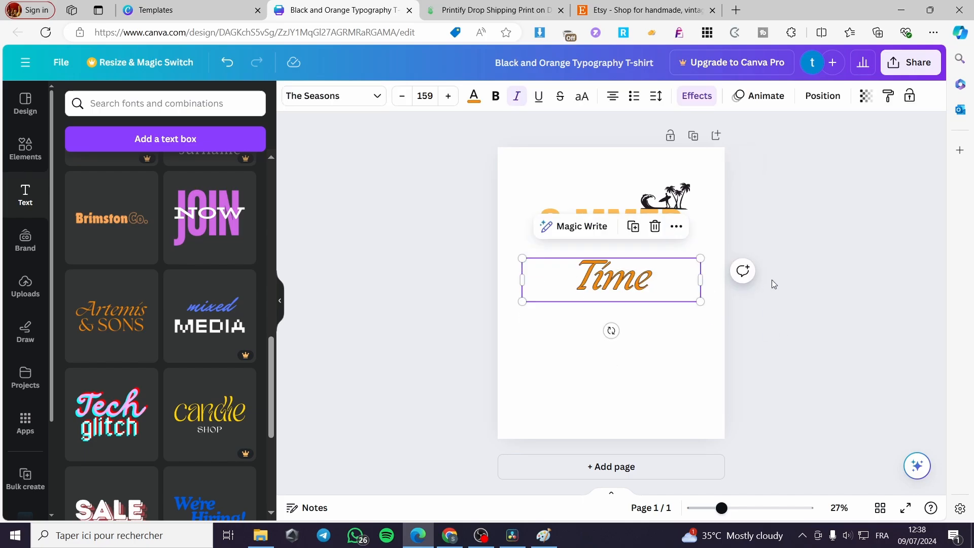
Step: Shrink Time to font size 150 centred beneath SUMMER and recolor it with the document's yellow
left_click_drag(639, 291, 639, 272)
left_click_drag(700, 285, 656, 265)
left_click(474, 96)
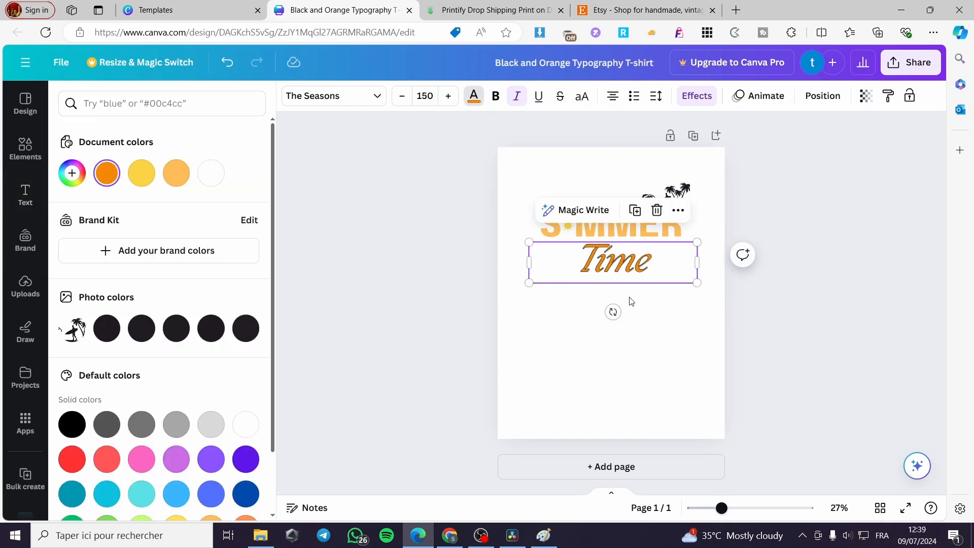
left_click(142, 174)
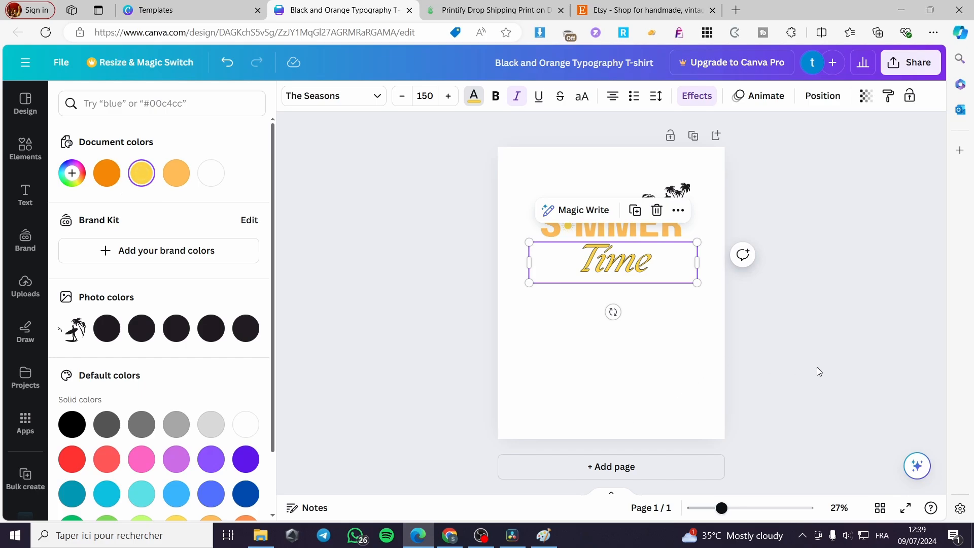
key("Escape")
left_click(796, 334)
Step: Nudge Time up so it sits right against the bottom of SUMMER
left_click(617, 269)
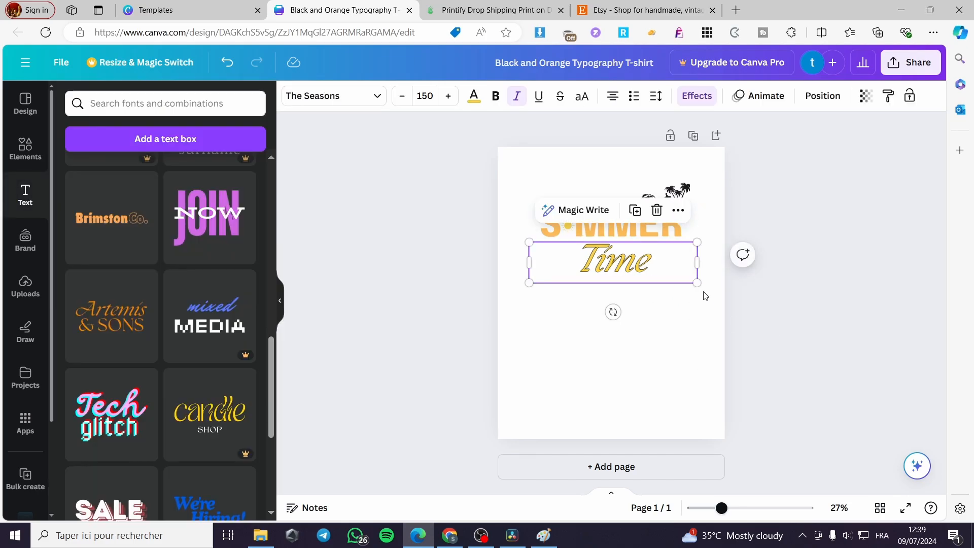
left_click_drag(660, 278, 631, 258)
left_click(710, 309)
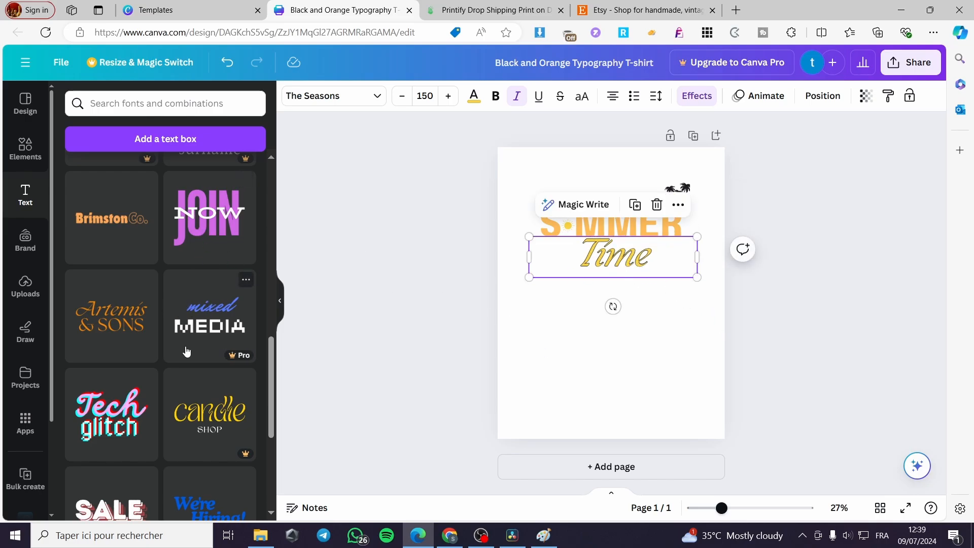
Step: Add the "Tech glitch" font combination below Time and edit its text so it reads only "Vibes"
scroll(198, 352, "down", 3)
left_click_drag(116, 335, 623, 316)
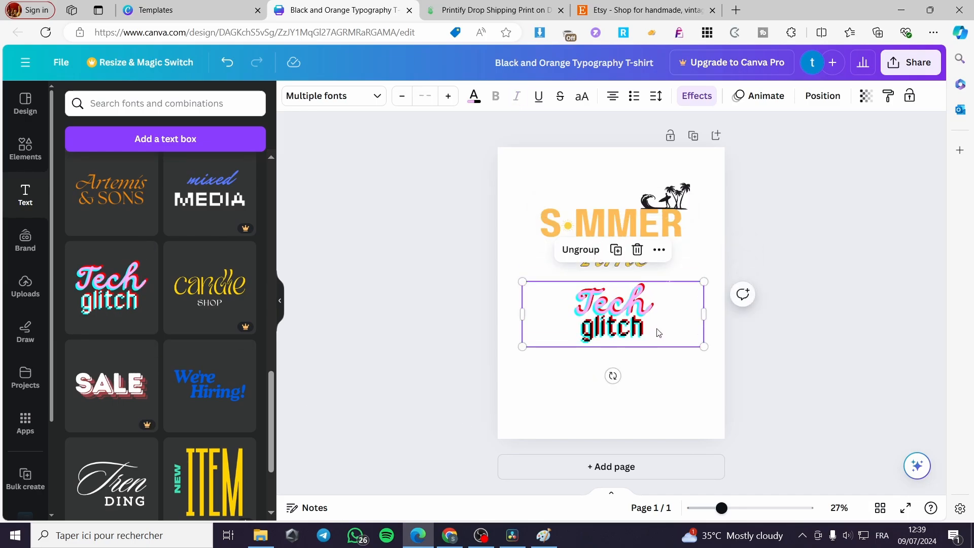
left_click(656, 329)
double_click(642, 330)
key("BackSpace")
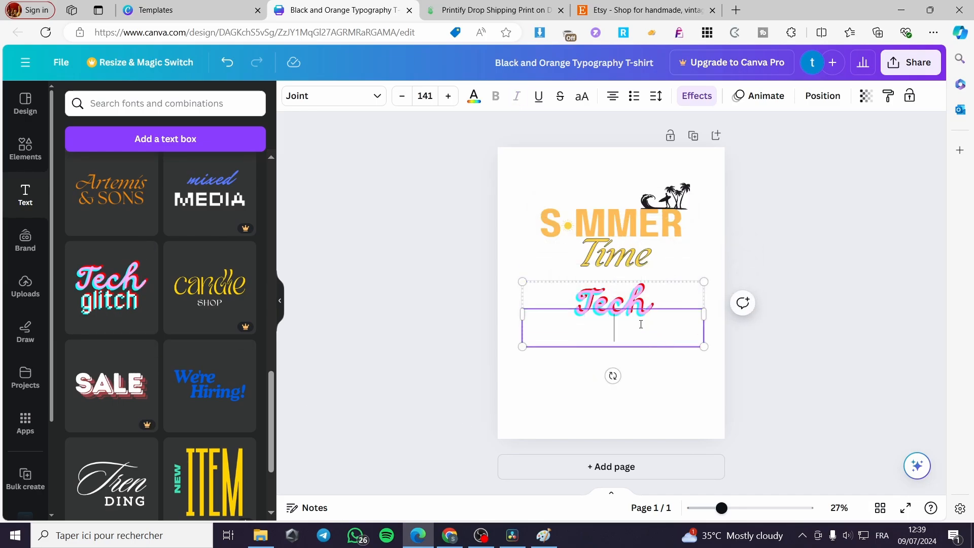
double_click(669, 297)
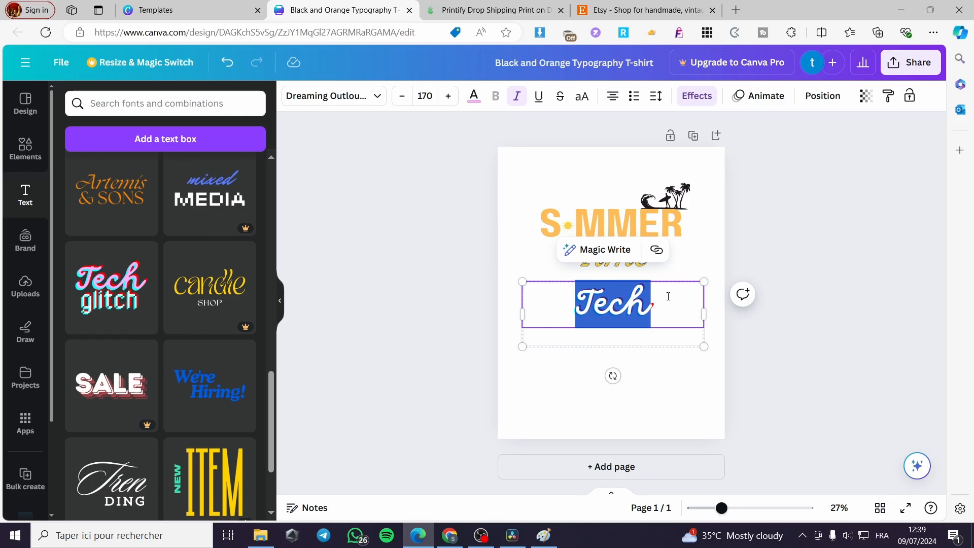
type("Vibes")
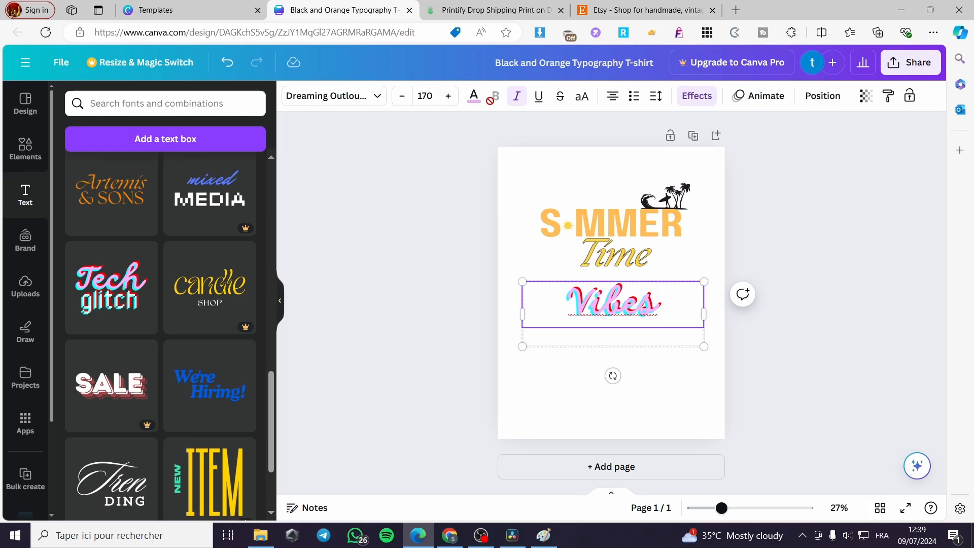
Step: Try the cyan-magenta color pair on the Vibes glitch effect and switch back to cyan-red
left_click(694, 97)
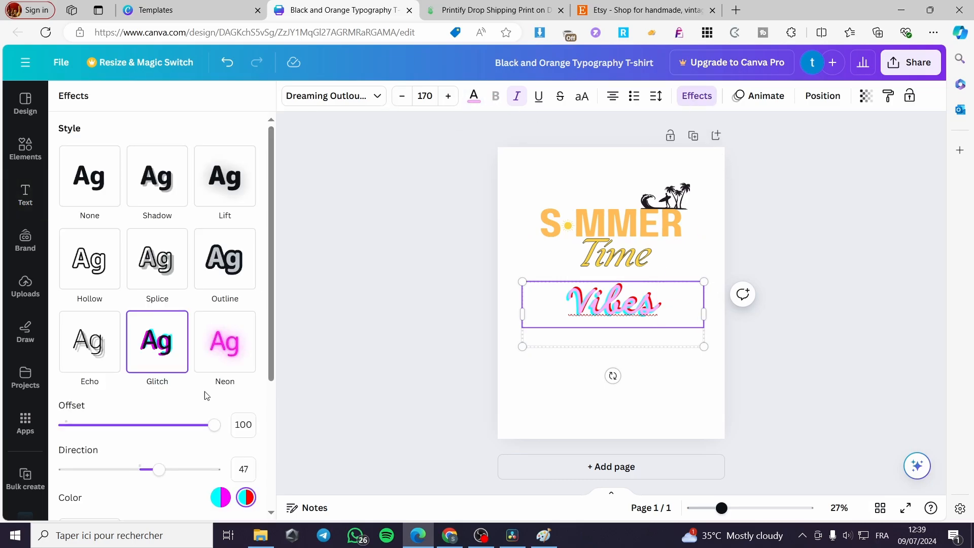
scroll(206, 396, "down", 3)
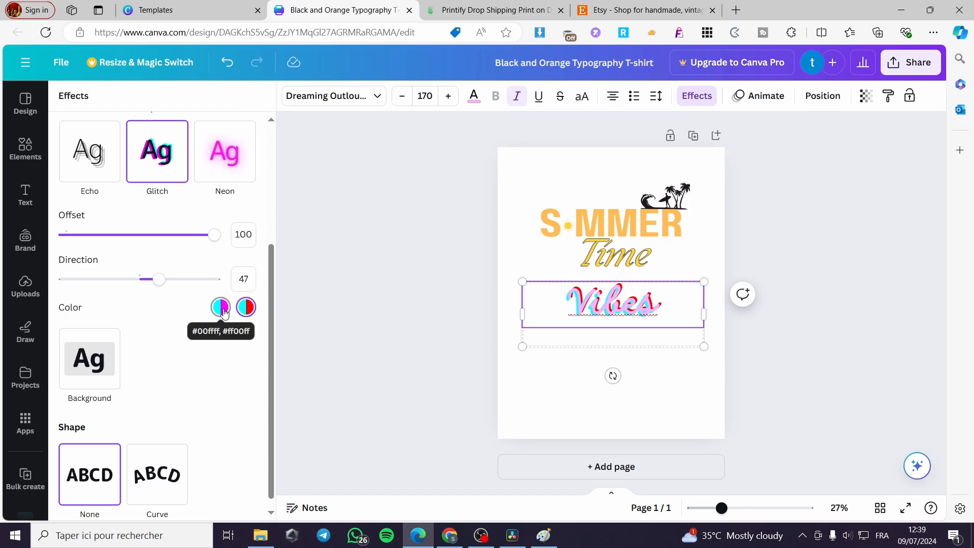
left_click(224, 311)
left_click(247, 309)
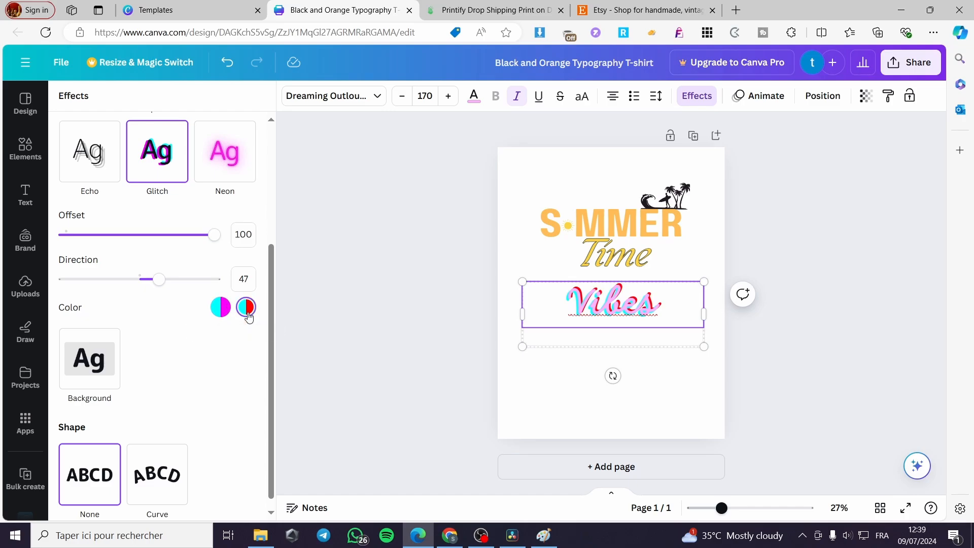
scroll(216, 342, "up", 1)
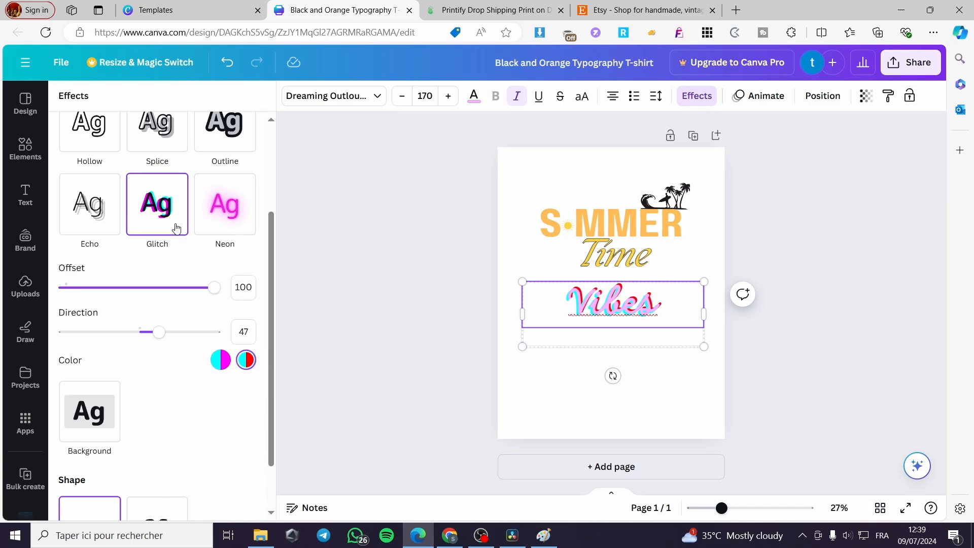
Step: Recolor Vibes with the light orange #ffbd59 and move it up closer to Time
double_click(644, 308)
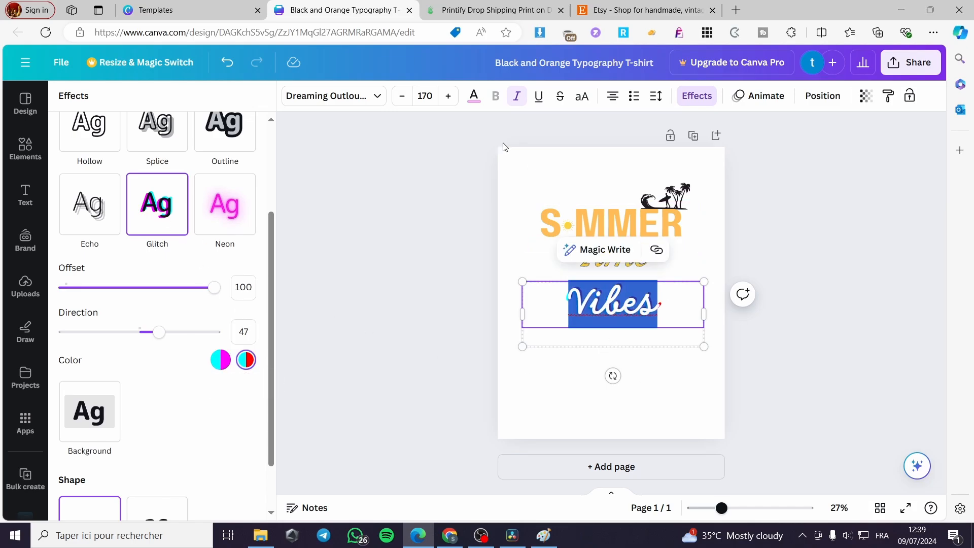
left_click(474, 97)
left_click(212, 187)
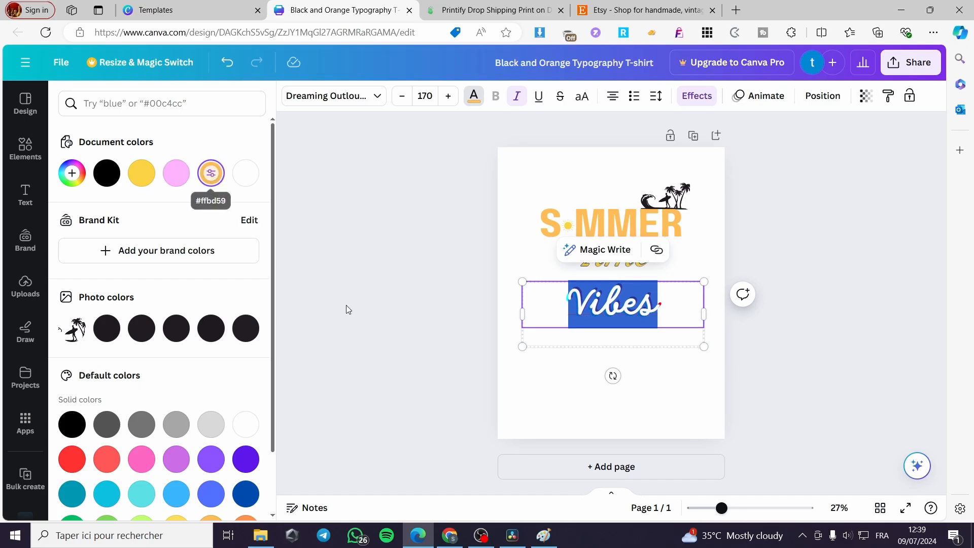
left_click(784, 325)
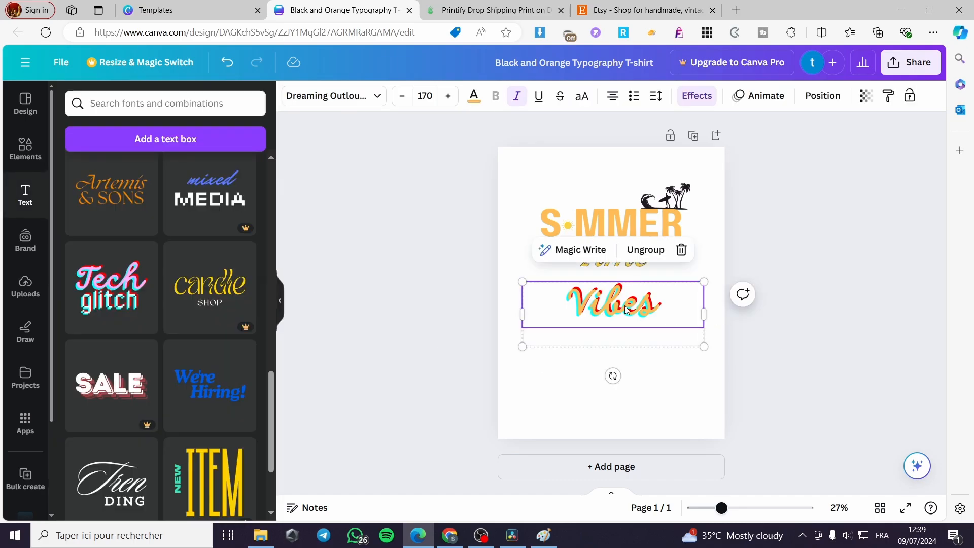
left_click_drag(625, 305, 627, 296)
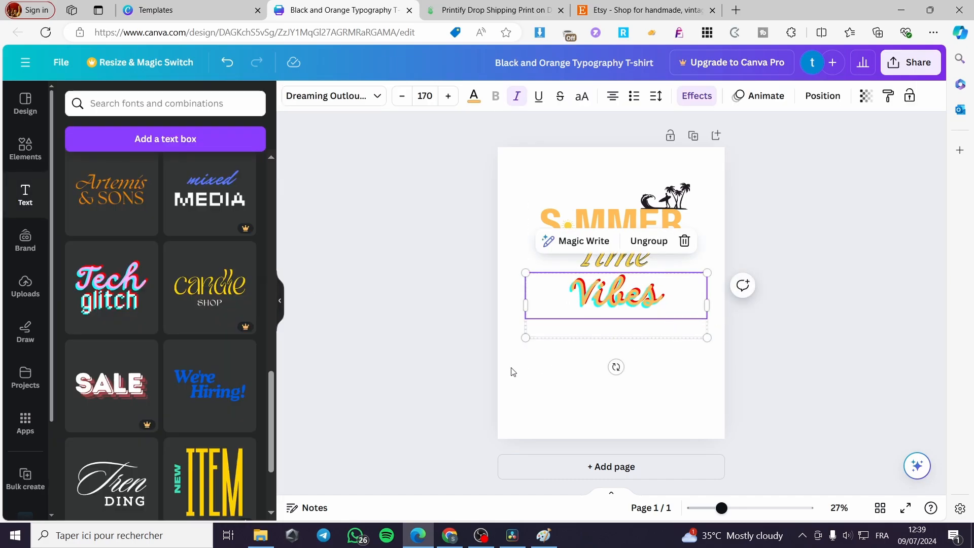
Step: Apply the Curve shape to Vibes with a curve value of -74
left_click(696, 95)
scroll(156, 443, "down", 4)
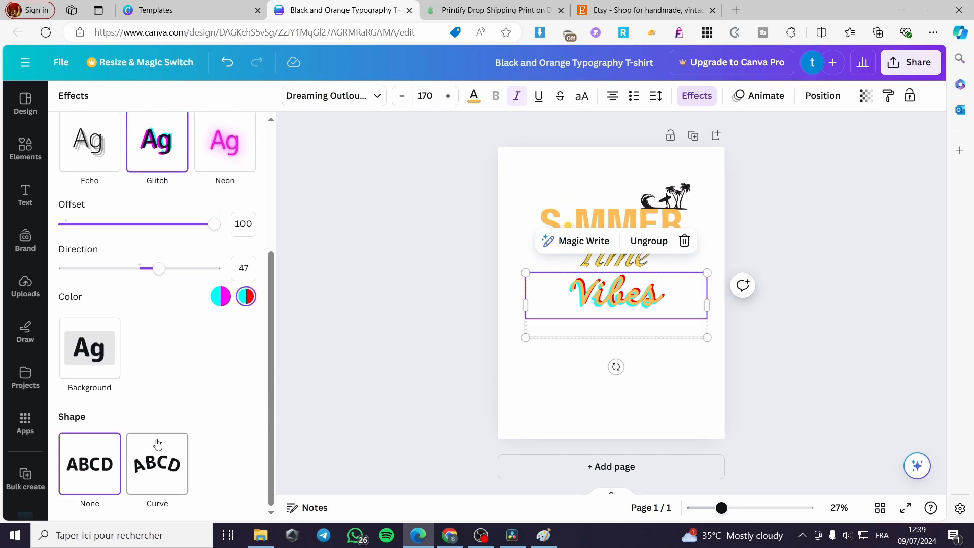
left_click(156, 474)
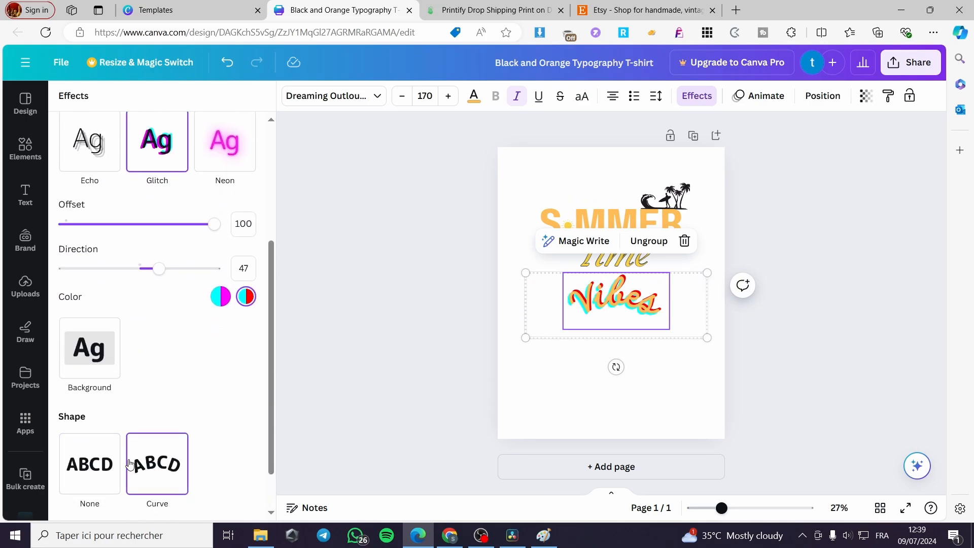
scroll(124, 482, "down", 1)
left_click_drag(214, 501, 85, 469)
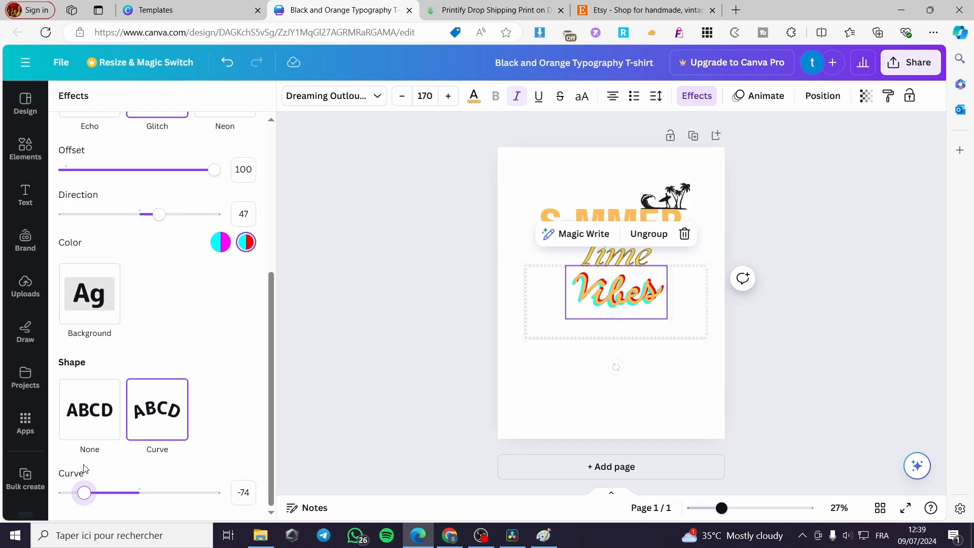
left_click(793, 361)
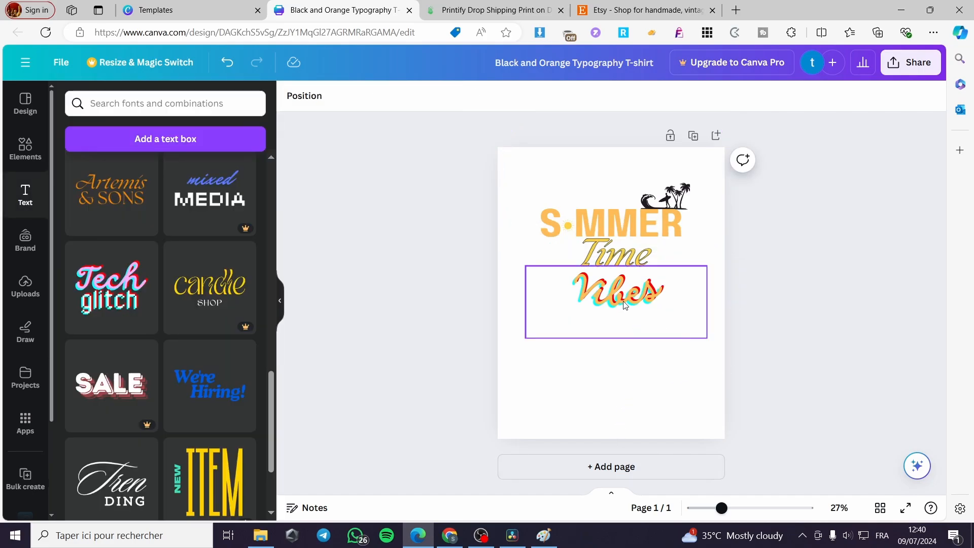
Step: Shift Vibes, Time, SUMMER and the surfer silhouette slightly down to even out the spacing between the lines
left_click_drag(622, 306, 620, 317)
left_click(622, 269)
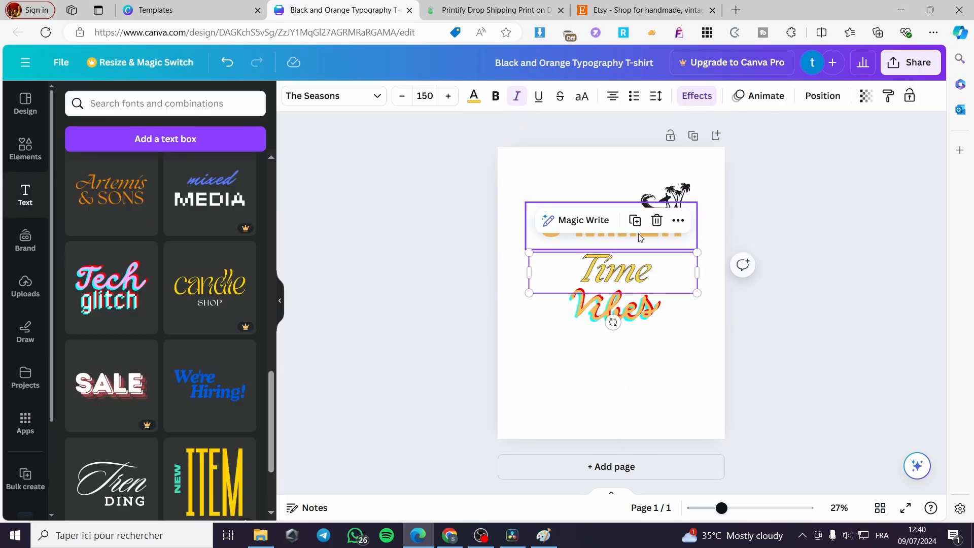
left_click_drag(650, 240, 649, 246)
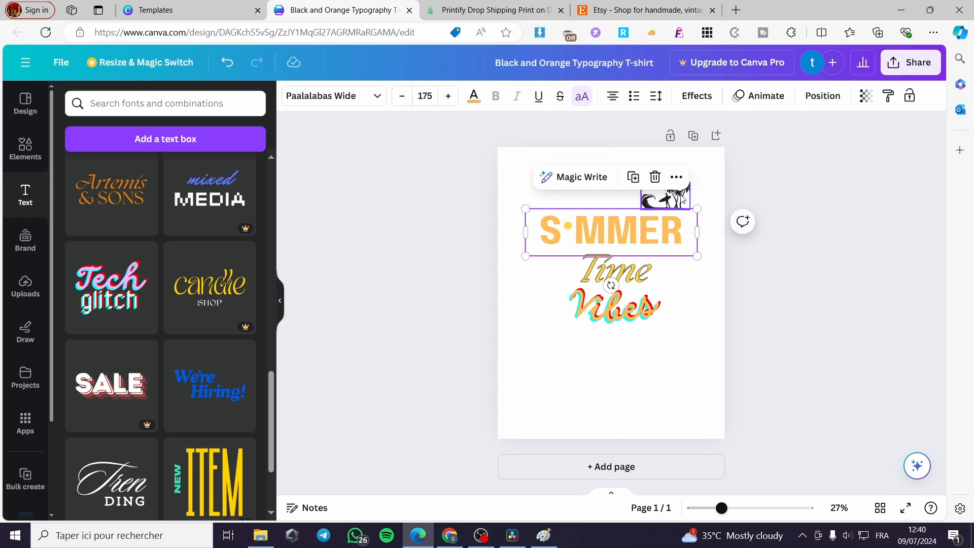
left_click_drag(683, 201, 680, 208)
left_click(802, 269)
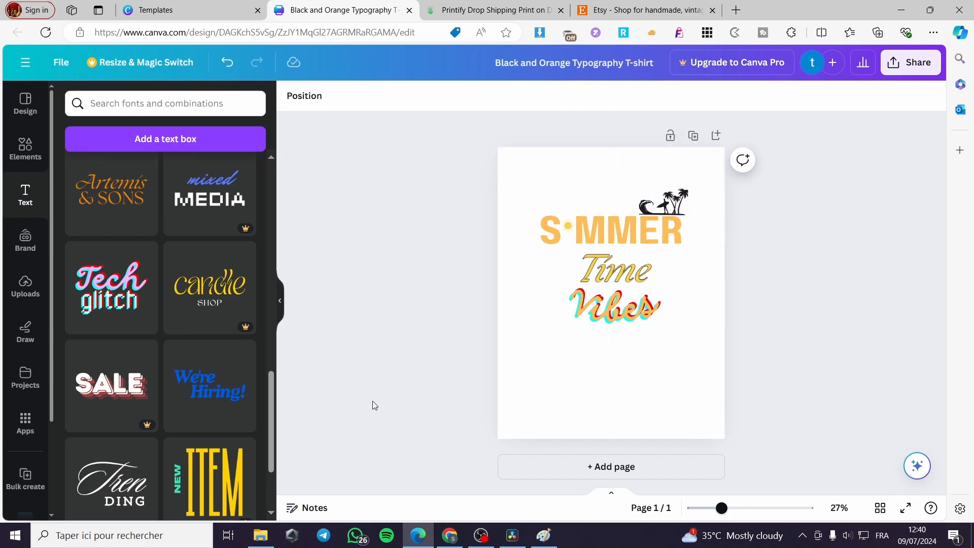
Step: Search the graphic elements for "beach"
left_click(22, 153)
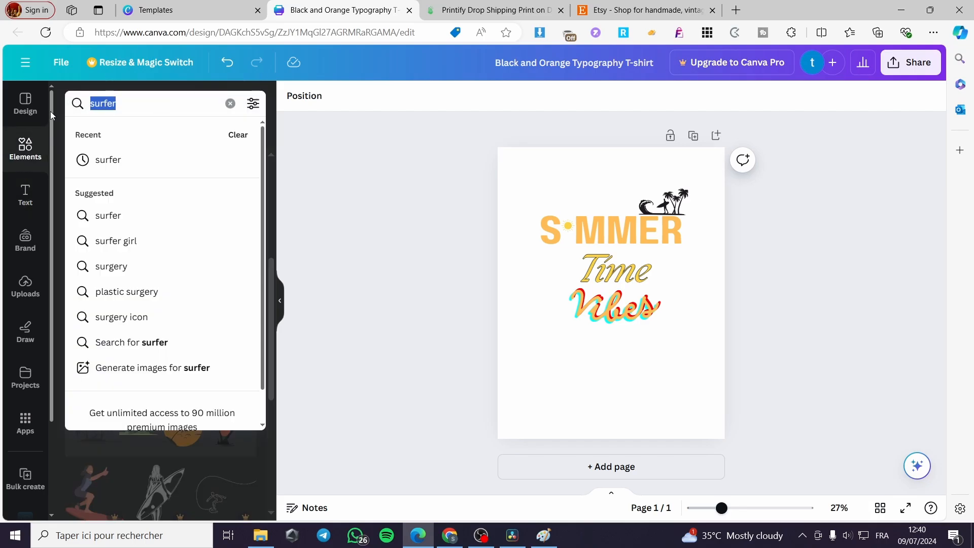
type("beacvh")
key("BackSpace")
key("BackSpace")
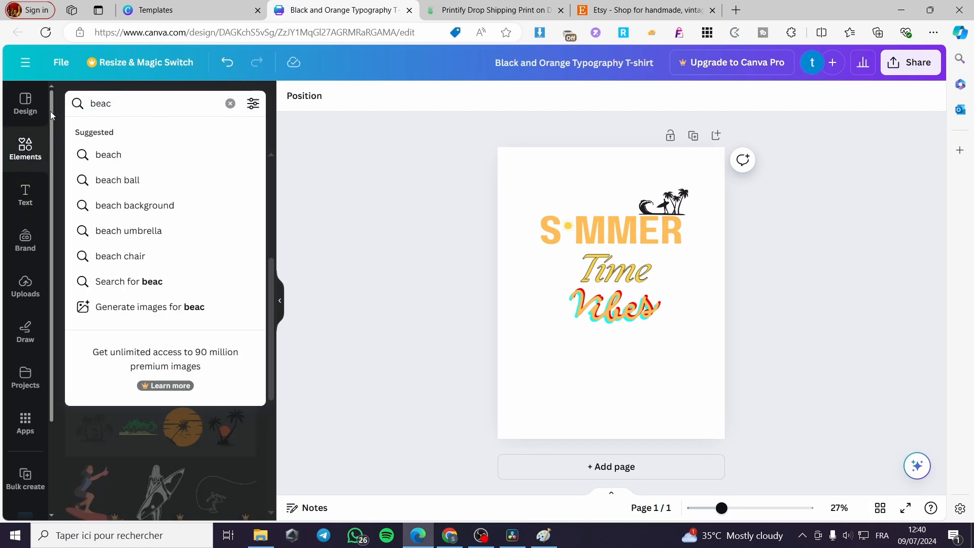
type("h")
key("Return")
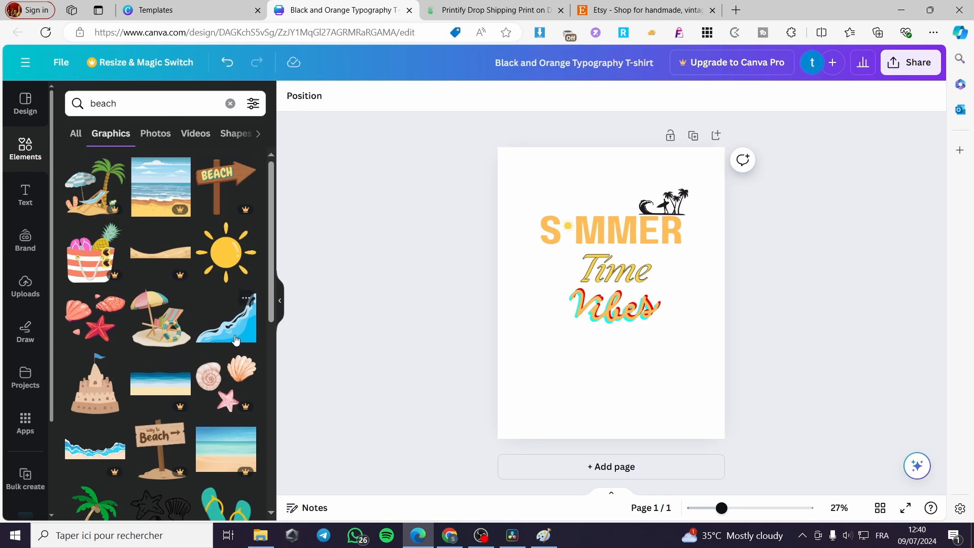
Step: Add the blue ocean wave graphic, shrink it to about 10.04 by 8.2 in and place it over the lettering
scroll(236, 340, "down", 1)
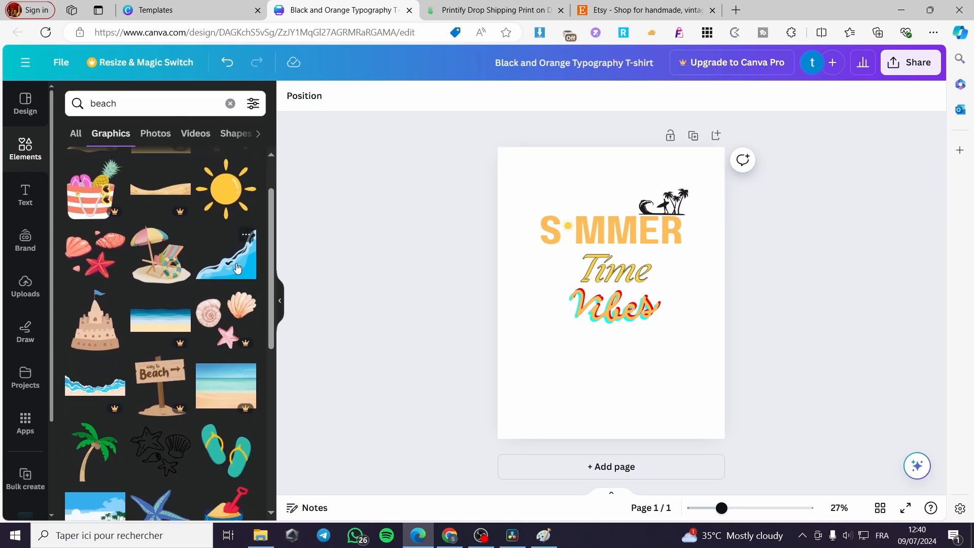
left_click(237, 267)
left_click_drag(663, 328, 799, 384)
left_click_drag(707, 384, 624, 295)
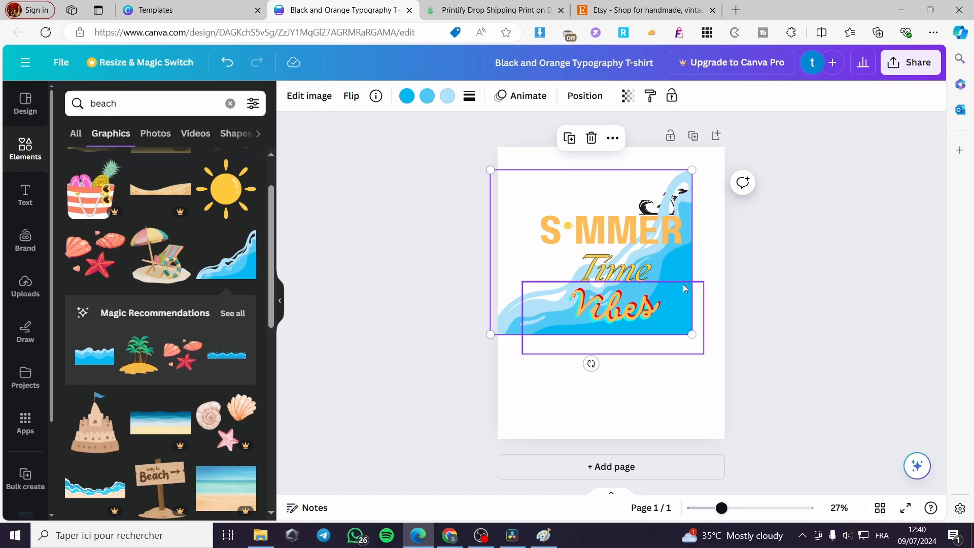
mouse_move(638, 189)
left_mouse_down()
mouse_move(660, 182)
mouse_move(652, 182)
left_mouse_up()
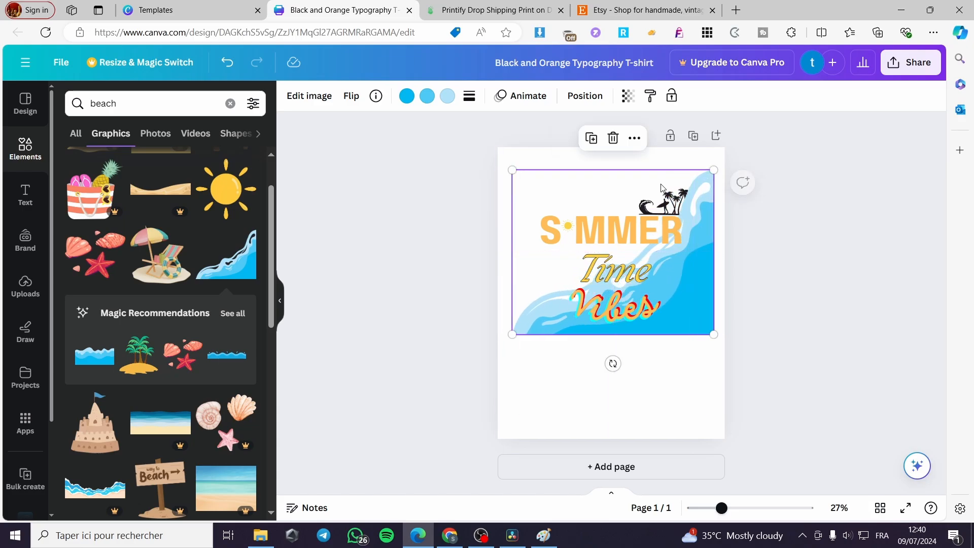
left_click_drag(512, 171, 556, 198)
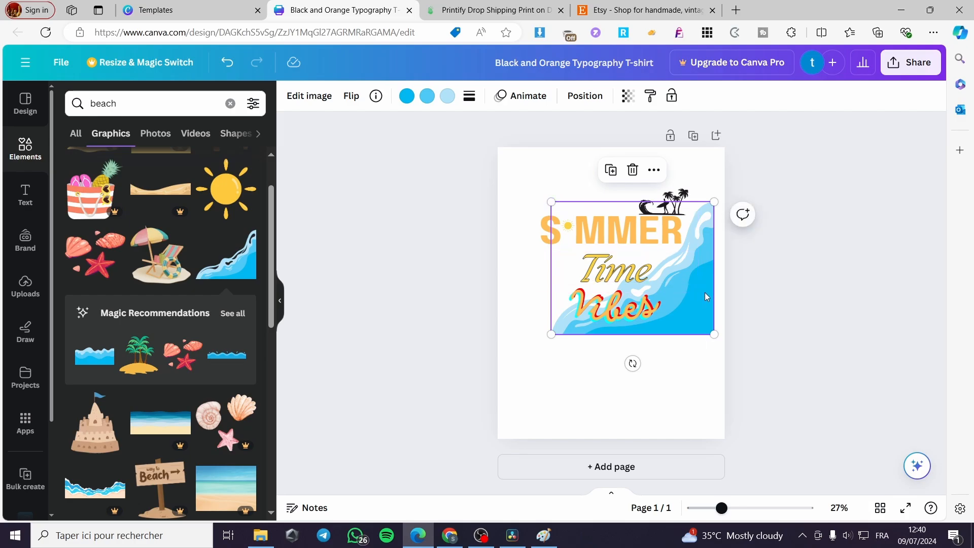
left_click_drag(708, 283, 697, 270)
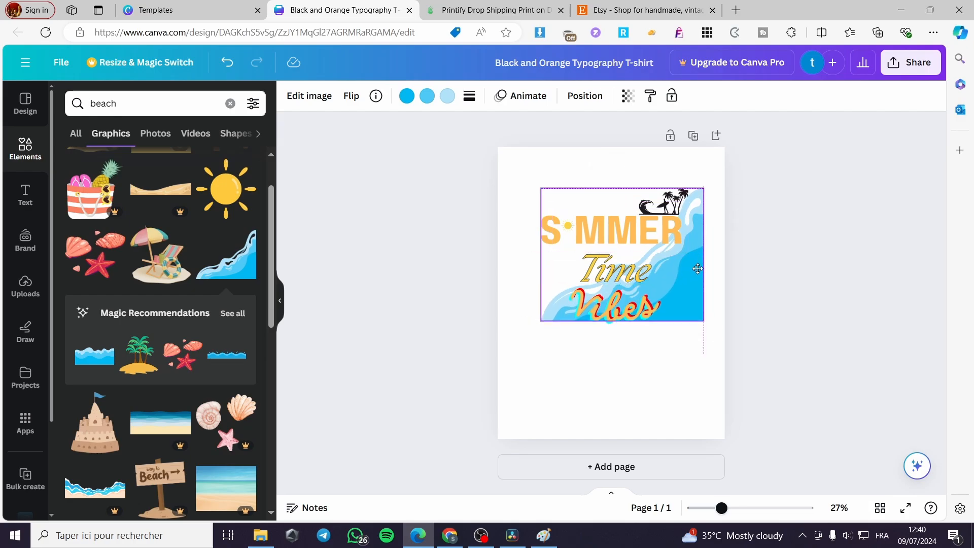
Step: Try the wave graphic behind the lettering and surfer silhouette, and delete it from the design
left_click(583, 96)
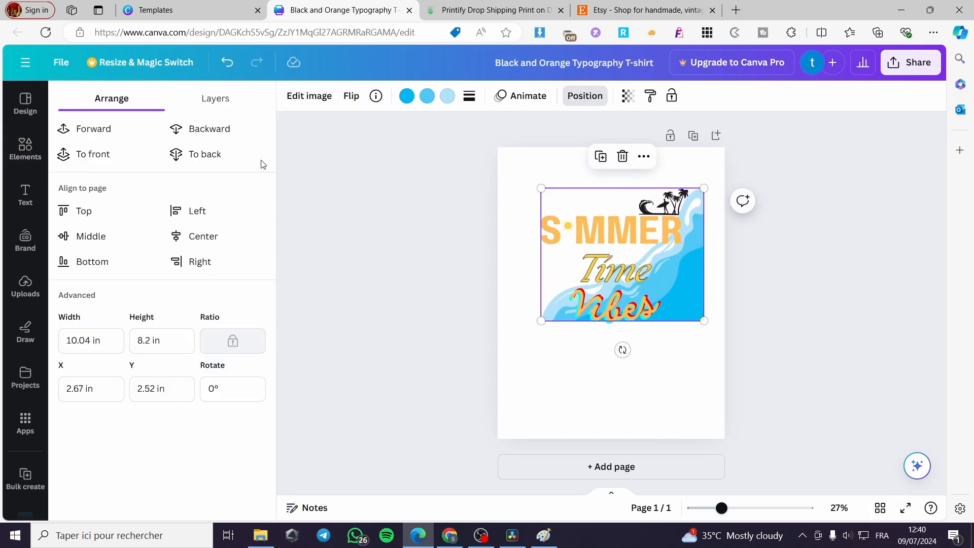
left_click(211, 161)
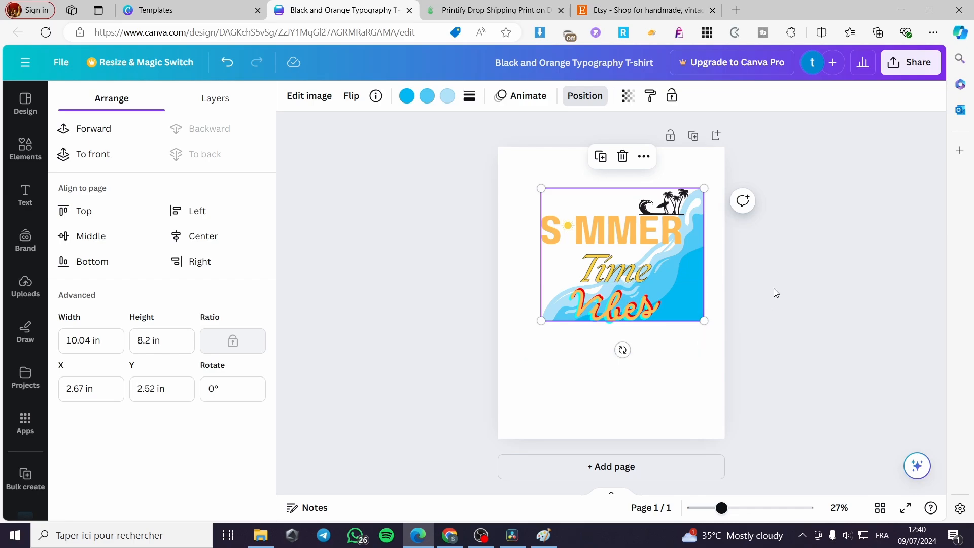
left_click_drag(700, 243, 691, 246)
left_click(863, 276)
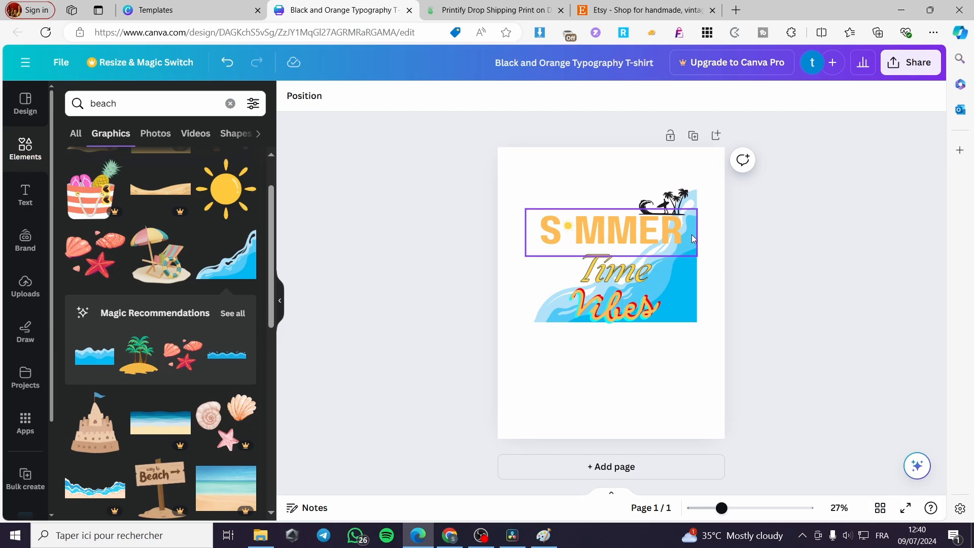
left_click(694, 200)
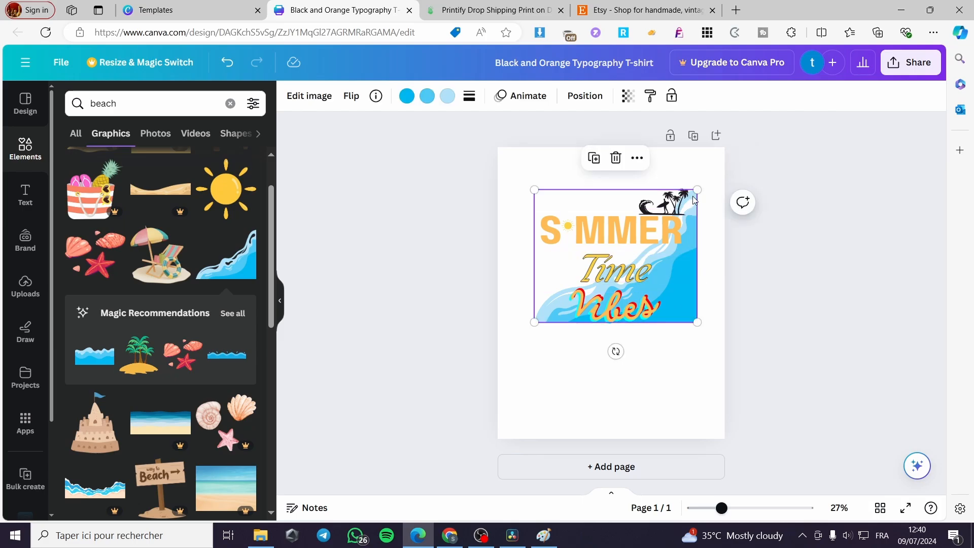
key("Delete")
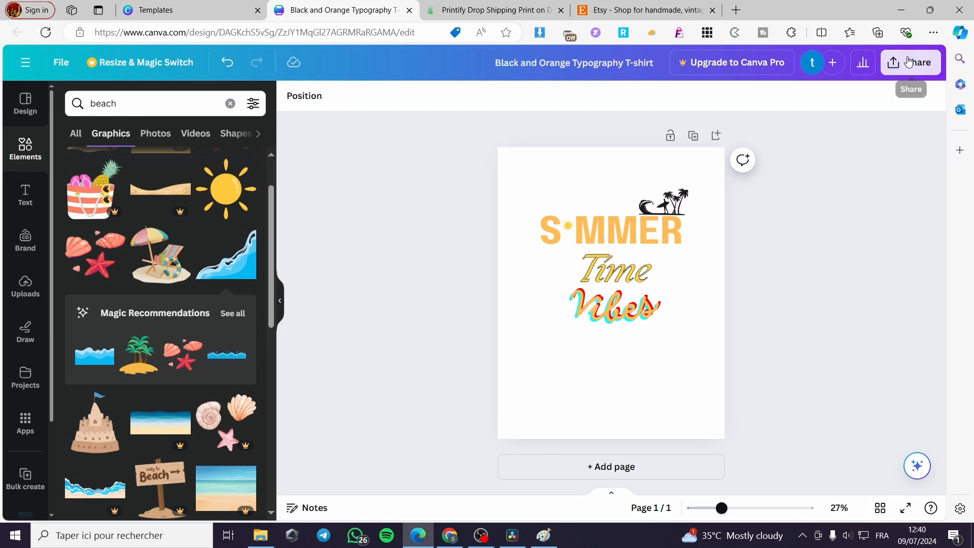
Step: Download the finished T-shirt design as a PNG at size 1
left_click(909, 62)
left_click(789, 374)
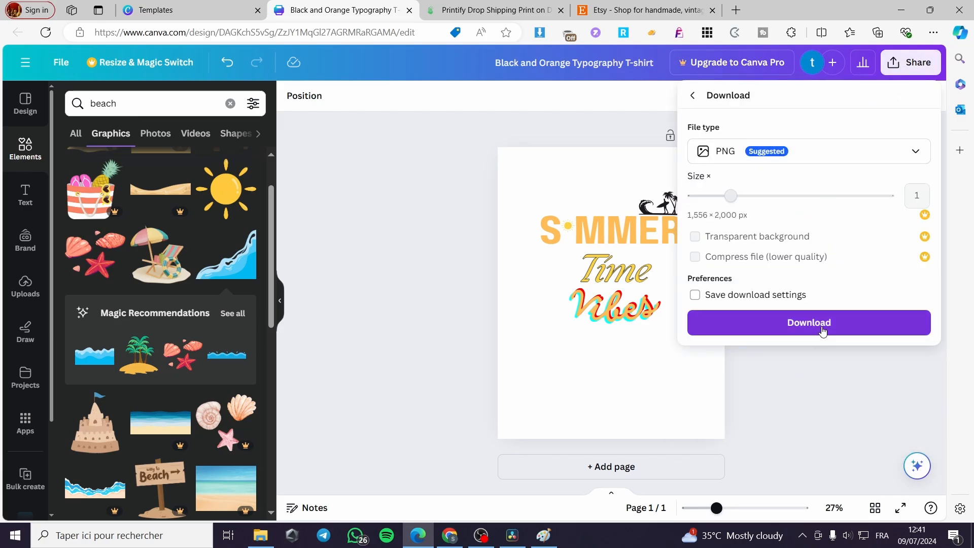
left_click(809, 322)
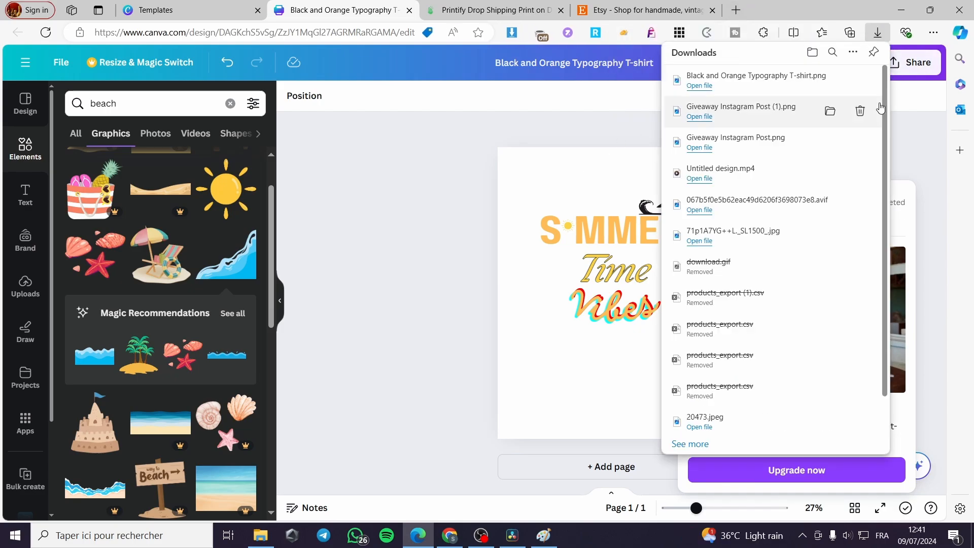
Step: Search Google in a new browser tab for "background remover" and open the remove.bg website
left_click(740, 10)
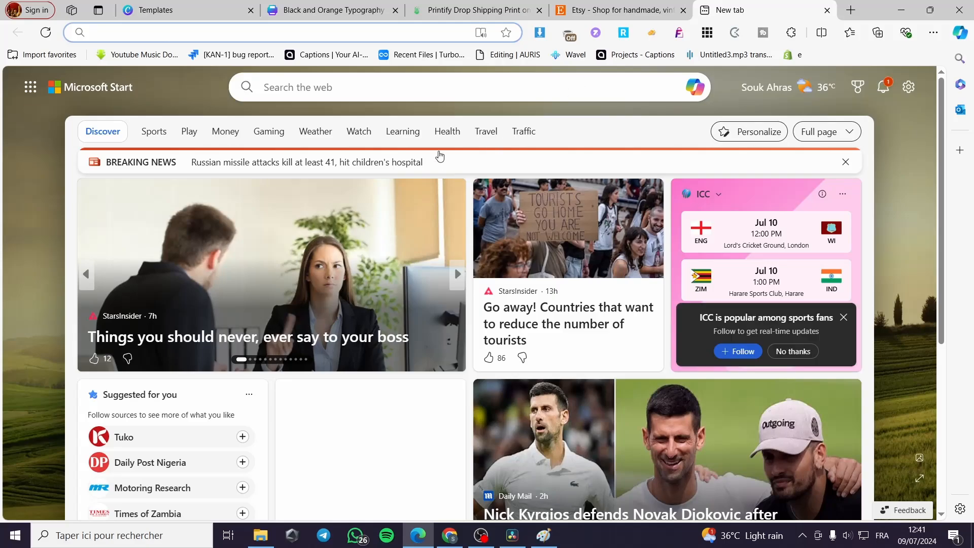
type("google")
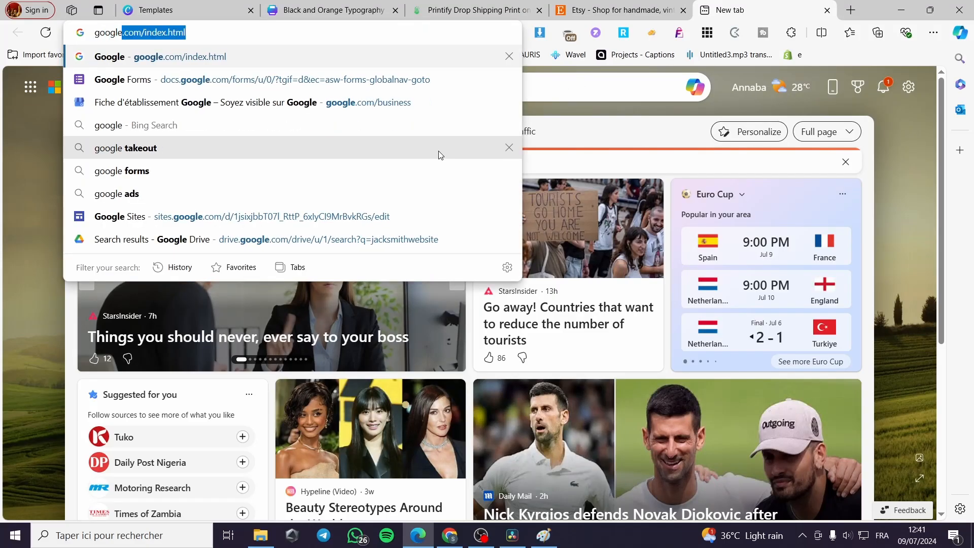
key("Return")
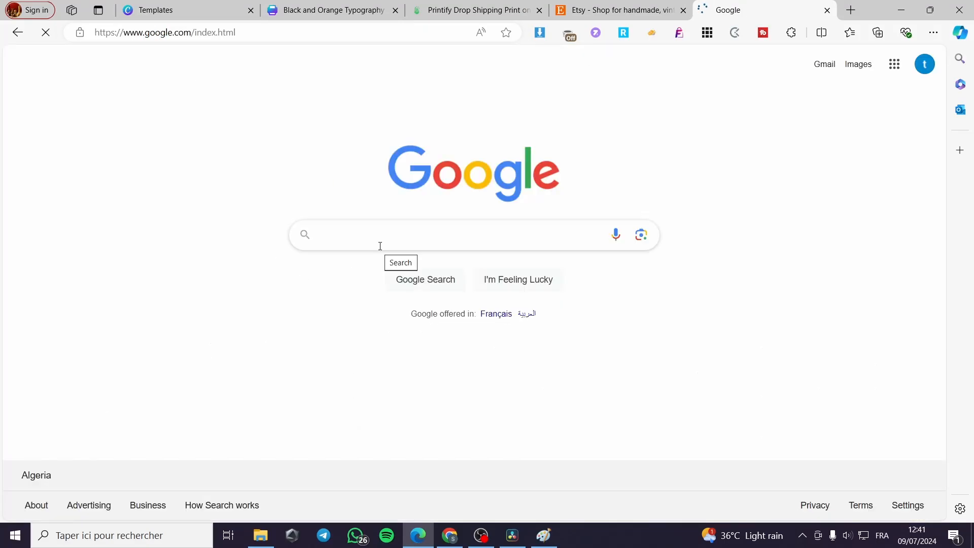
type("rem")
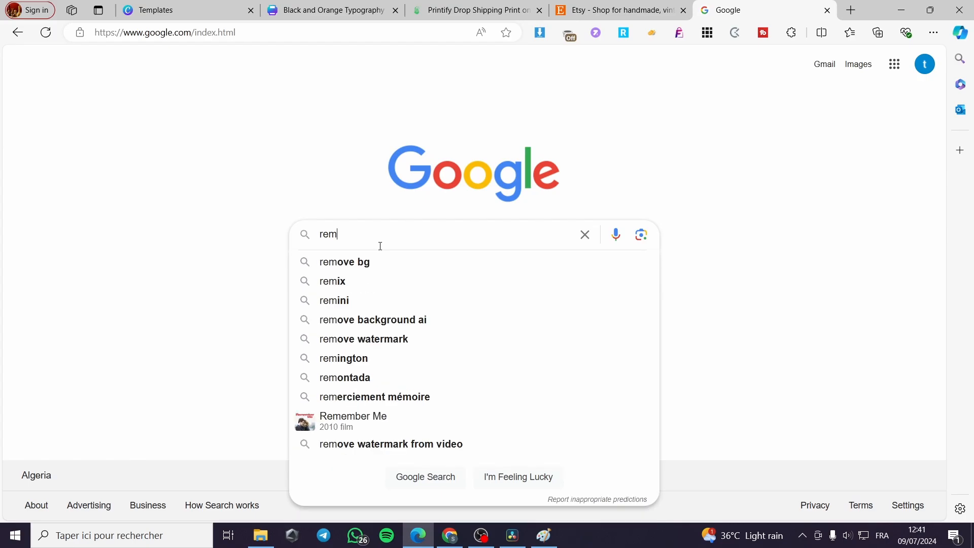
key("BackSpace")
key("BackSpace")
key("BackSpace")
type("backgr")
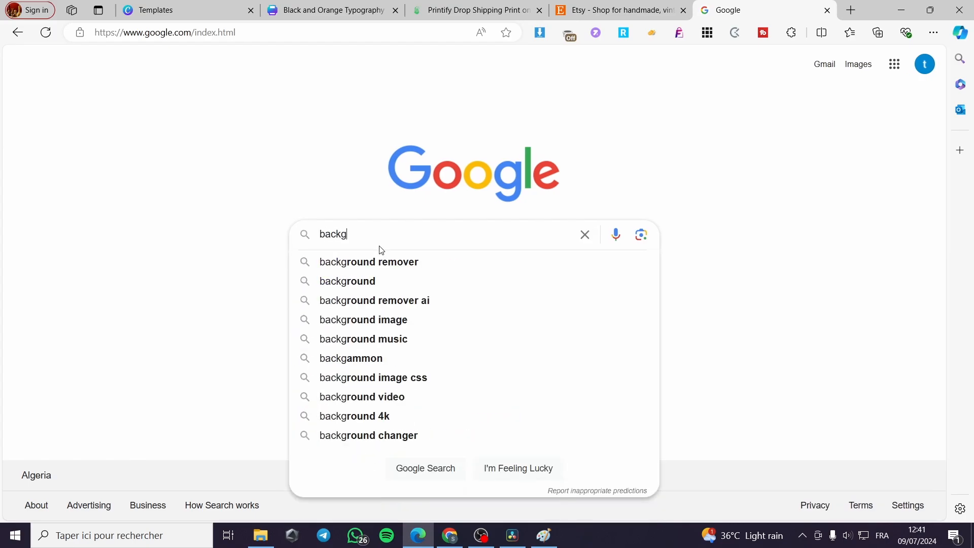
key("Down")
key("Down")
key("Return")
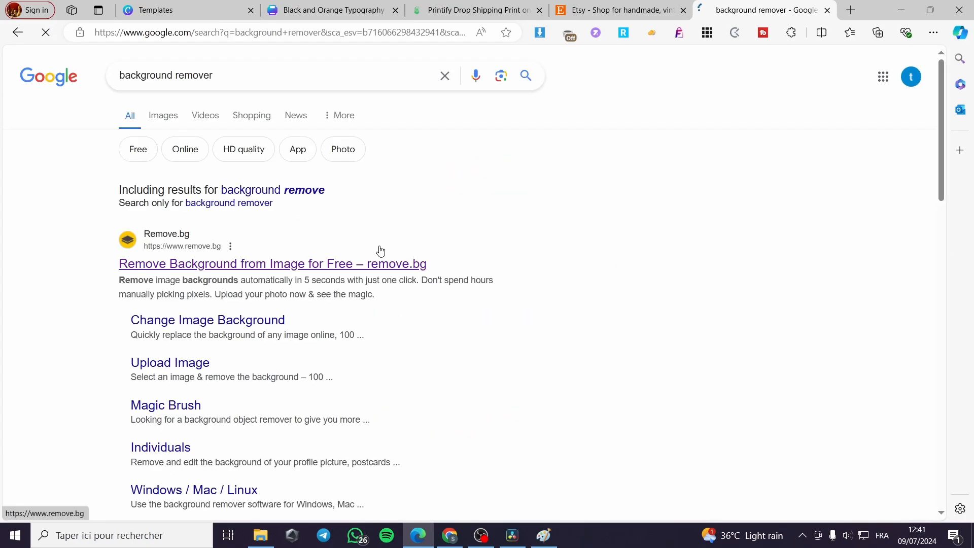
left_click(189, 268)
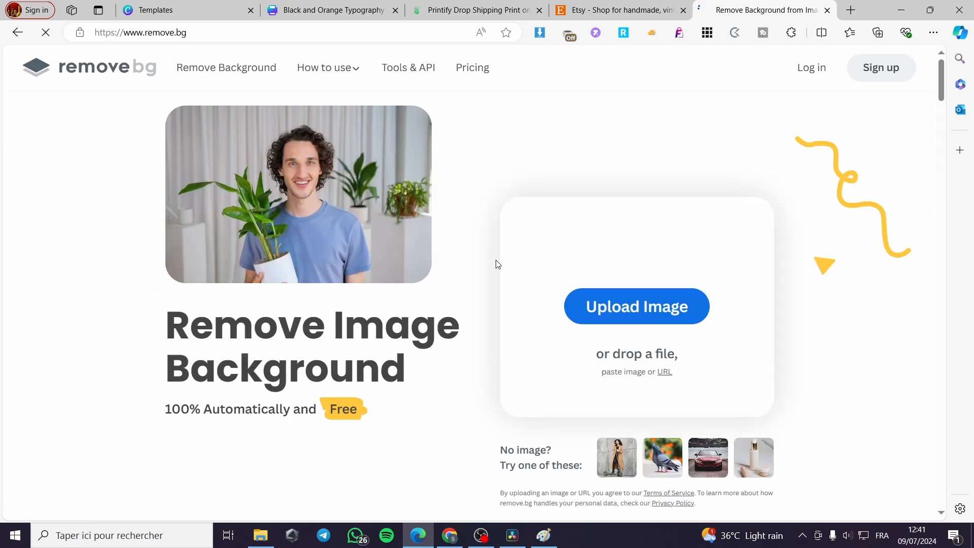
Step: Upload the downloaded Black and Orange Typography T-shirt PNG from the Downloads folder to remove its background
left_click(648, 306)
left_click(480, 266)
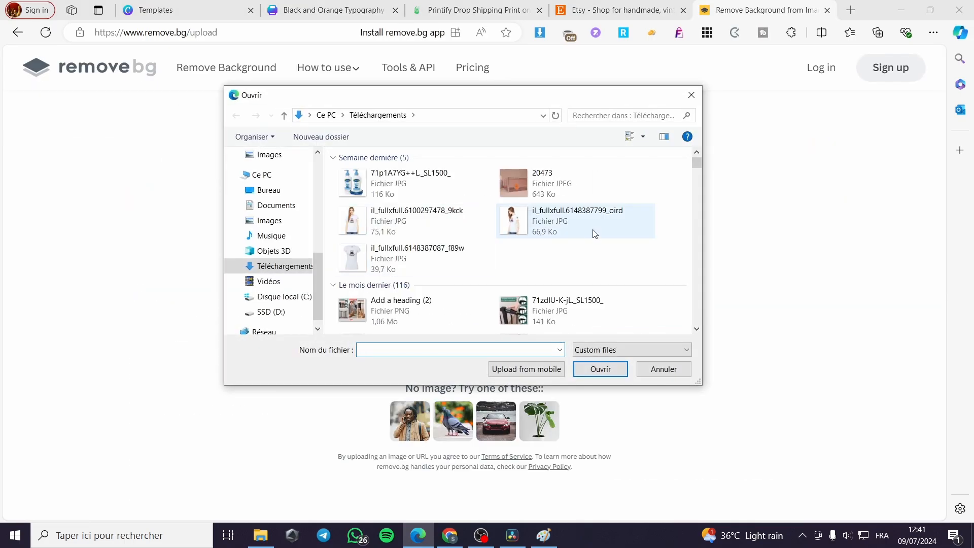
scroll(280, 215, "up", 2)
scroll(284, 230, "up", 4)
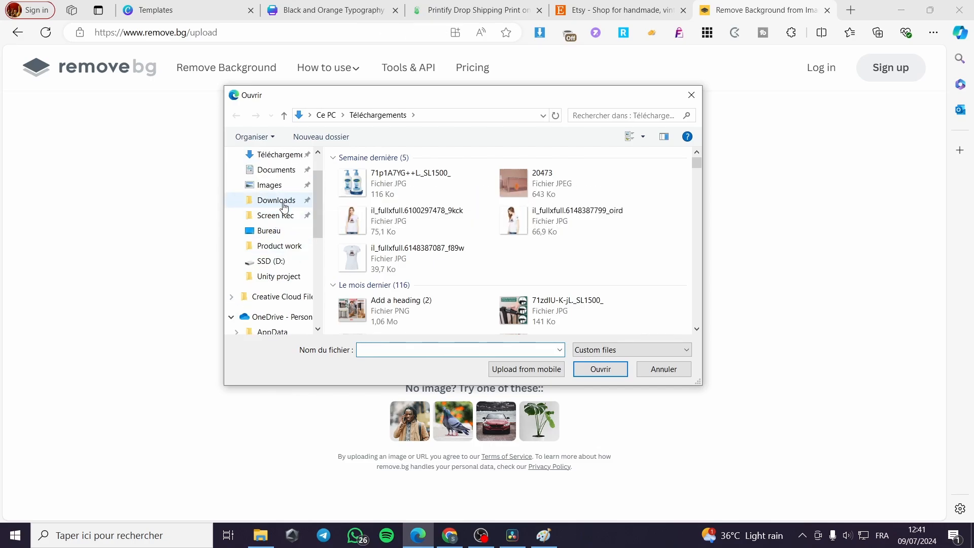
left_click(282, 200)
left_click(374, 197)
double_click(373, 198)
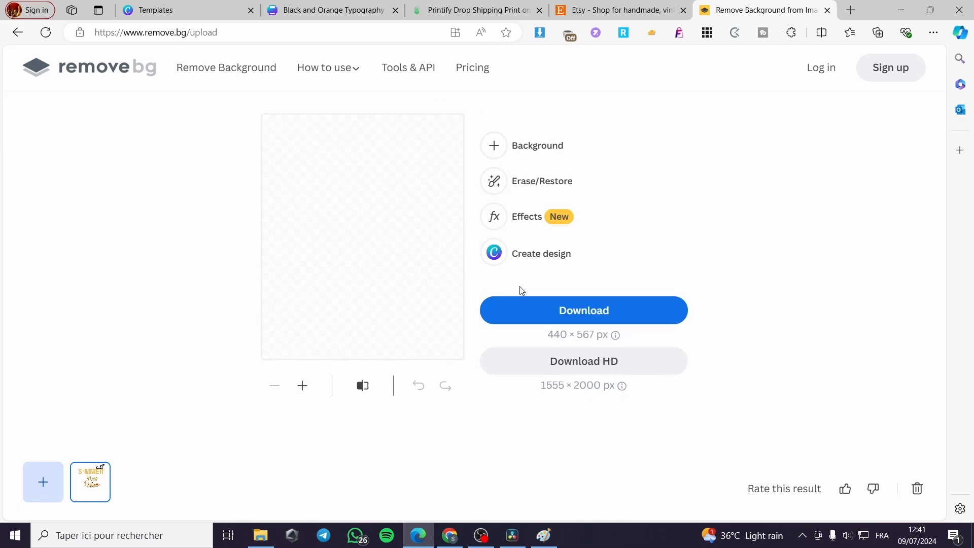
Step: Download the background-free design at the standard 440 × 567 px size and close the remove.bg page
left_click(592, 314)
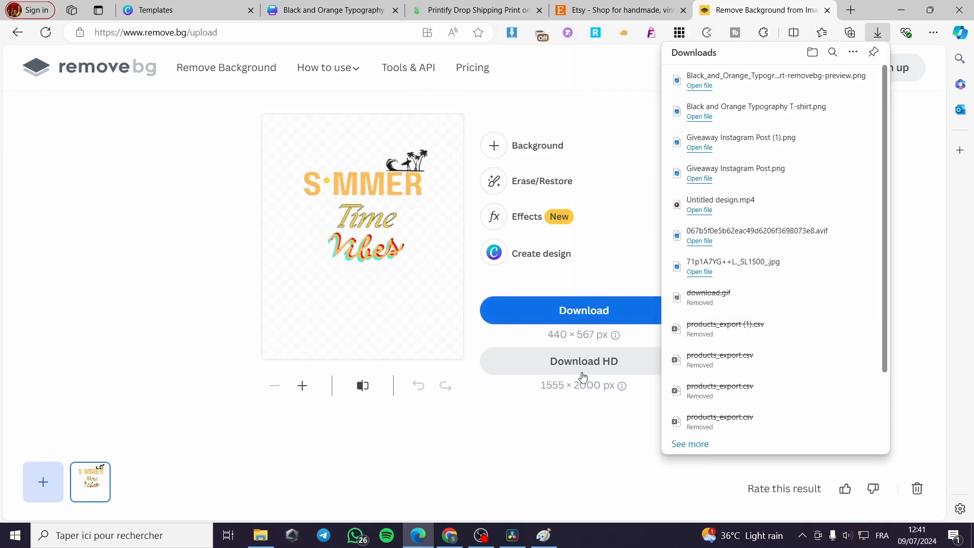
left_click(603, 421)
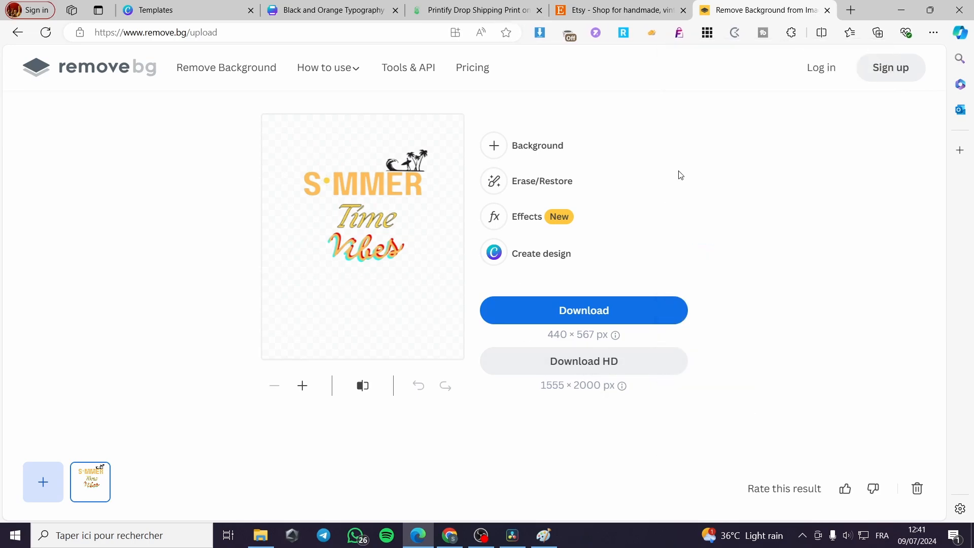
left_click(827, 10)
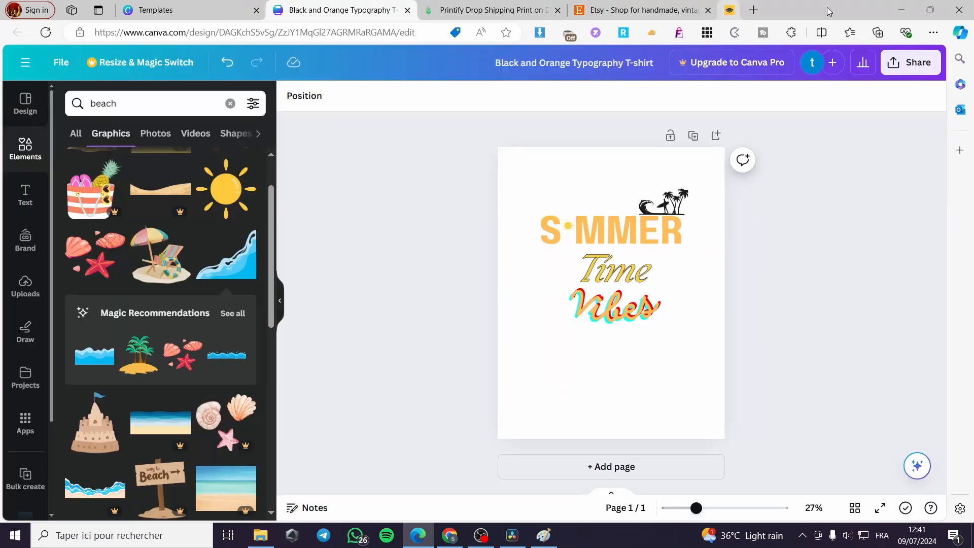
Step: Switch to Printify and connect the Etsy shop as a new store, dismissing the confirmation dialog
left_click(496, 10)
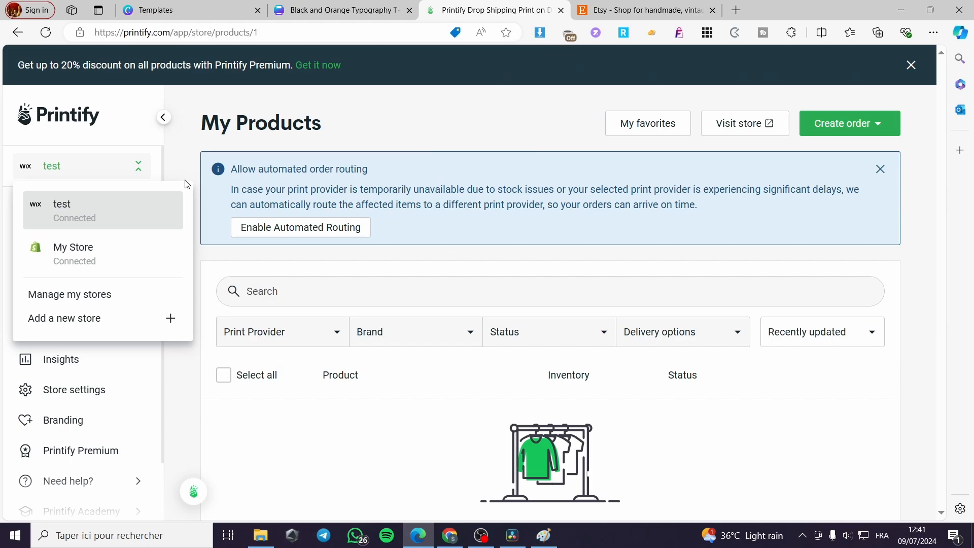
left_click(430, 129)
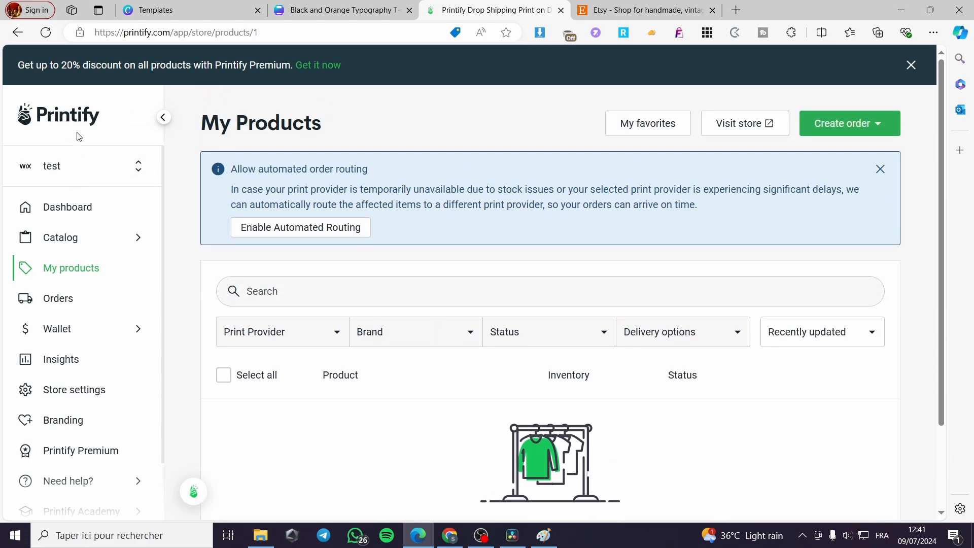
left_click(88, 168)
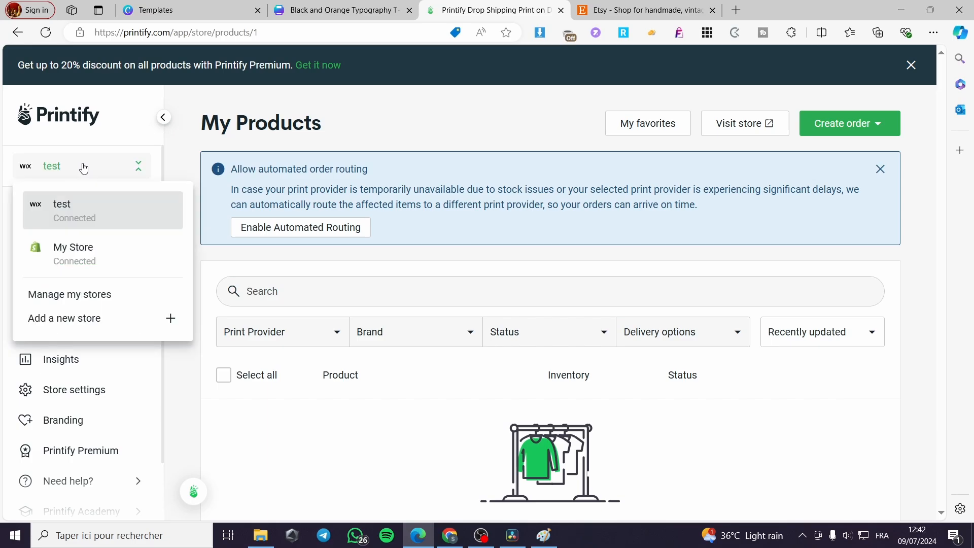
left_click(640, 9)
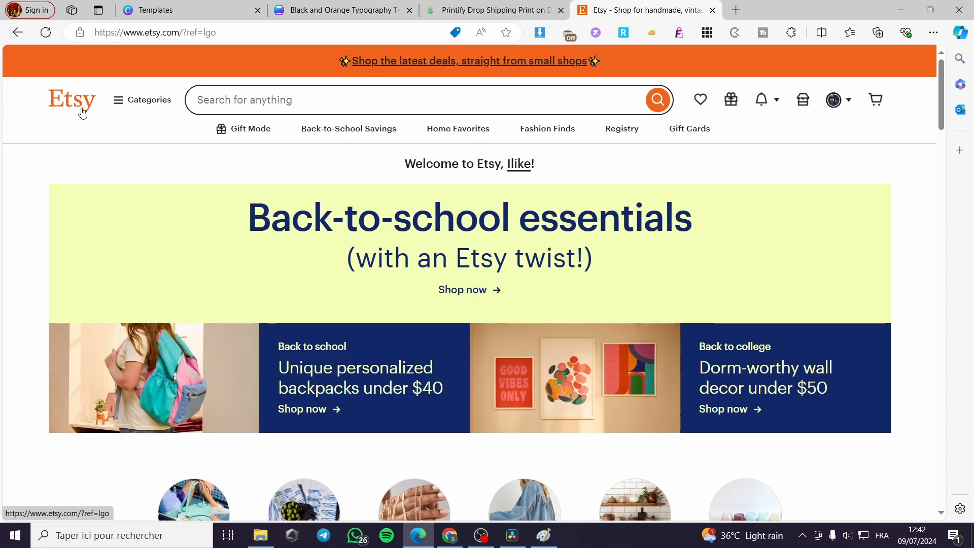
left_click(513, 4)
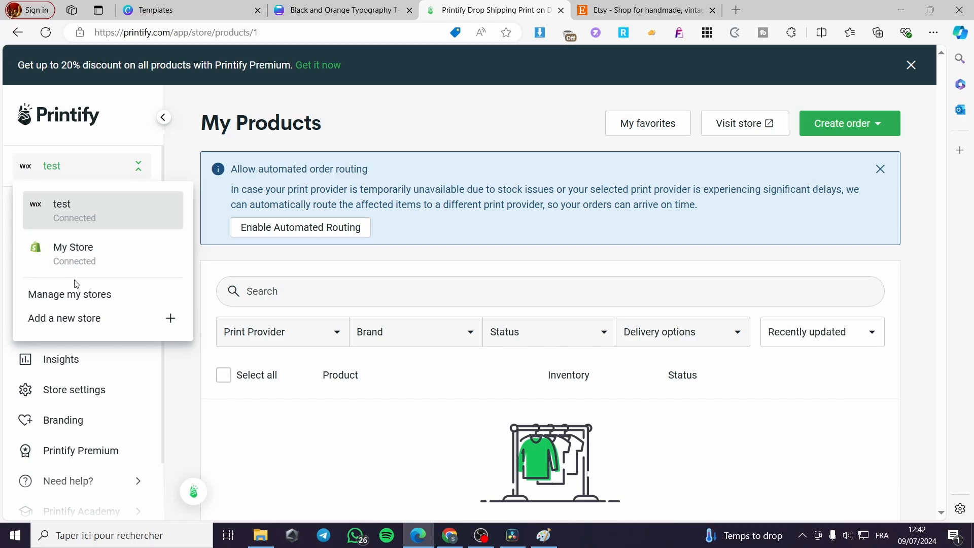
left_click(54, 322)
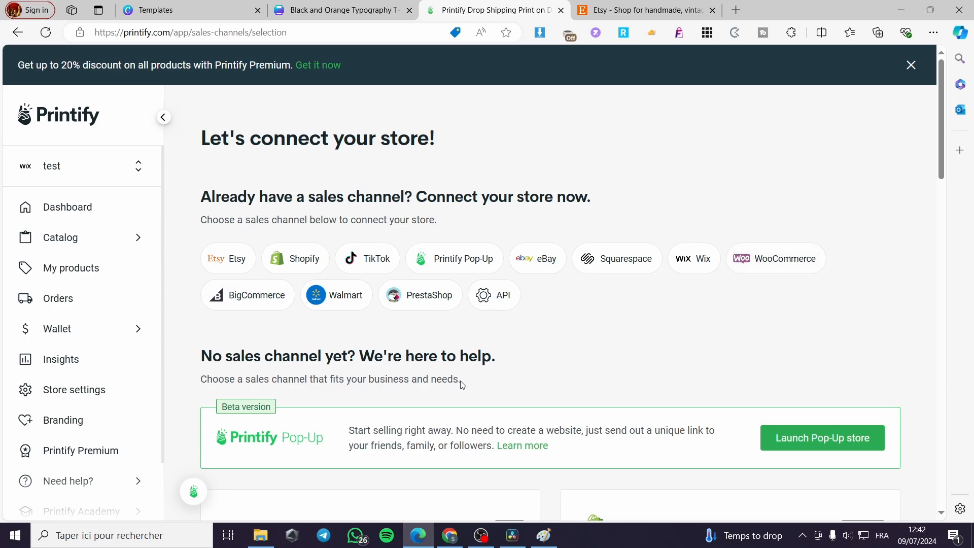
left_click(236, 267)
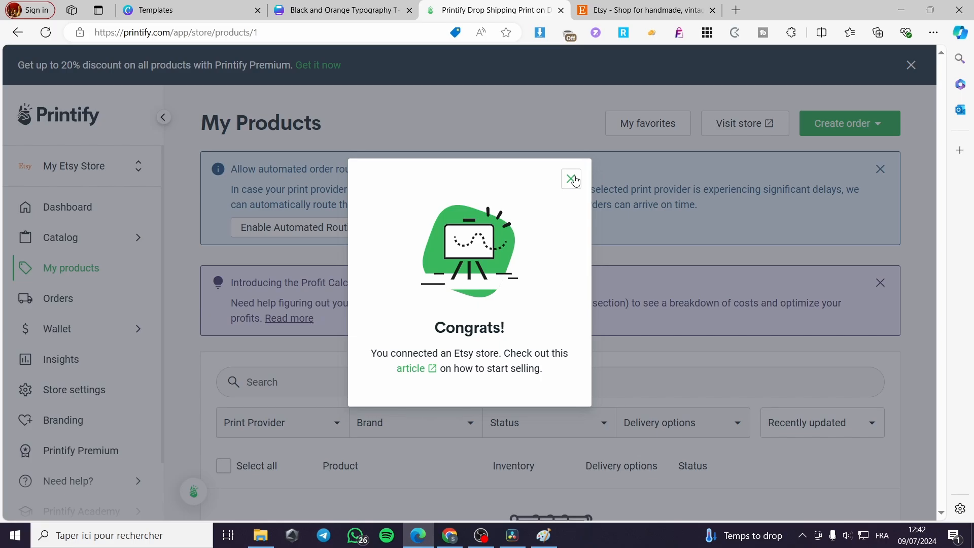
left_click(571, 179)
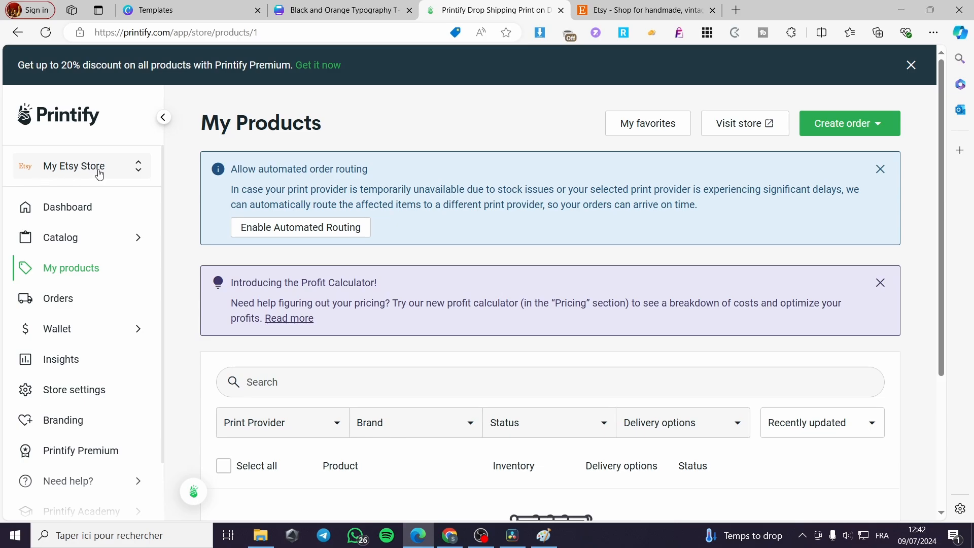
Step: Open the men's T-shirts category of the product catalog
scroll(710, 339, "down", 3)
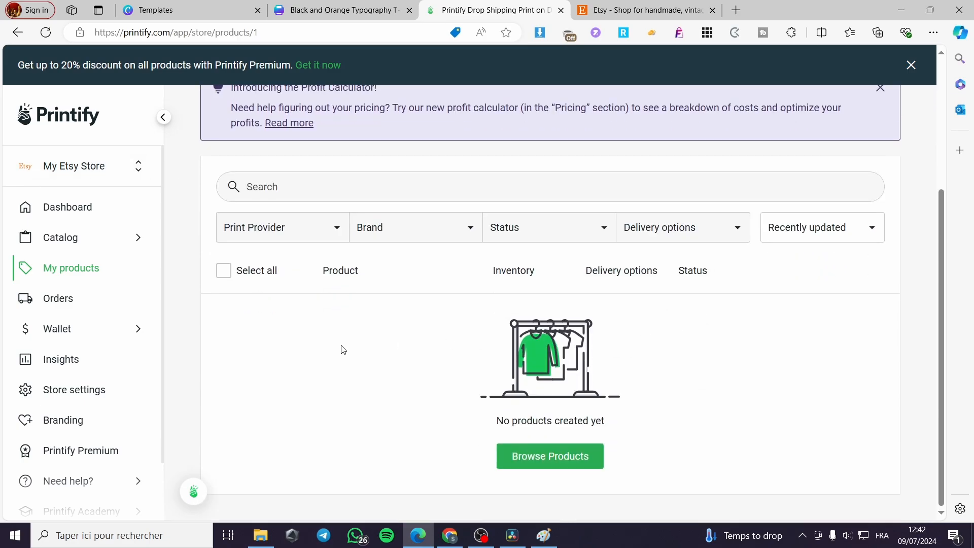
scroll(355, 352, "up", 3)
scroll(364, 356, "down", 3)
mouse_move(55, 247)
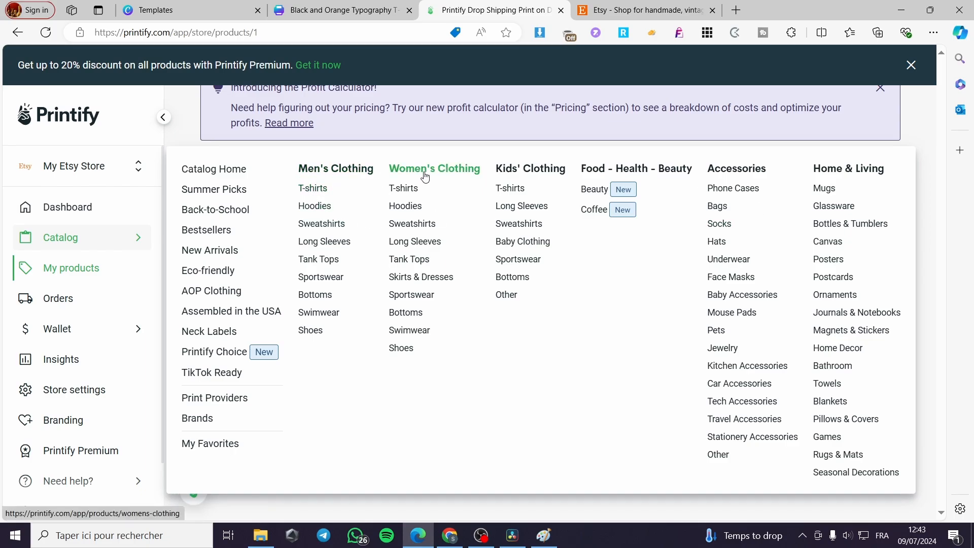
left_click(312, 192)
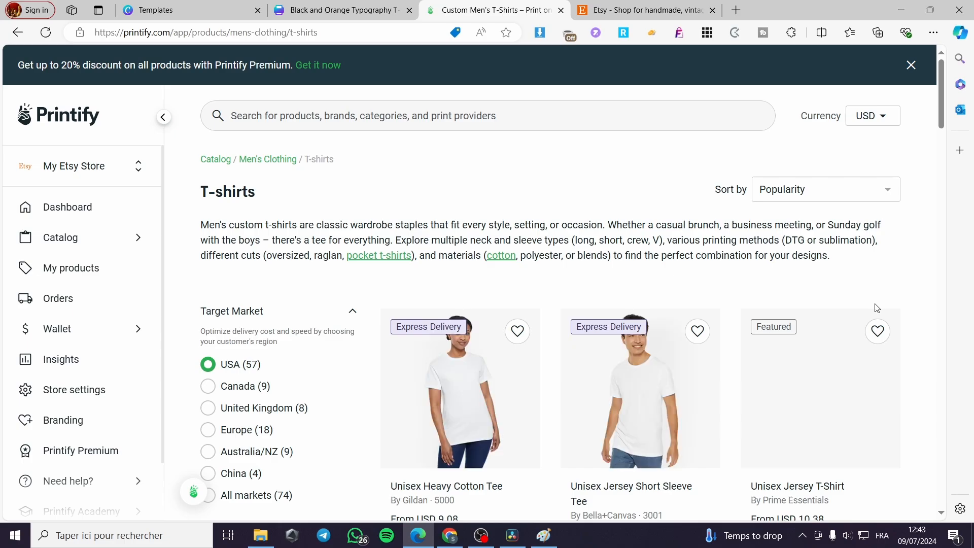
Step: Browse the men's T-shirts and open the Bella+Canvas 3001 Unisex Jersey Short Sleeve Tee
scroll(948, 311, "down", 2)
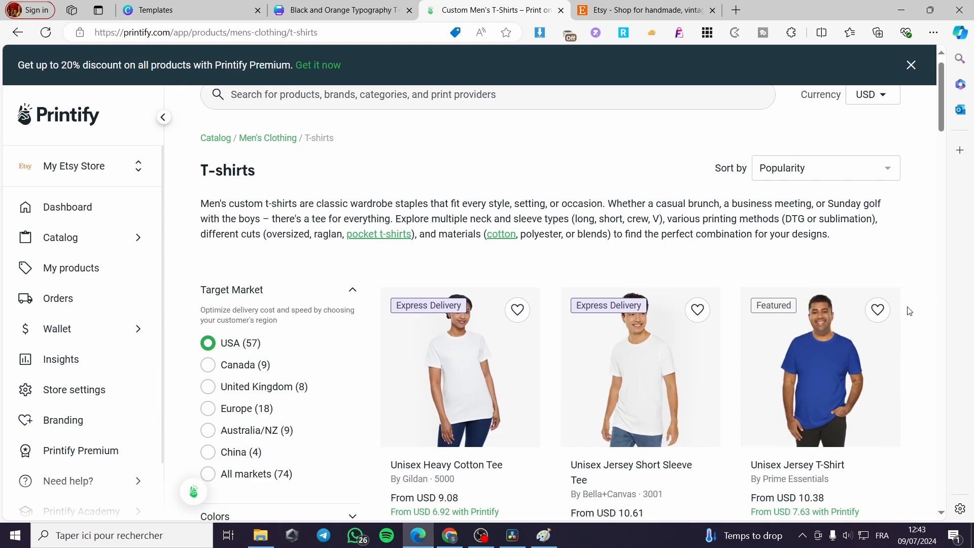
scroll(793, 357, "down", 4)
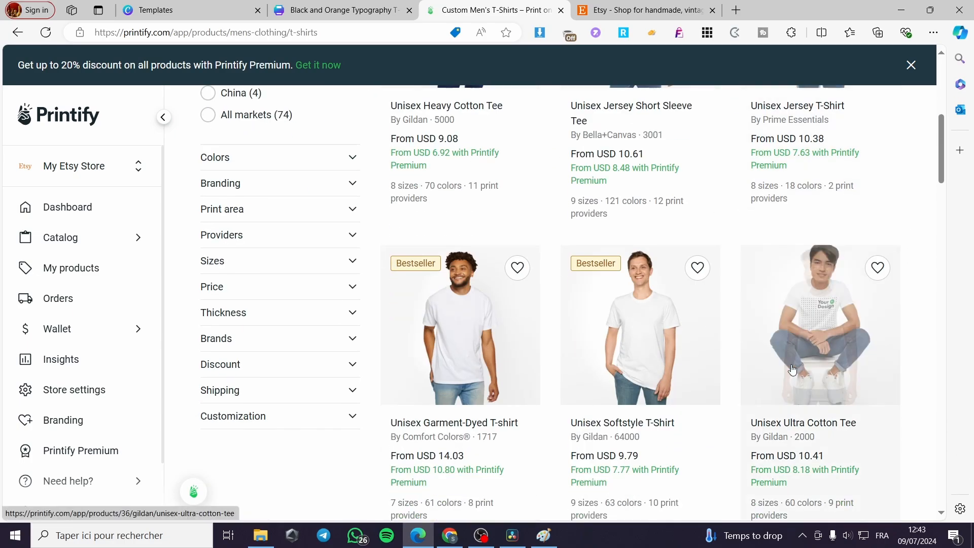
scroll(532, 406, "up", 4)
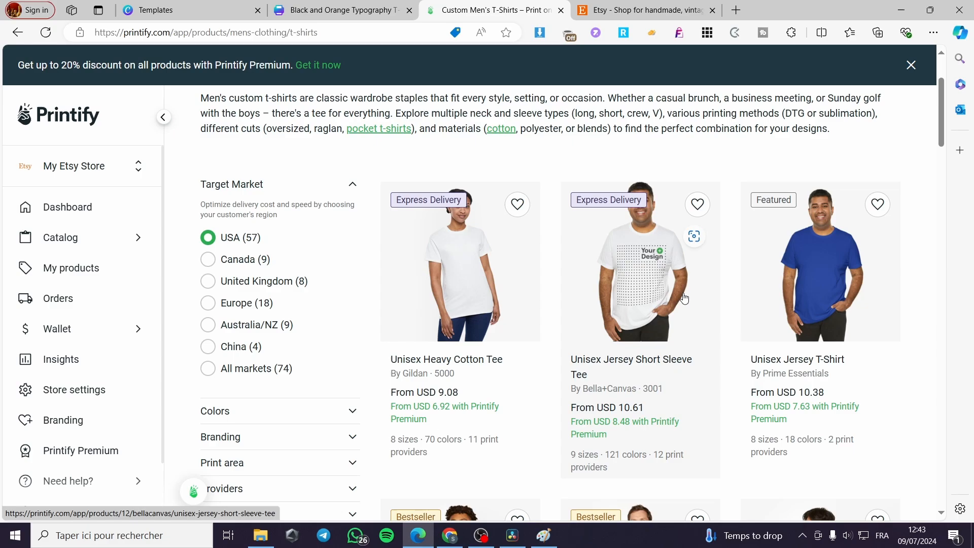
left_click(634, 293)
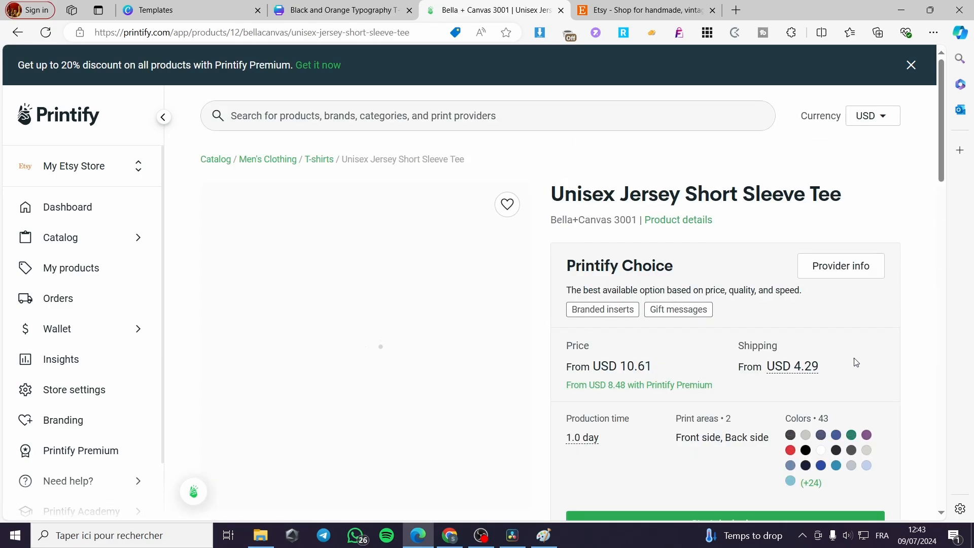
Step: Review the tee's product page, start designing it, and reload the blank editor page
scroll(891, 337, "down", 6)
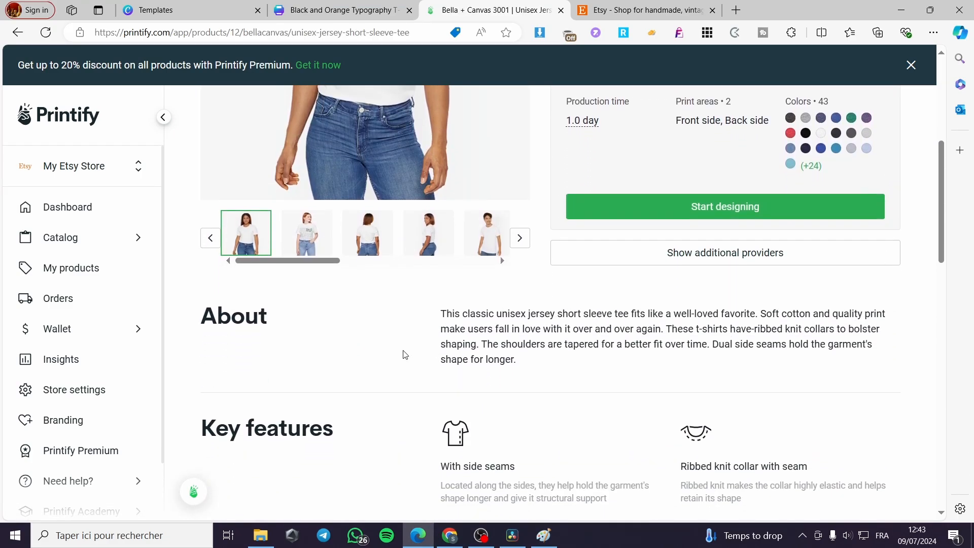
scroll(451, 285, "up", 5)
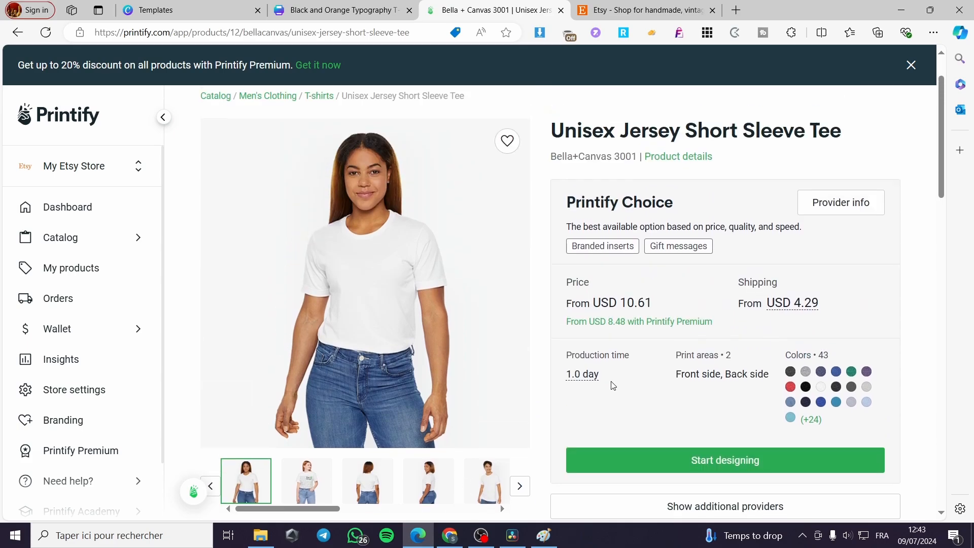
scroll(613, 384, "down", 5)
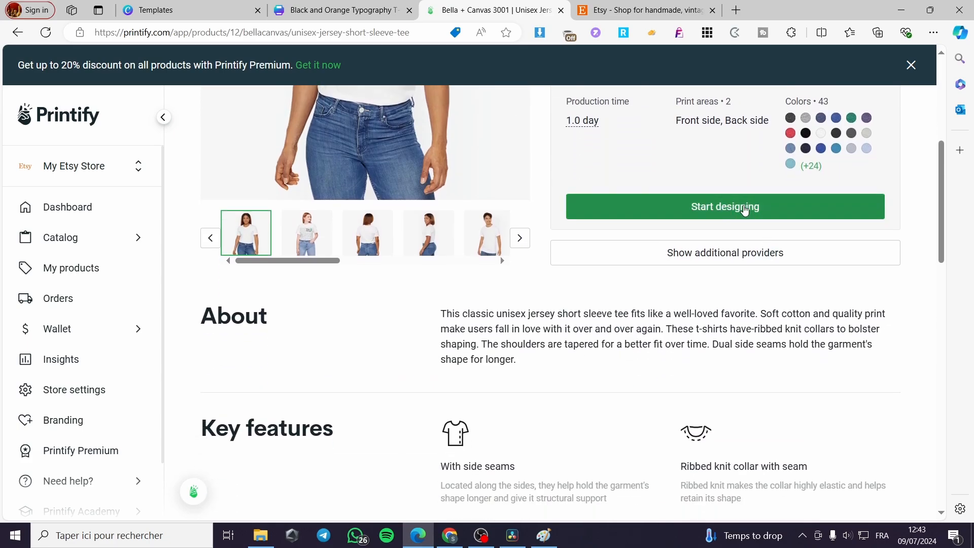
left_click(761, 211)
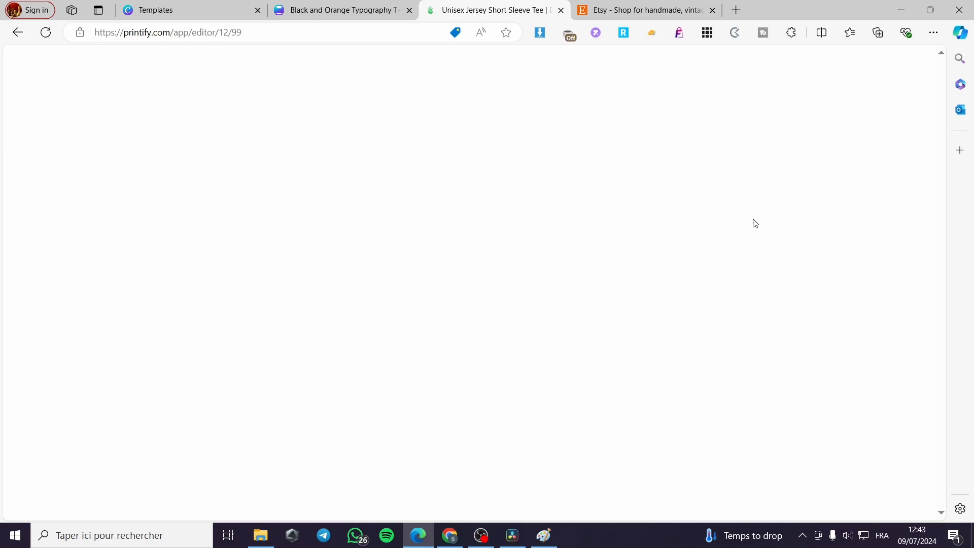
left_click(45, 32)
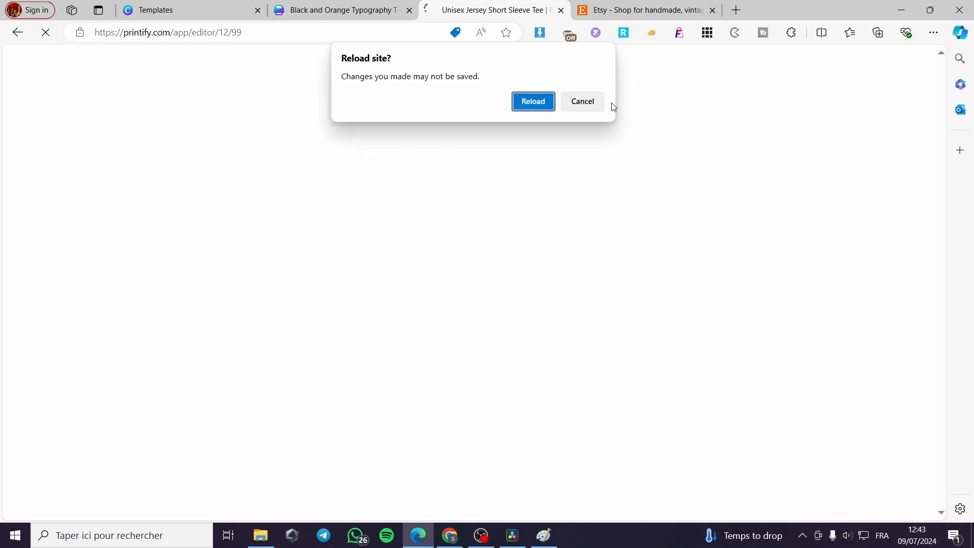
left_click(539, 103)
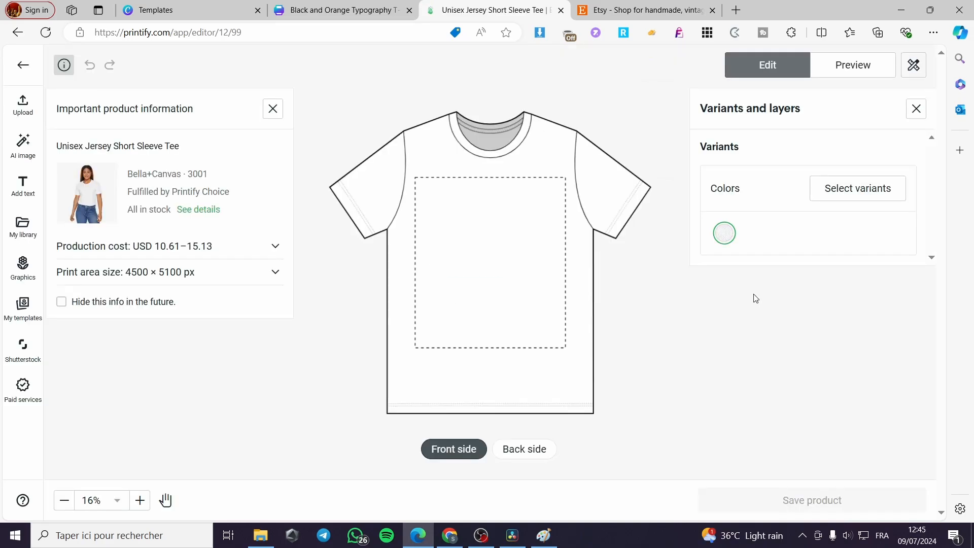
Step: Upload the Black_and_Orange_Typography_T-shirt-removebg-preview image from the device's Downloads folder onto the shirt front
left_click(21, 115)
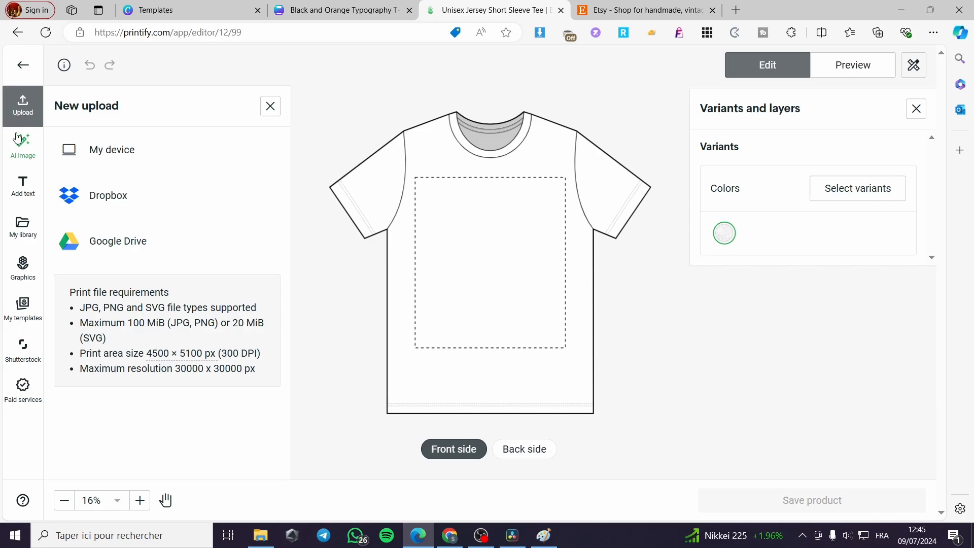
left_click(109, 159)
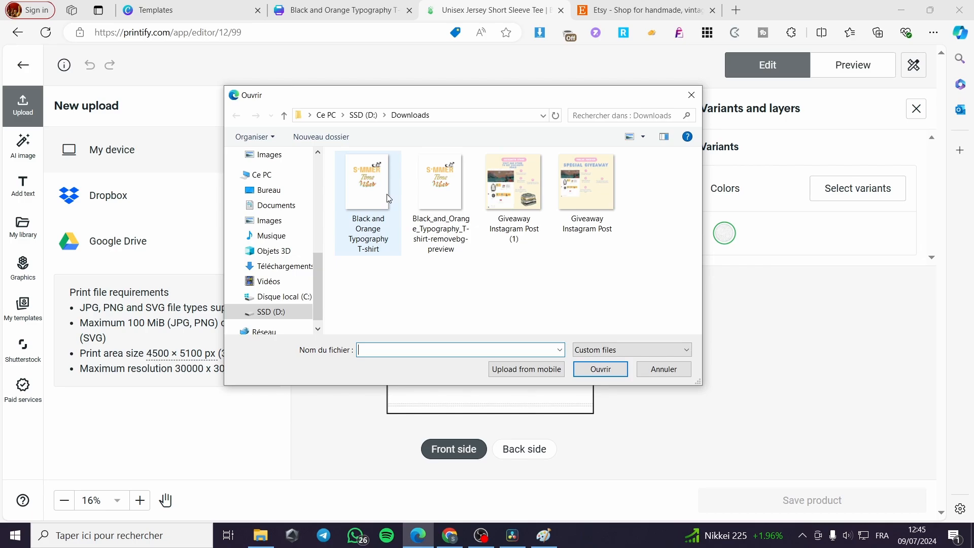
left_click(435, 195)
double_click(439, 198)
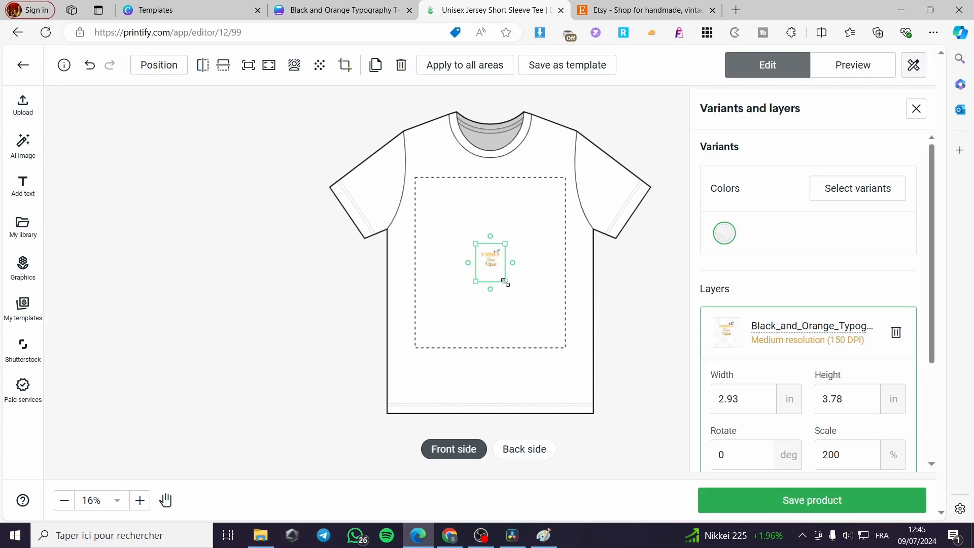
Step: Enlarge the Summer Time Vibes design to about 19.19 × 24.73 in and center it horizontally on the shirt front
left_click_drag(505, 282, 628, 434)
left_click_drag(536, 296, 479, 235)
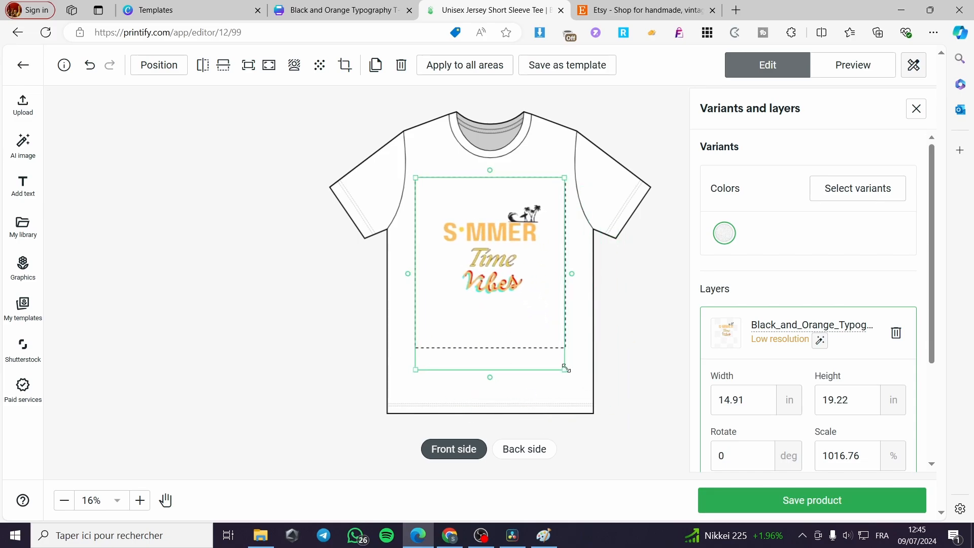
left_click_drag(564, 370, 586, 397)
left_click_drag(510, 289, 509, 301)
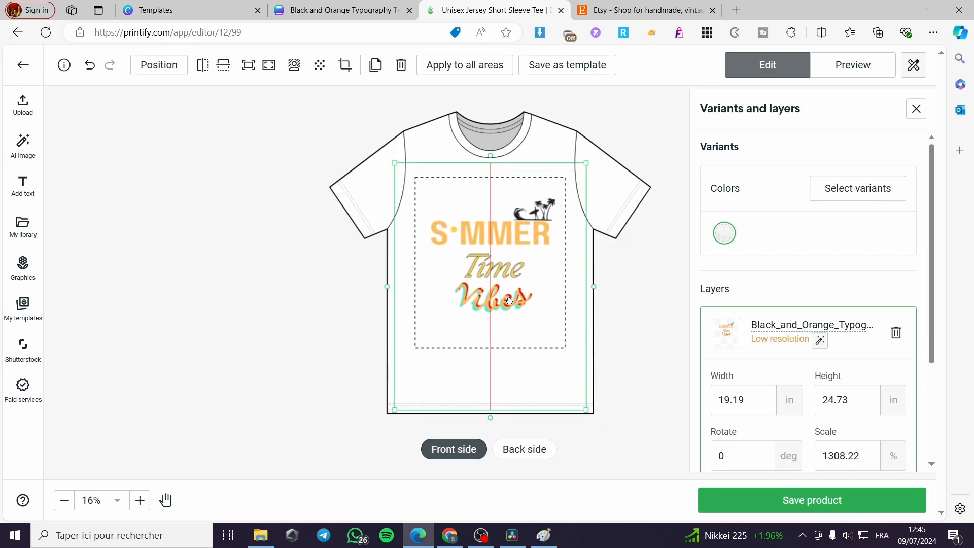
left_click(638, 321)
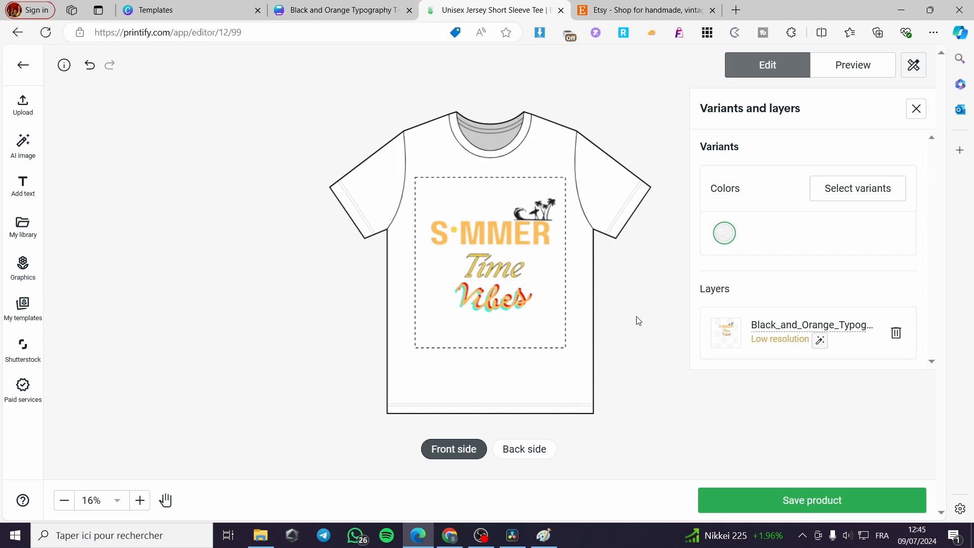
left_click(508, 274)
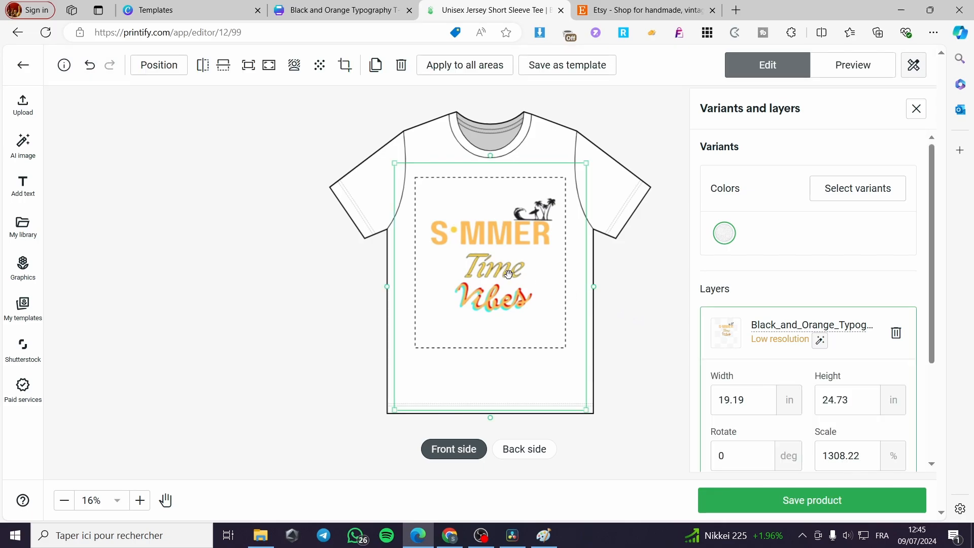
left_click(673, 240)
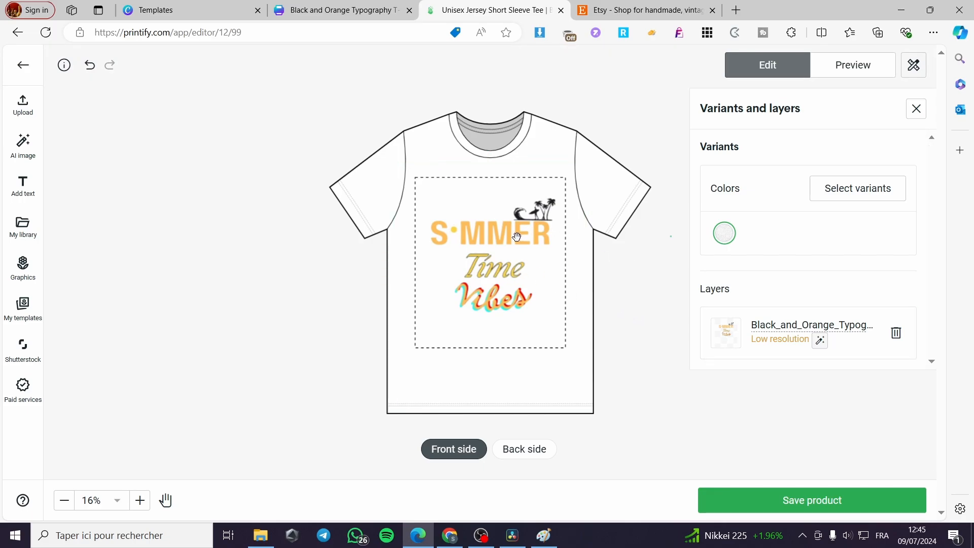
Step: Add the Ash, Silver, Athletic Heather, Asphalt and Dark Grey color variants to the shirt
left_click(861, 196)
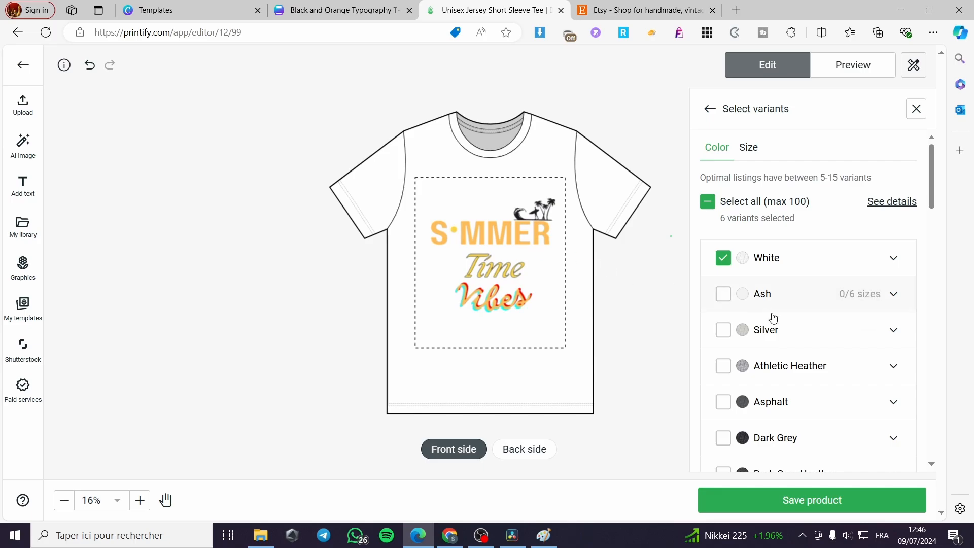
left_click(723, 294)
left_click(724, 330)
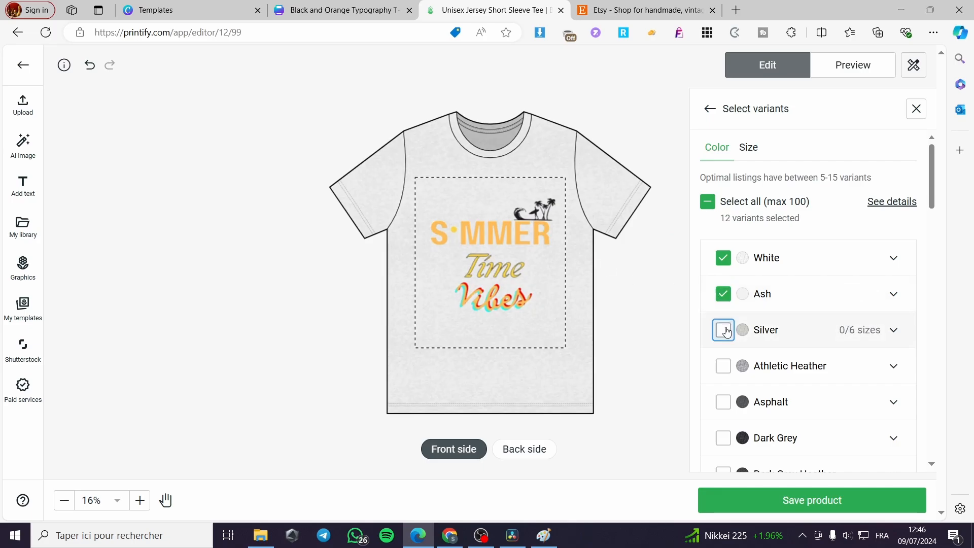
left_click(723, 365)
left_click(724, 401)
left_click(723, 438)
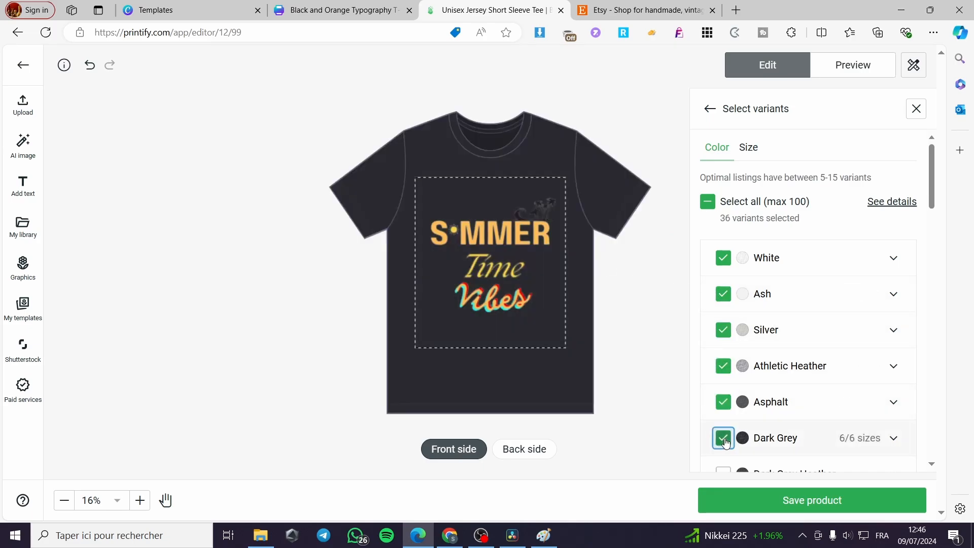
Step: Nudge the design slightly to the left on the shirt and save the product
left_click(533, 289)
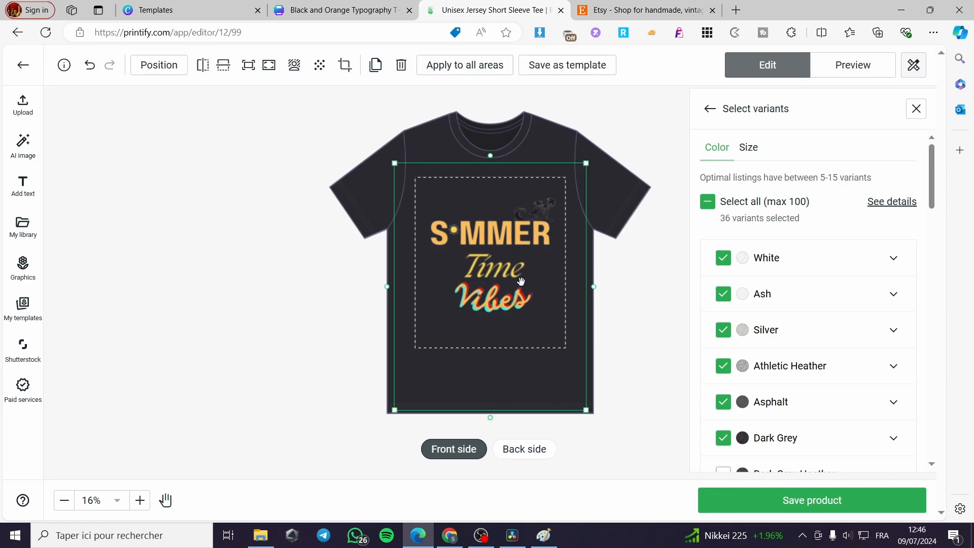
left_click_drag(514, 288, 510, 288)
left_click(676, 340)
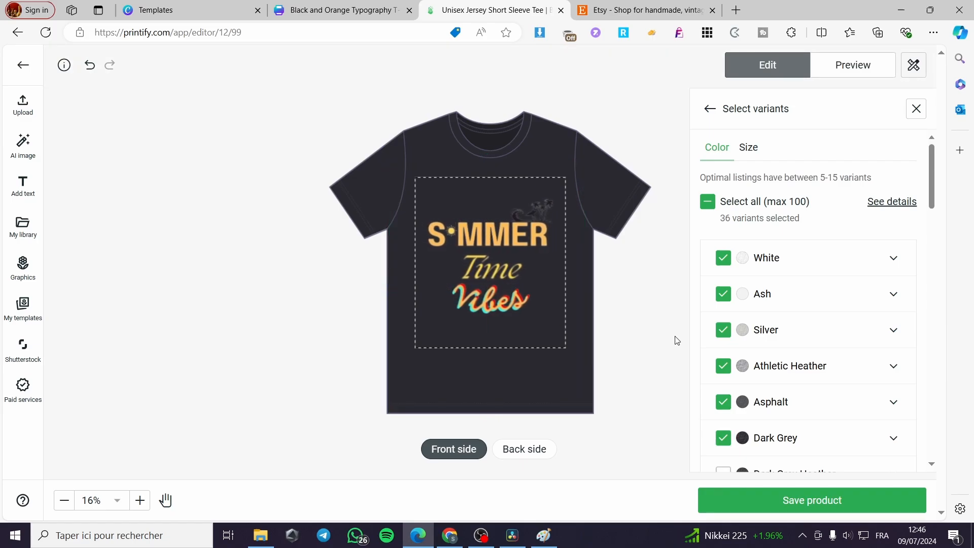
left_click(811, 500)
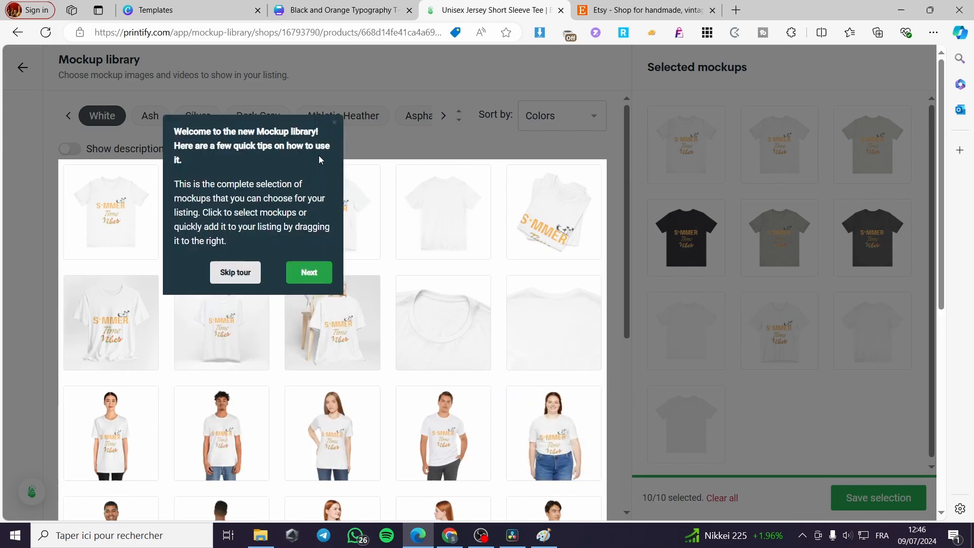
Step: Skip the mockup library tour and remove the three blank white mockups and the asphalt shirt mockup from the selection
left_click(239, 275)
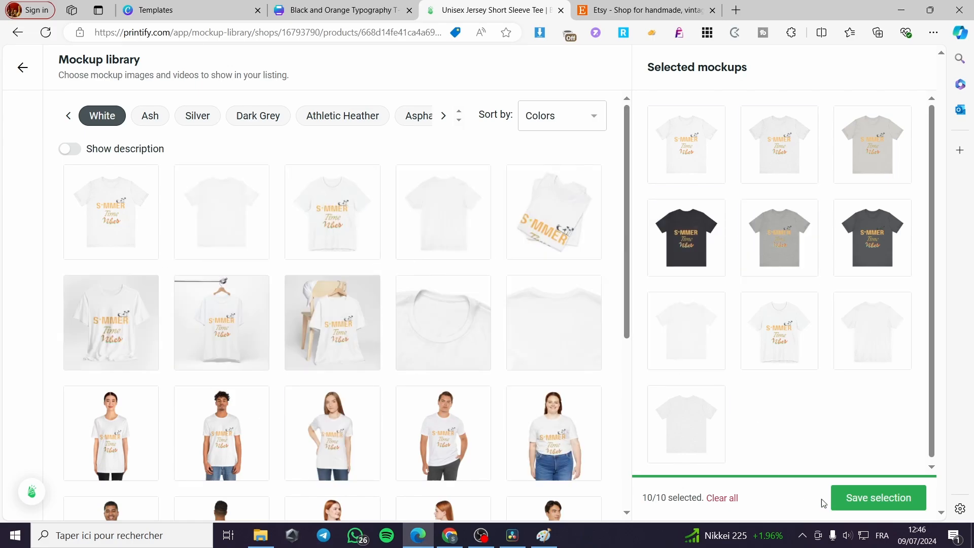
left_click(544, 448)
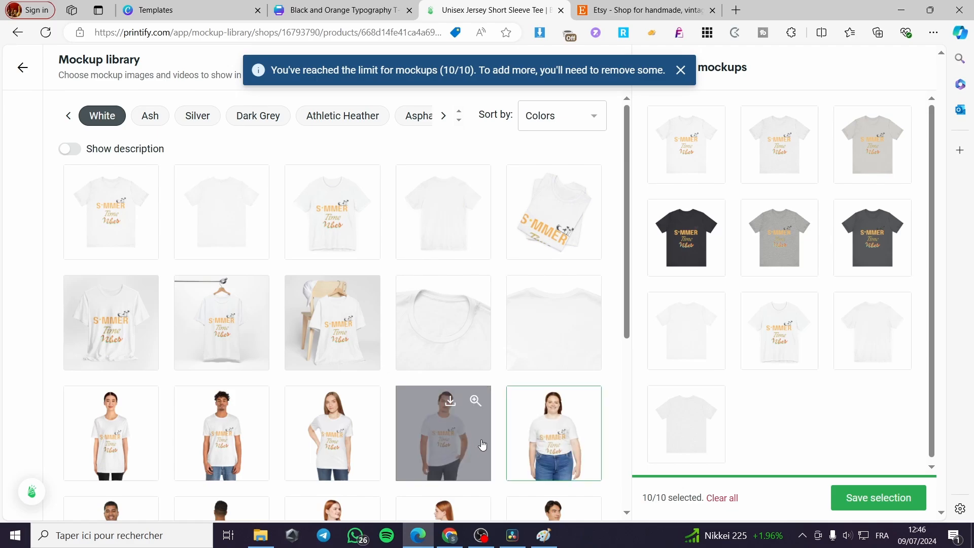
left_click(713, 396)
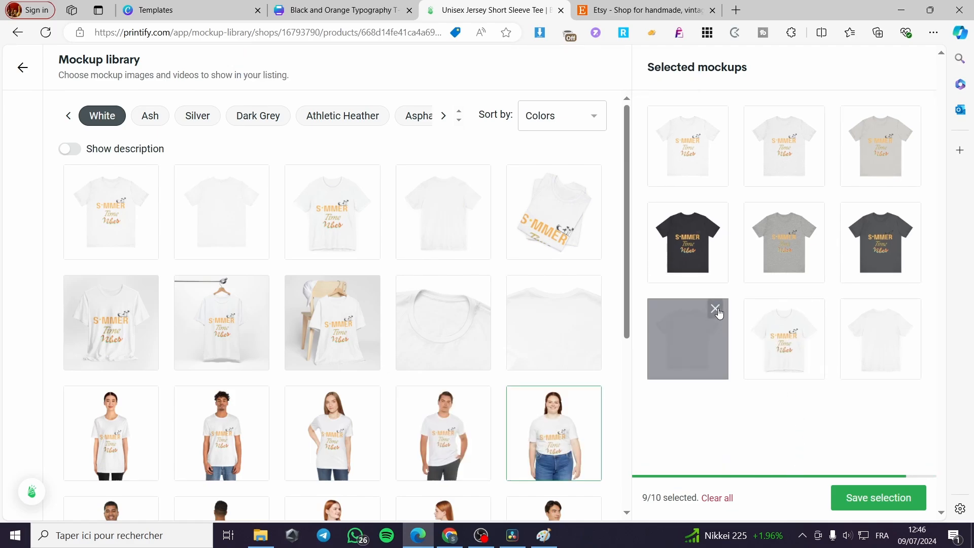
left_click(715, 308)
left_click(811, 308)
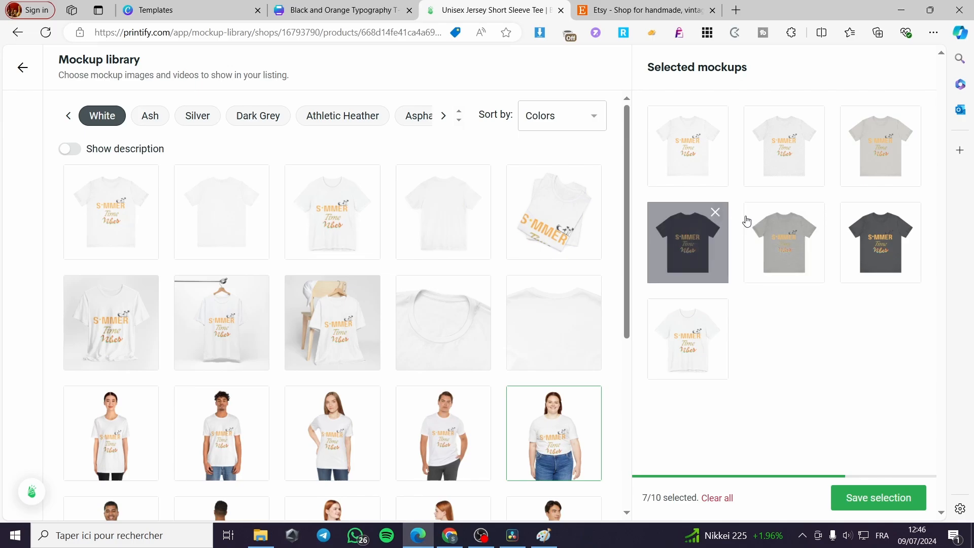
left_click(908, 212)
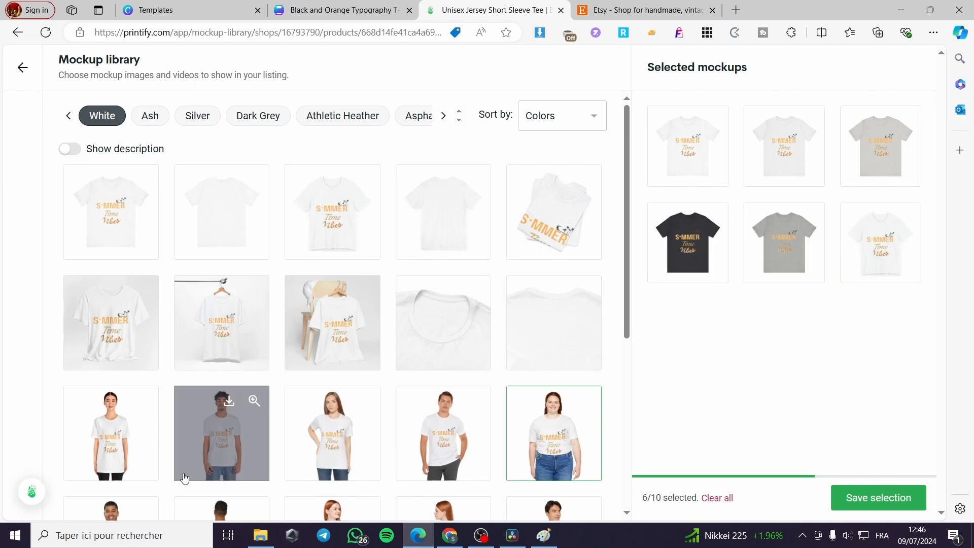
Step: Add three white-shirt mockups worn by the dark-haired woman and the two men, and save the mockup selection
left_click(121, 458)
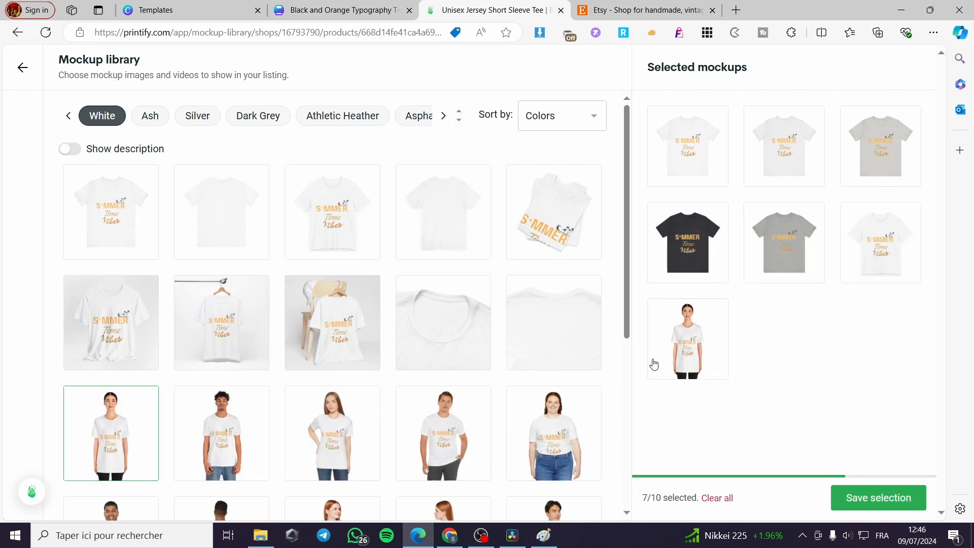
left_click(434, 456)
left_click(238, 456)
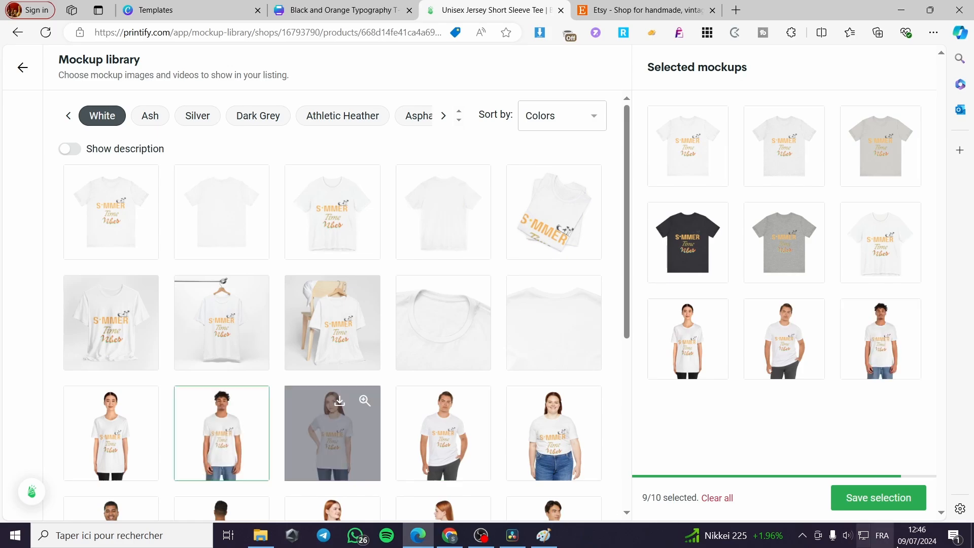
left_click(887, 499)
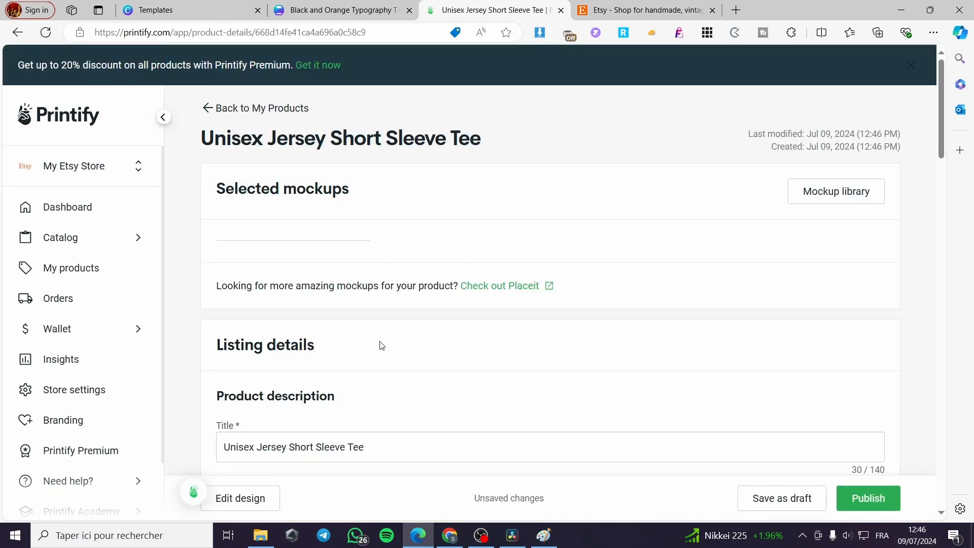
Step: Enable Economy shipping for the T-shirt listing alongside the Standard method
left_click_drag(420, 363, 669, 381)
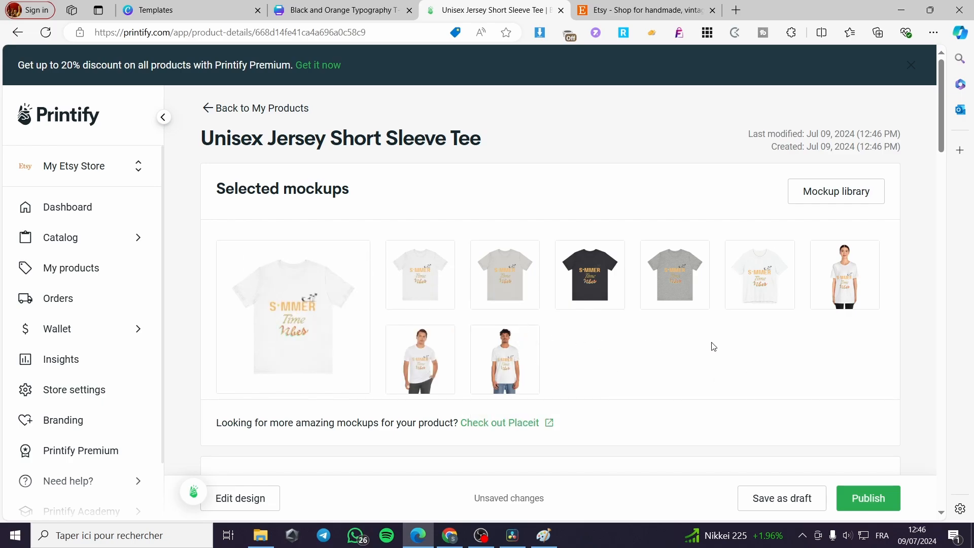
scroll(815, 271, "down", 5)
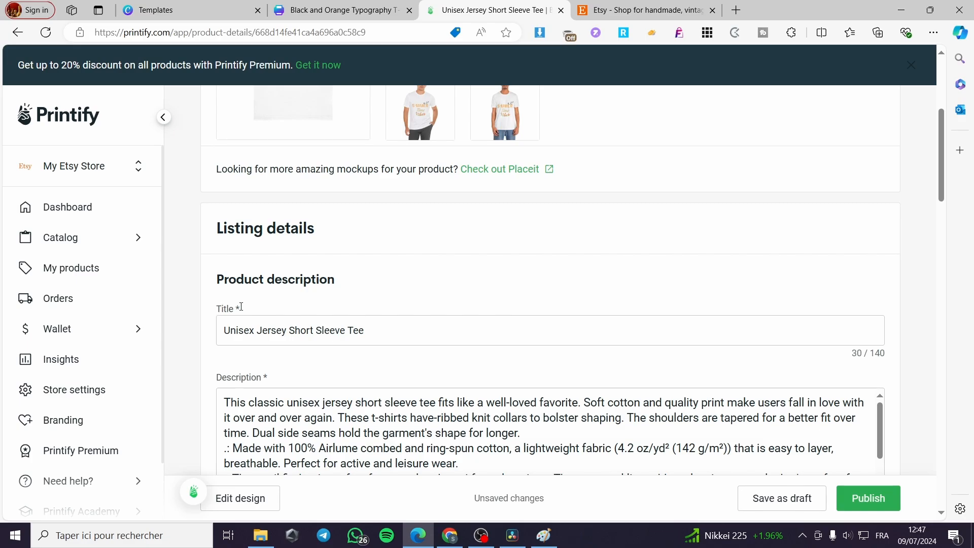
scroll(400, 295, "down", 6)
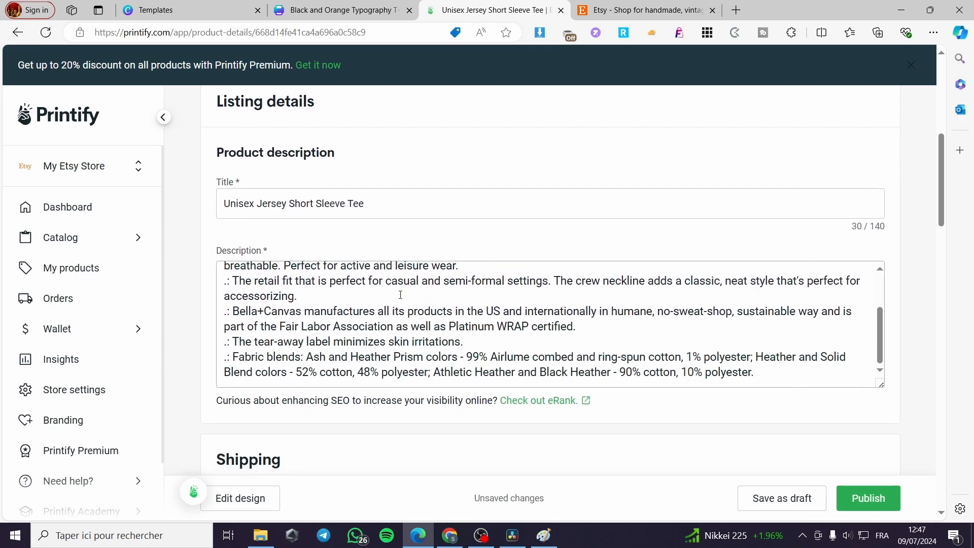
scroll(528, 420, "down", 5)
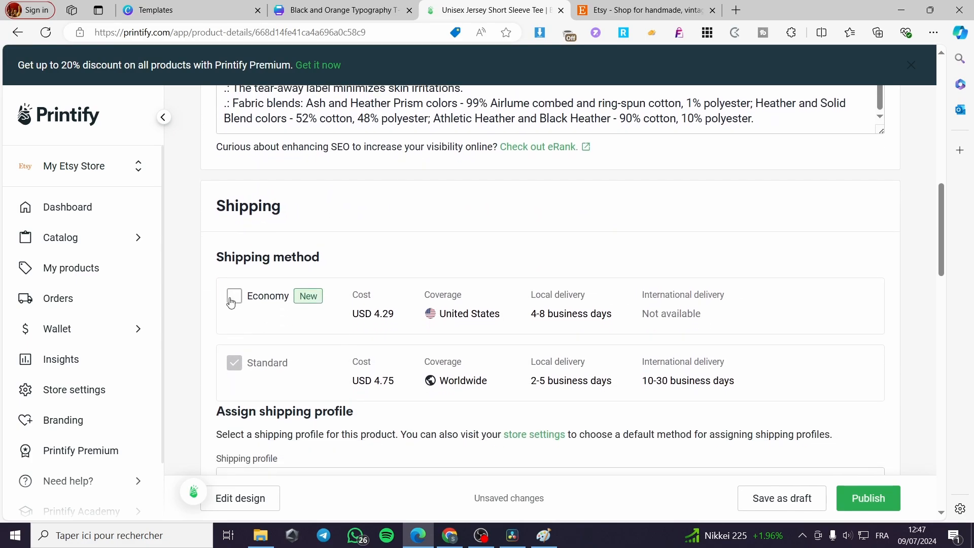
left_click(231, 302)
scroll(561, 356, "down", 1)
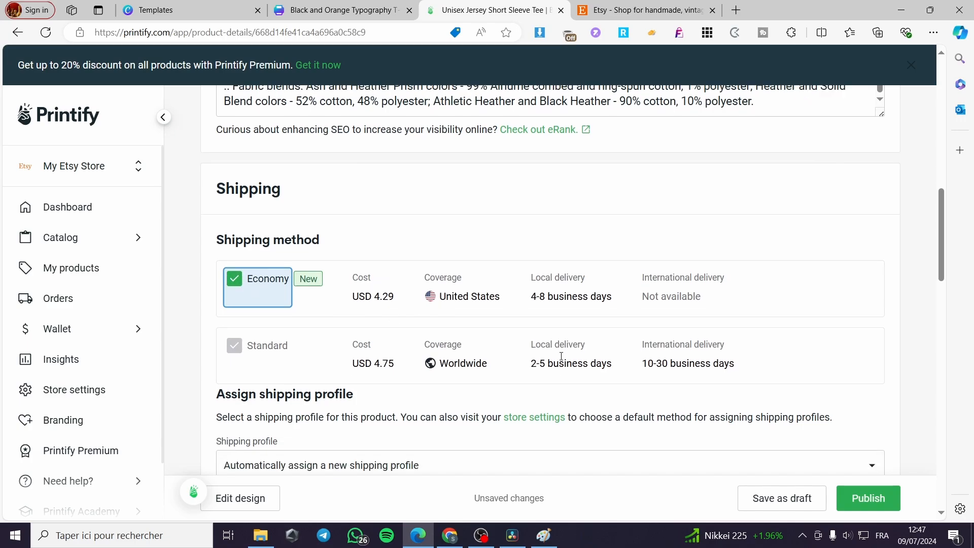
Step: Set the retail price of all size and color variants to USD 33.99
scroll(561, 356, "down", 3)
scroll(406, 340, "down", 4)
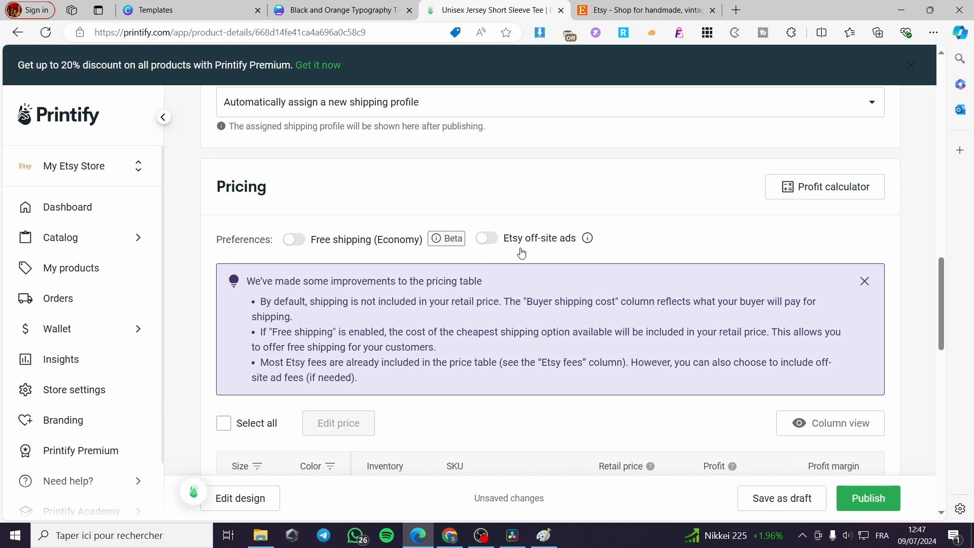
scroll(557, 246, "down", 5)
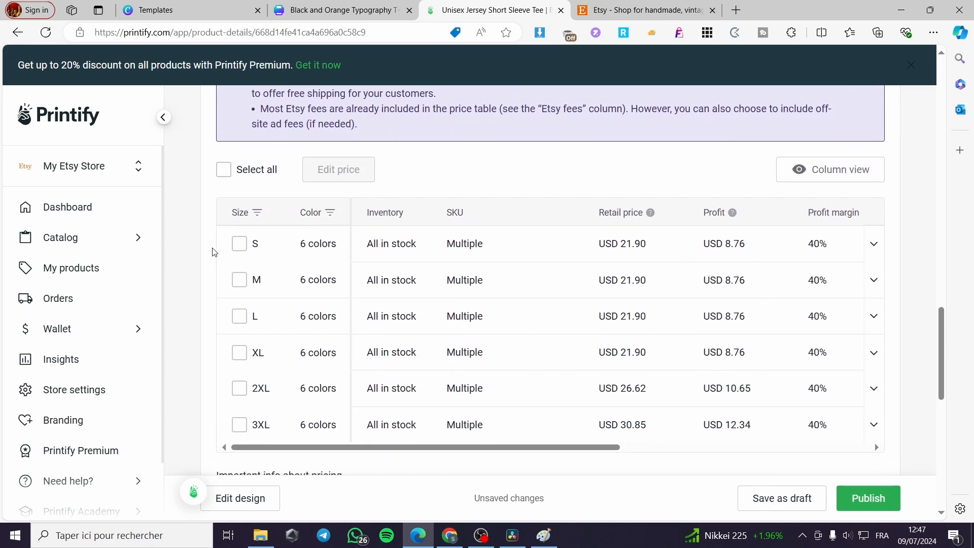
left_click(250, 170)
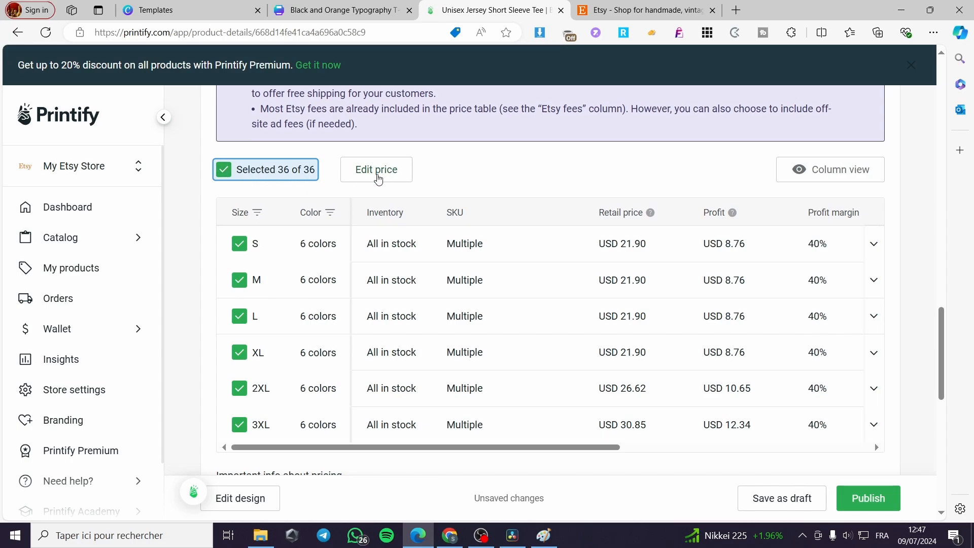
left_click(378, 173)
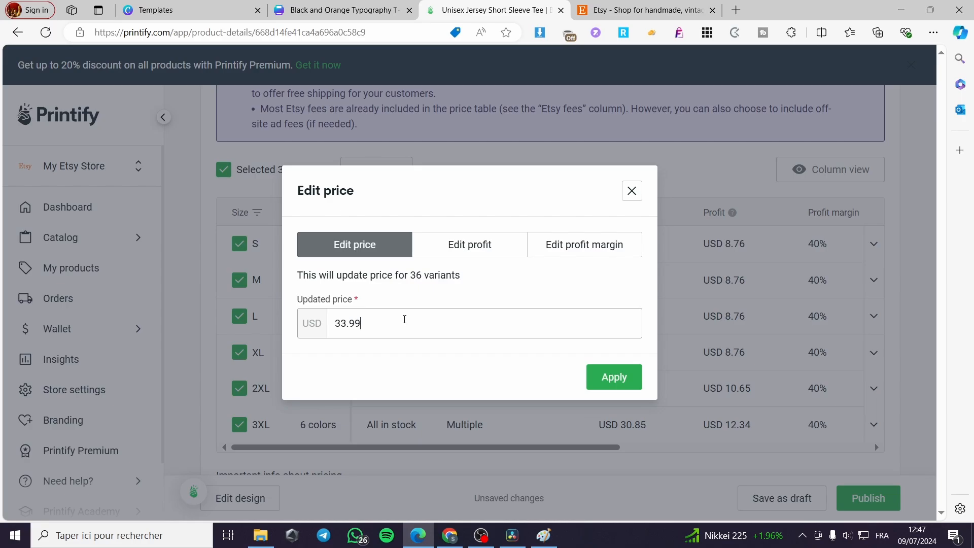
left_click(614, 377)
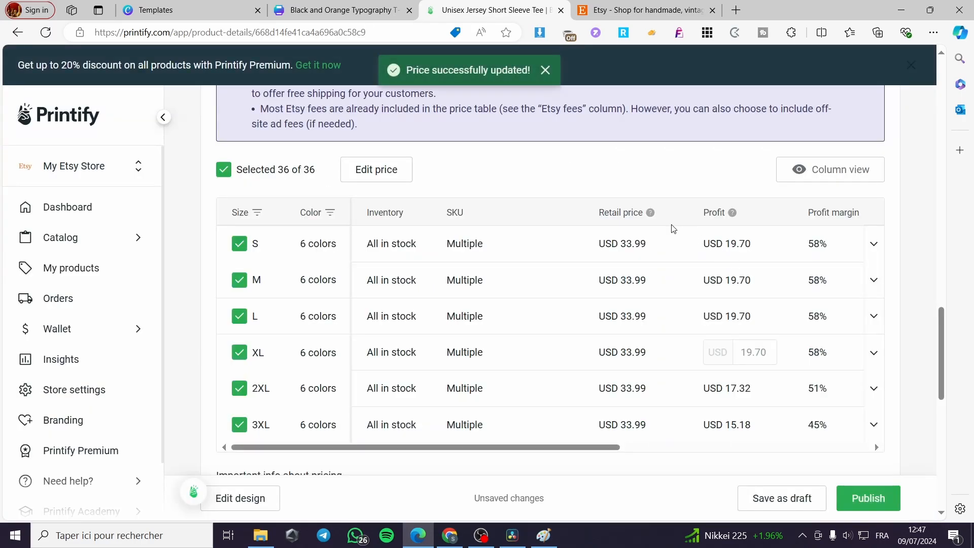
Step: Publish the T-shirt product to the connected Etsy store with the existing visibility and sync settings
scroll(626, 374, "down", 6)
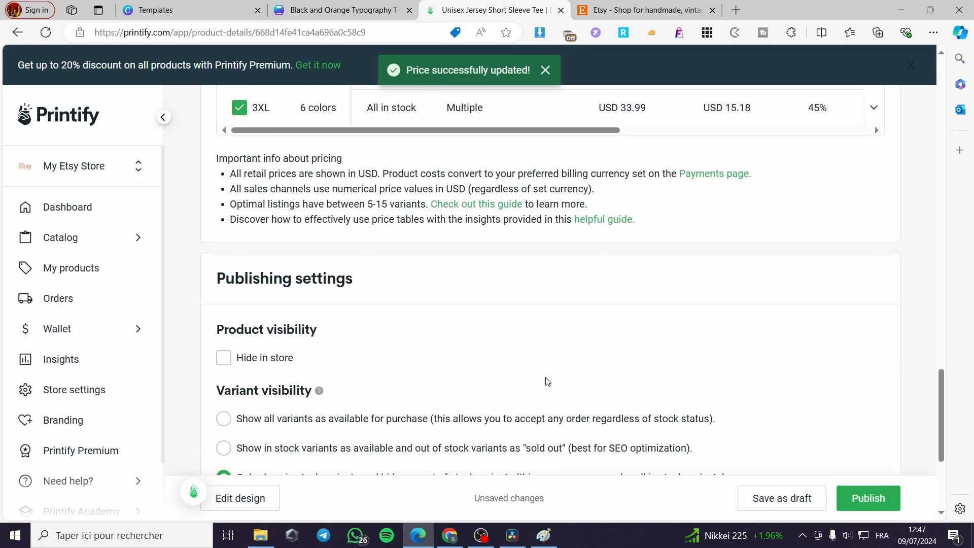
scroll(419, 376, "down", 4)
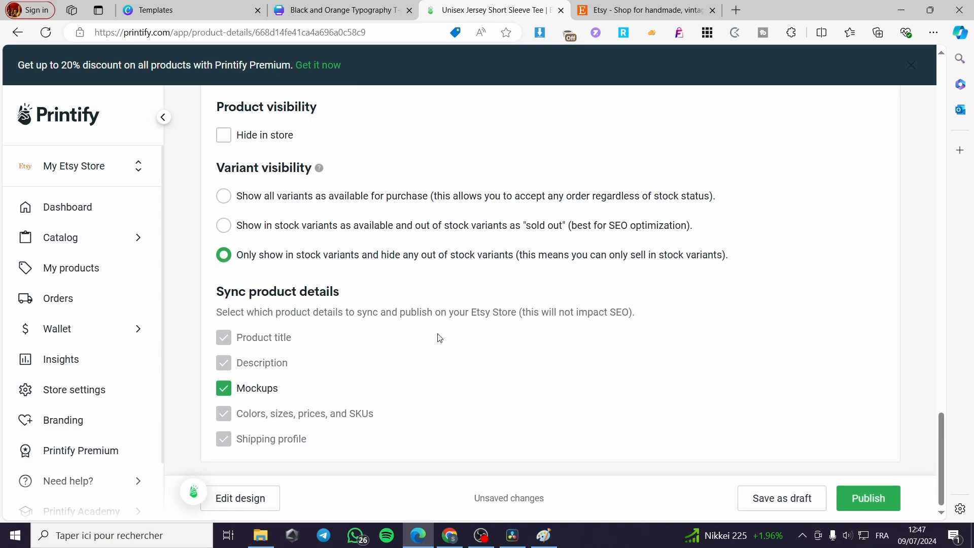
left_click(867, 507)
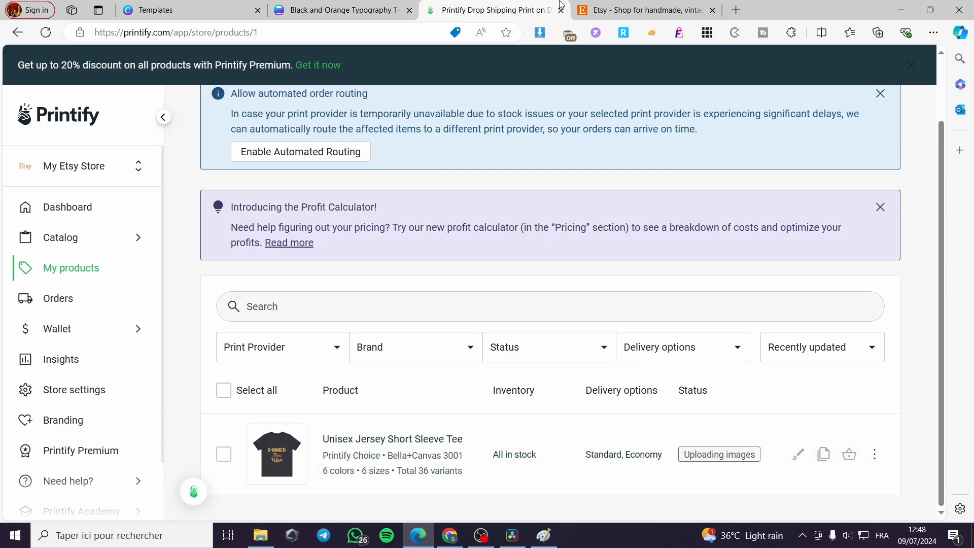
Step: Switch to Etsy and open the Stylishasever shop from the account profile to view its listed items
left_click(644, 6)
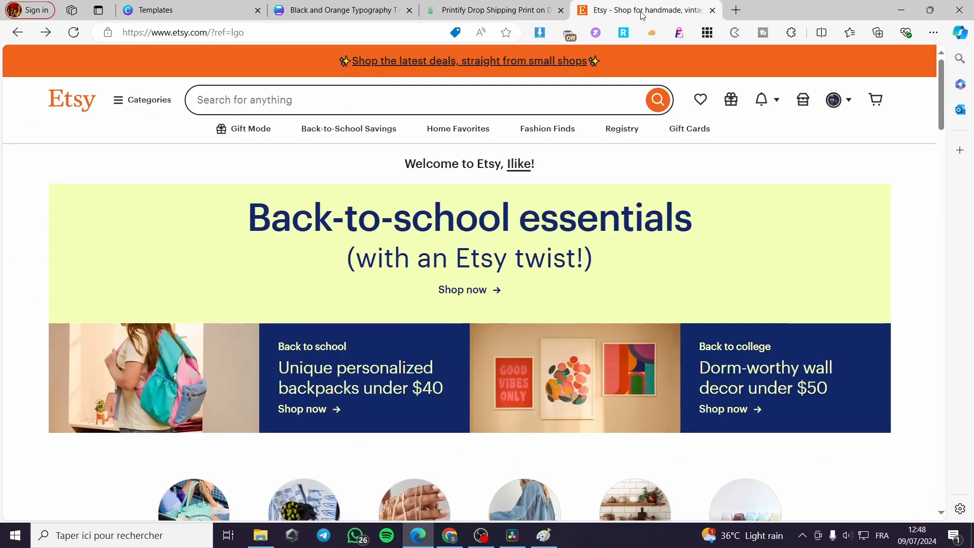
left_click(520, 164)
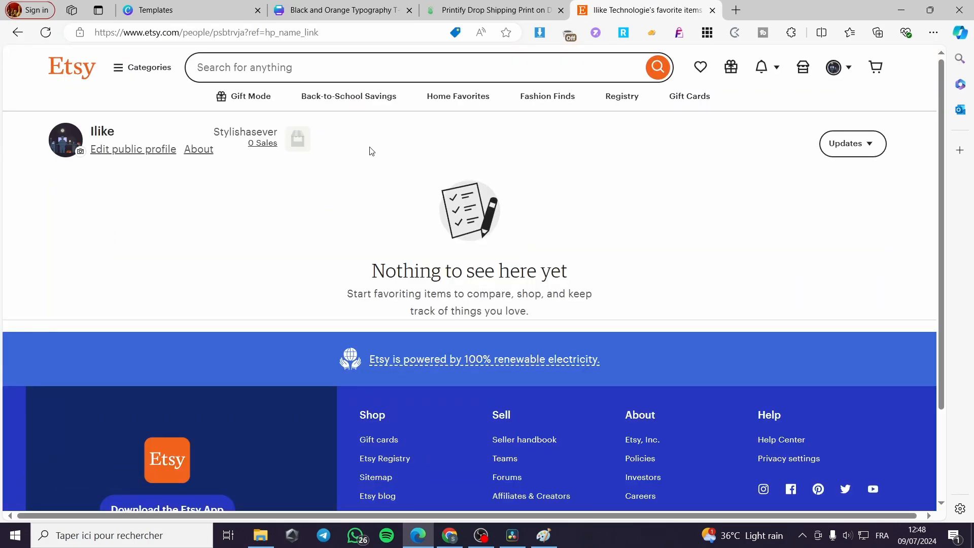
left_click(255, 135)
scroll(298, 324, "down", 3)
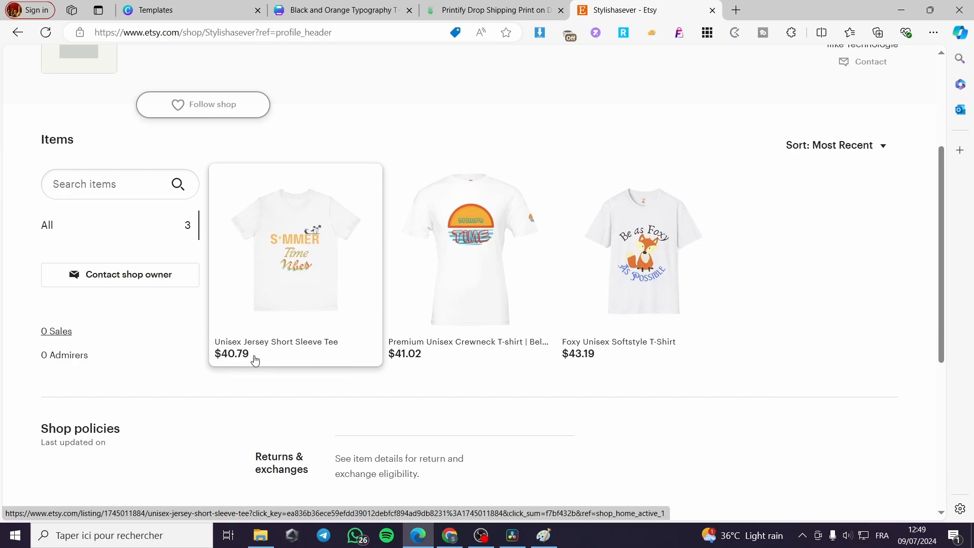
Step: Open the Unisex Jersey Short Sleeve Tee listing to check it, and return to the shop's item list
left_click(300, 250)
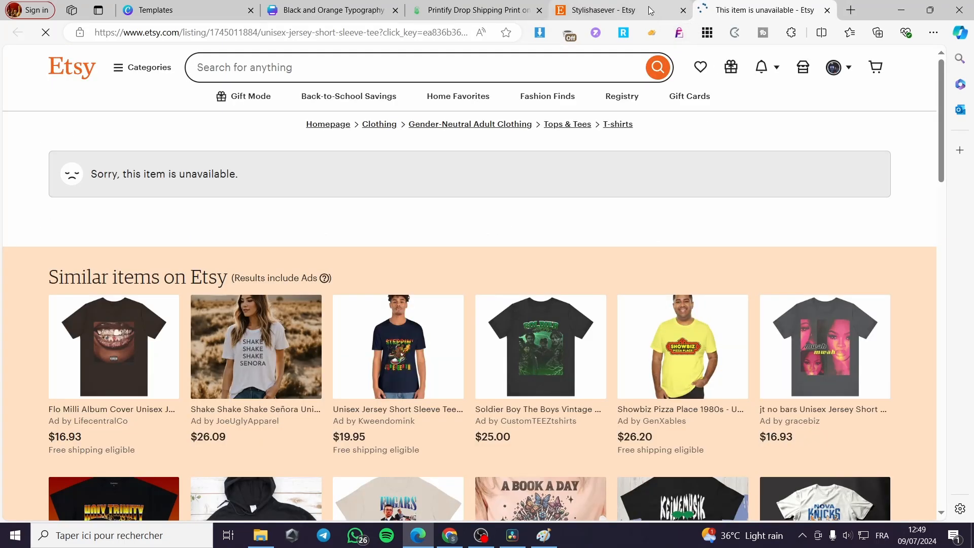
left_click(827, 10)
scroll(680, 353, "up", 4)
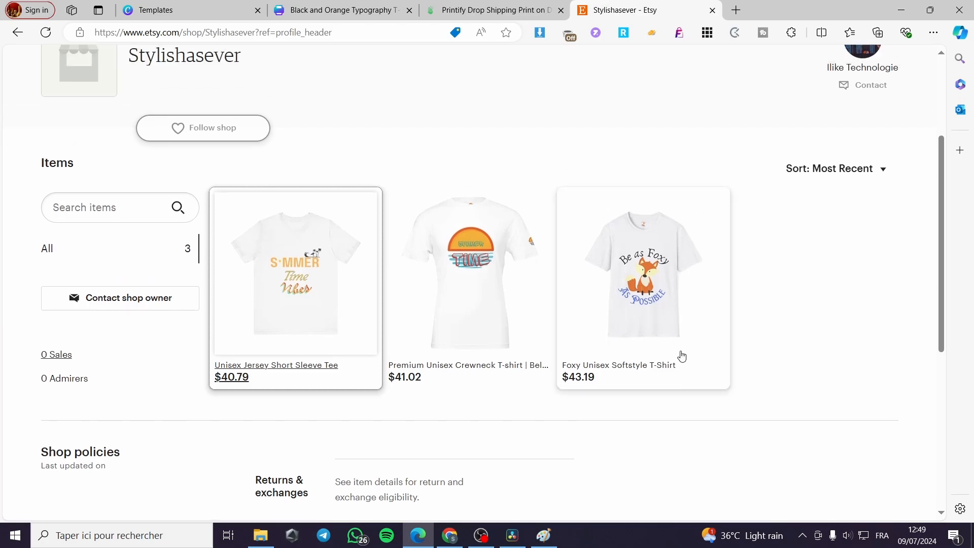